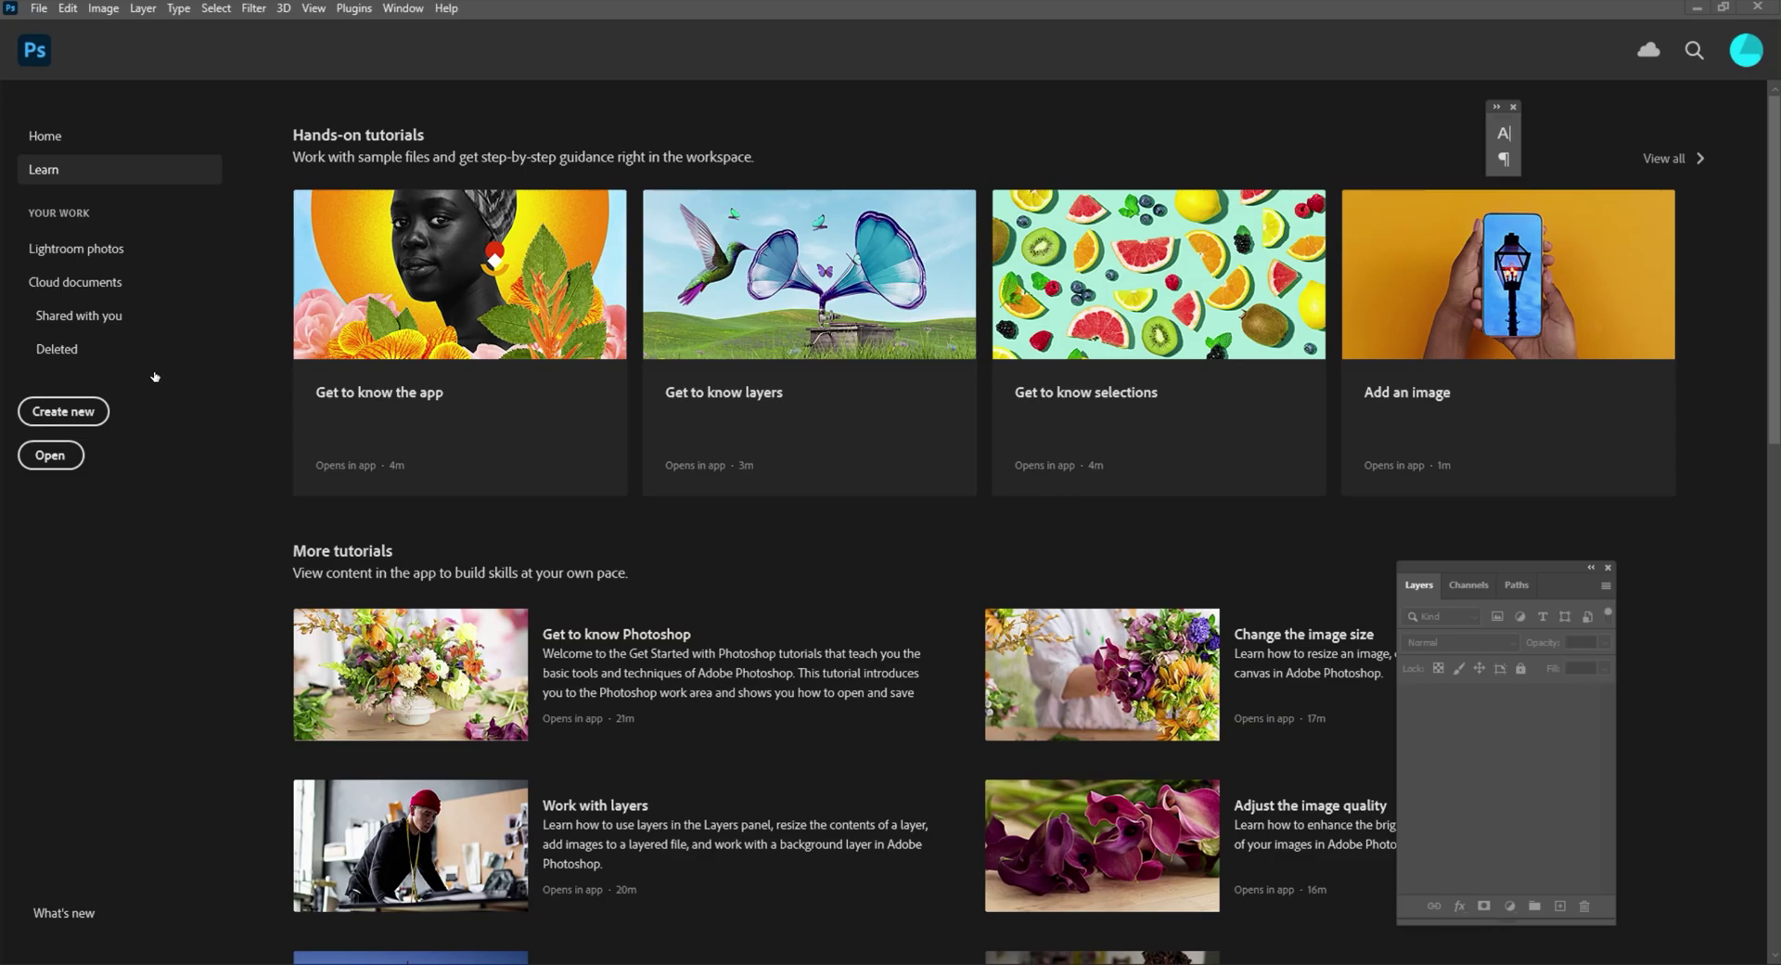
Create a new 1920 x 1080 px document with a custom lime-green (92f370) background.
{"action": "left_click", "coordinate": [66, 414]}
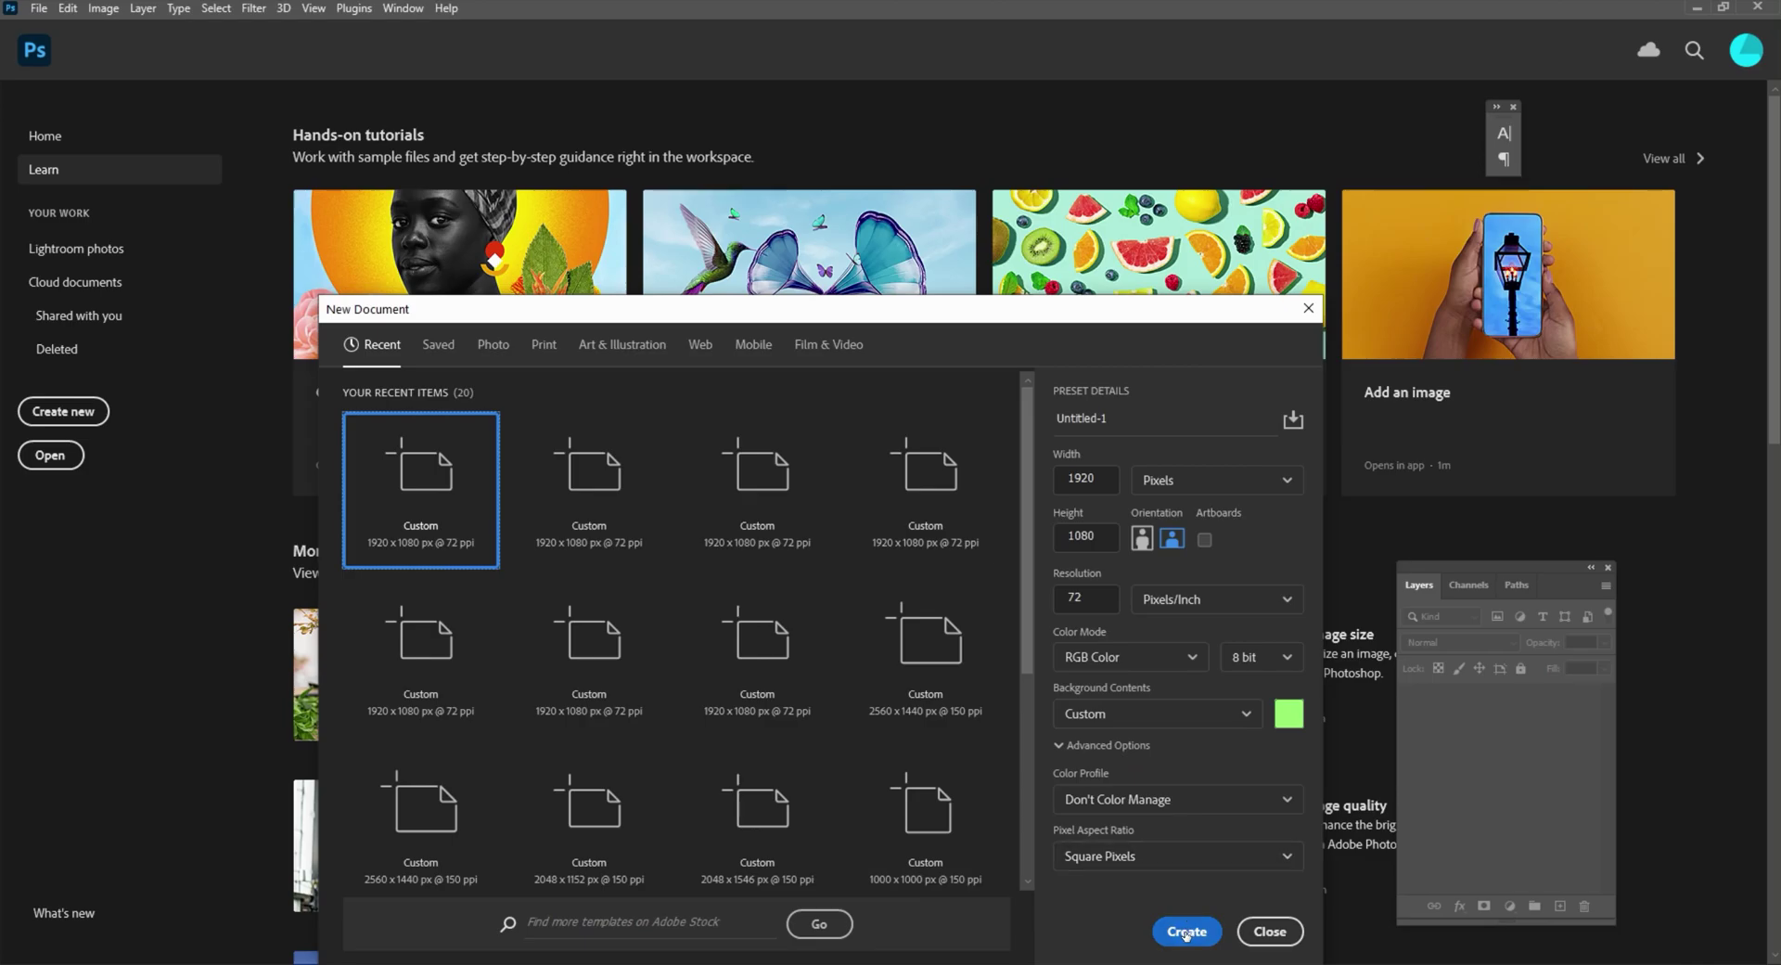
{"action": "left_click", "coordinate": [1103, 716]}
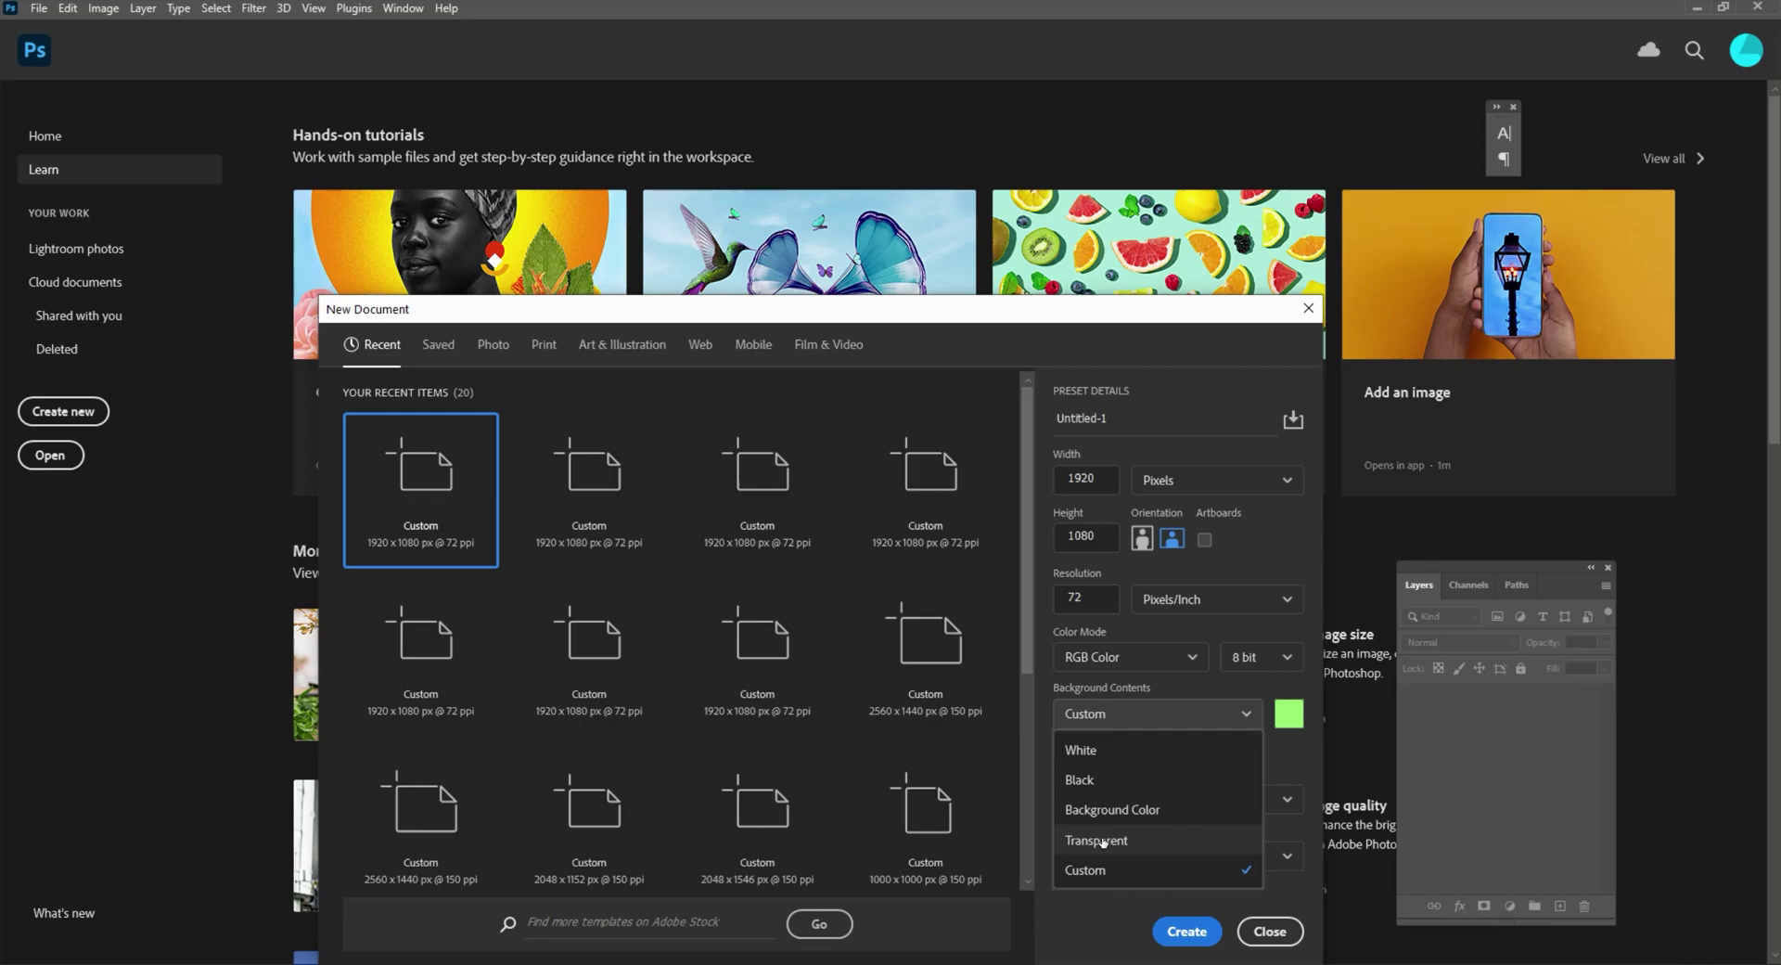
{"action": "left_click", "coordinate": [1096, 867]}
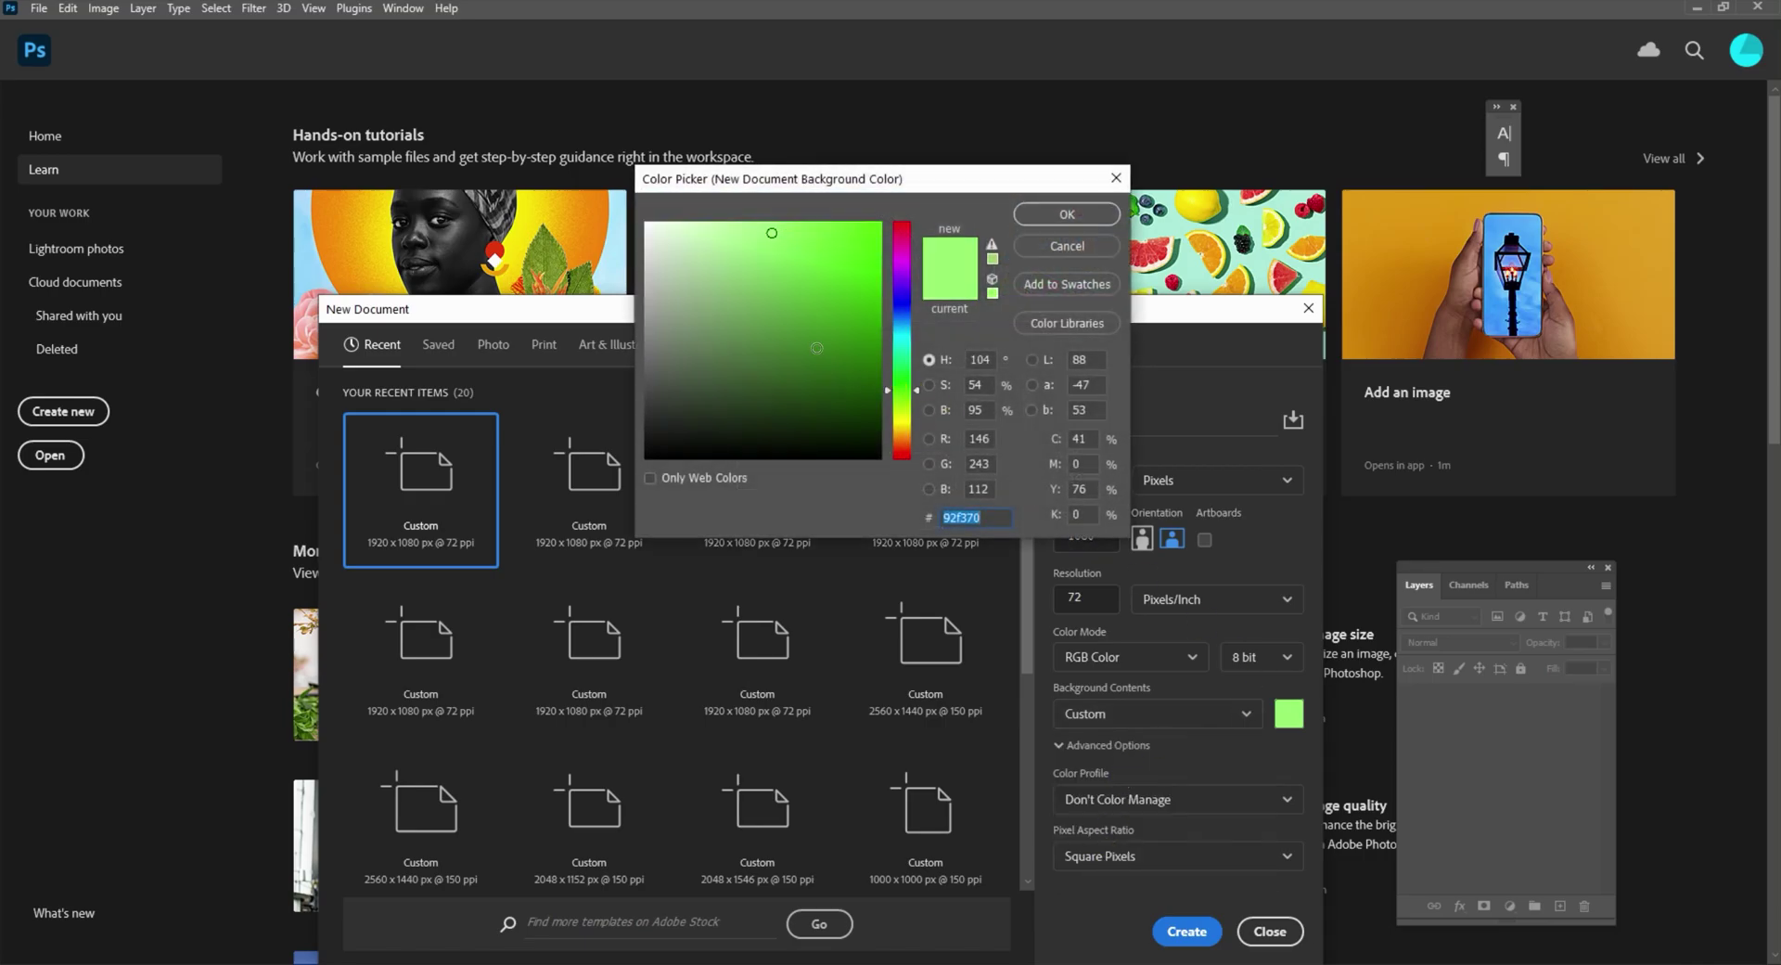
{"action": "left_click", "coordinate": [1068, 215]}
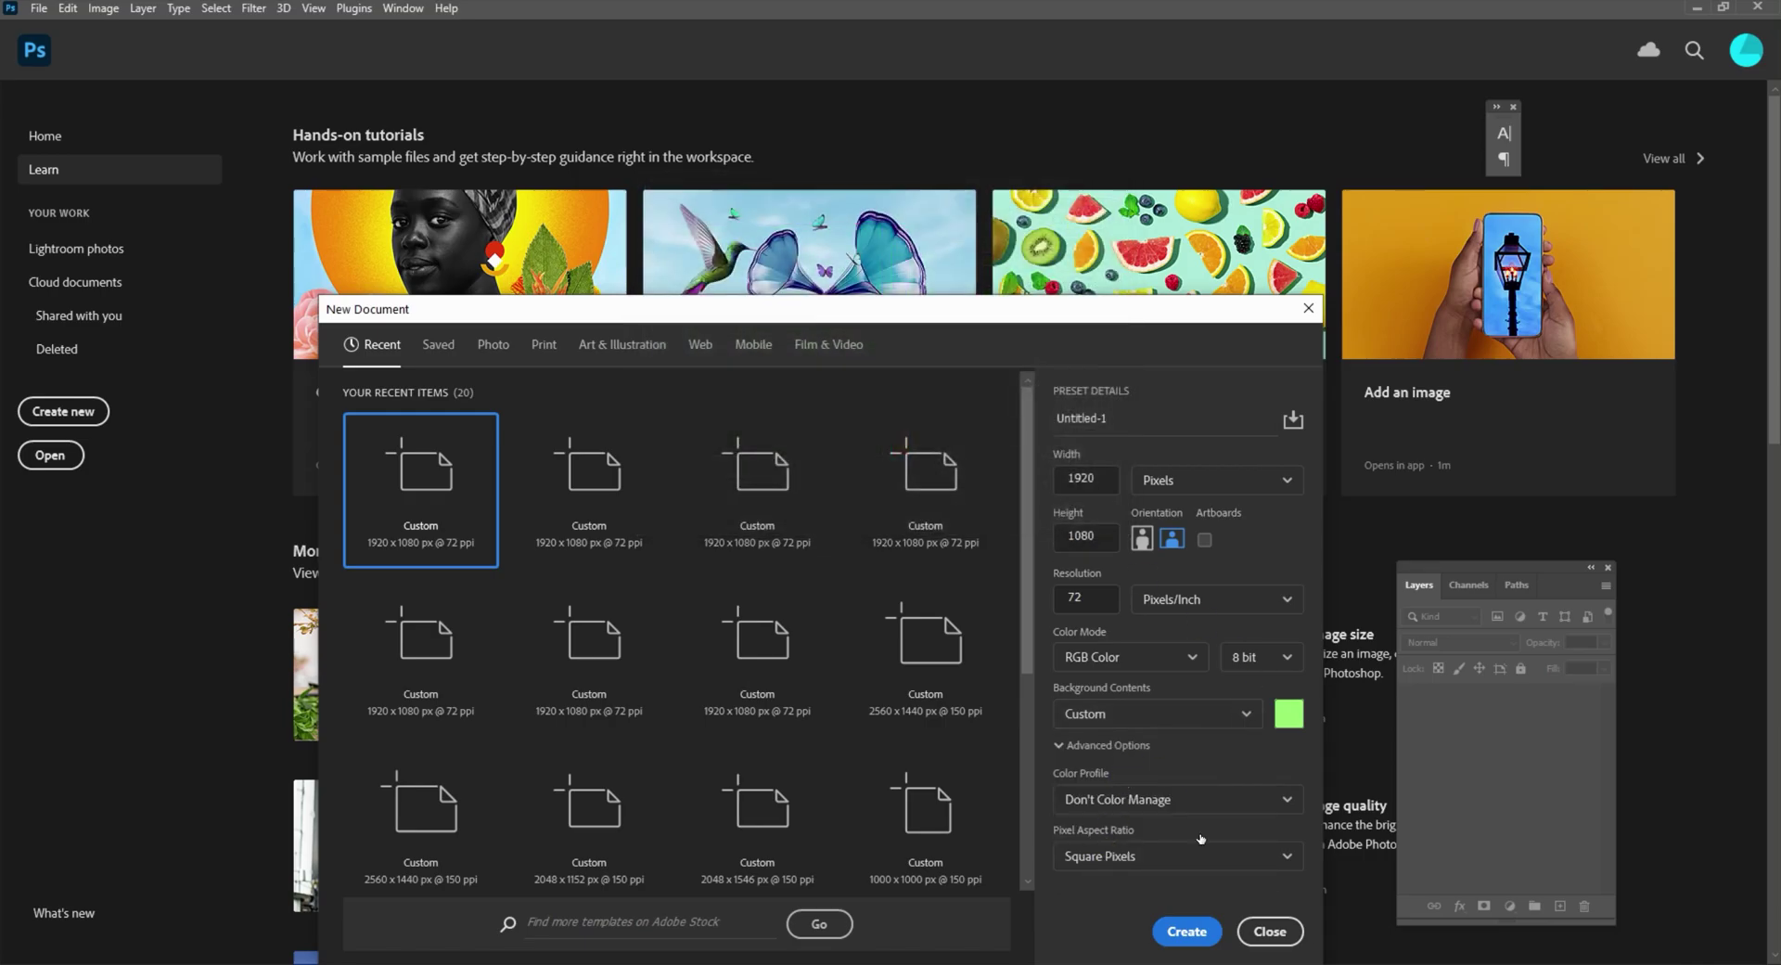
{"action": "left_click", "coordinate": [1197, 935]}
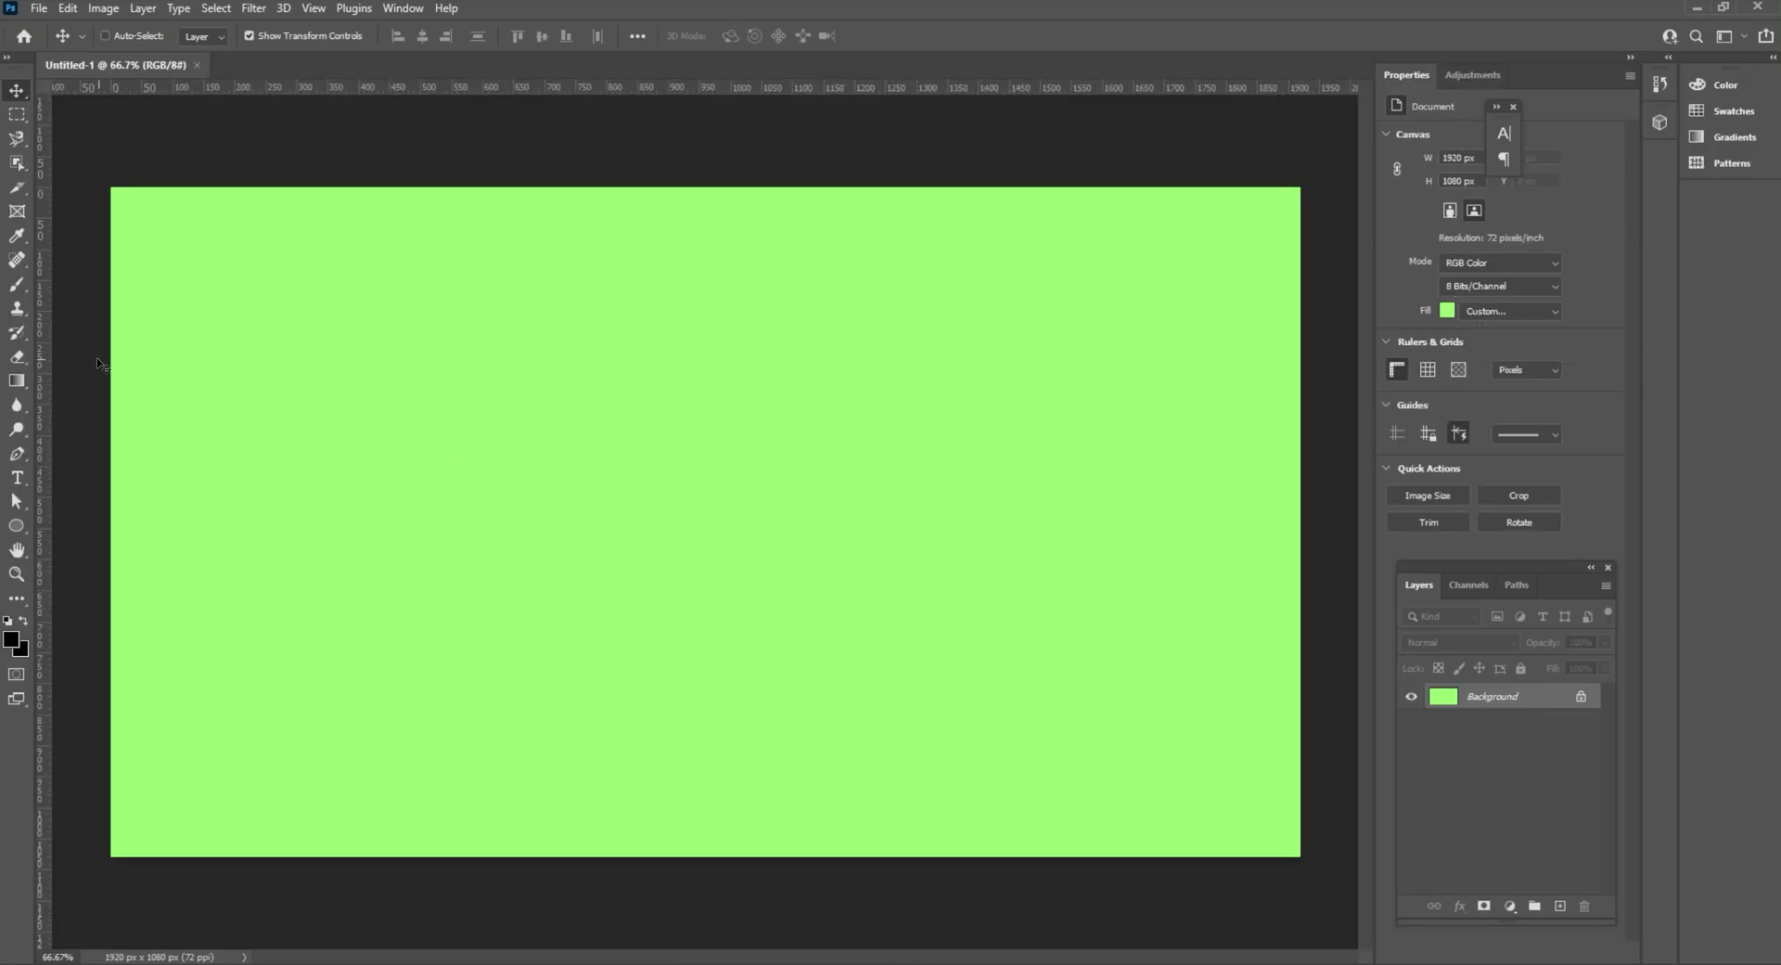
Switch to the Rectangle Tool and change its tool mode from Path back toward Shape.
{"action": "left_click", "coordinate": [15, 526]}
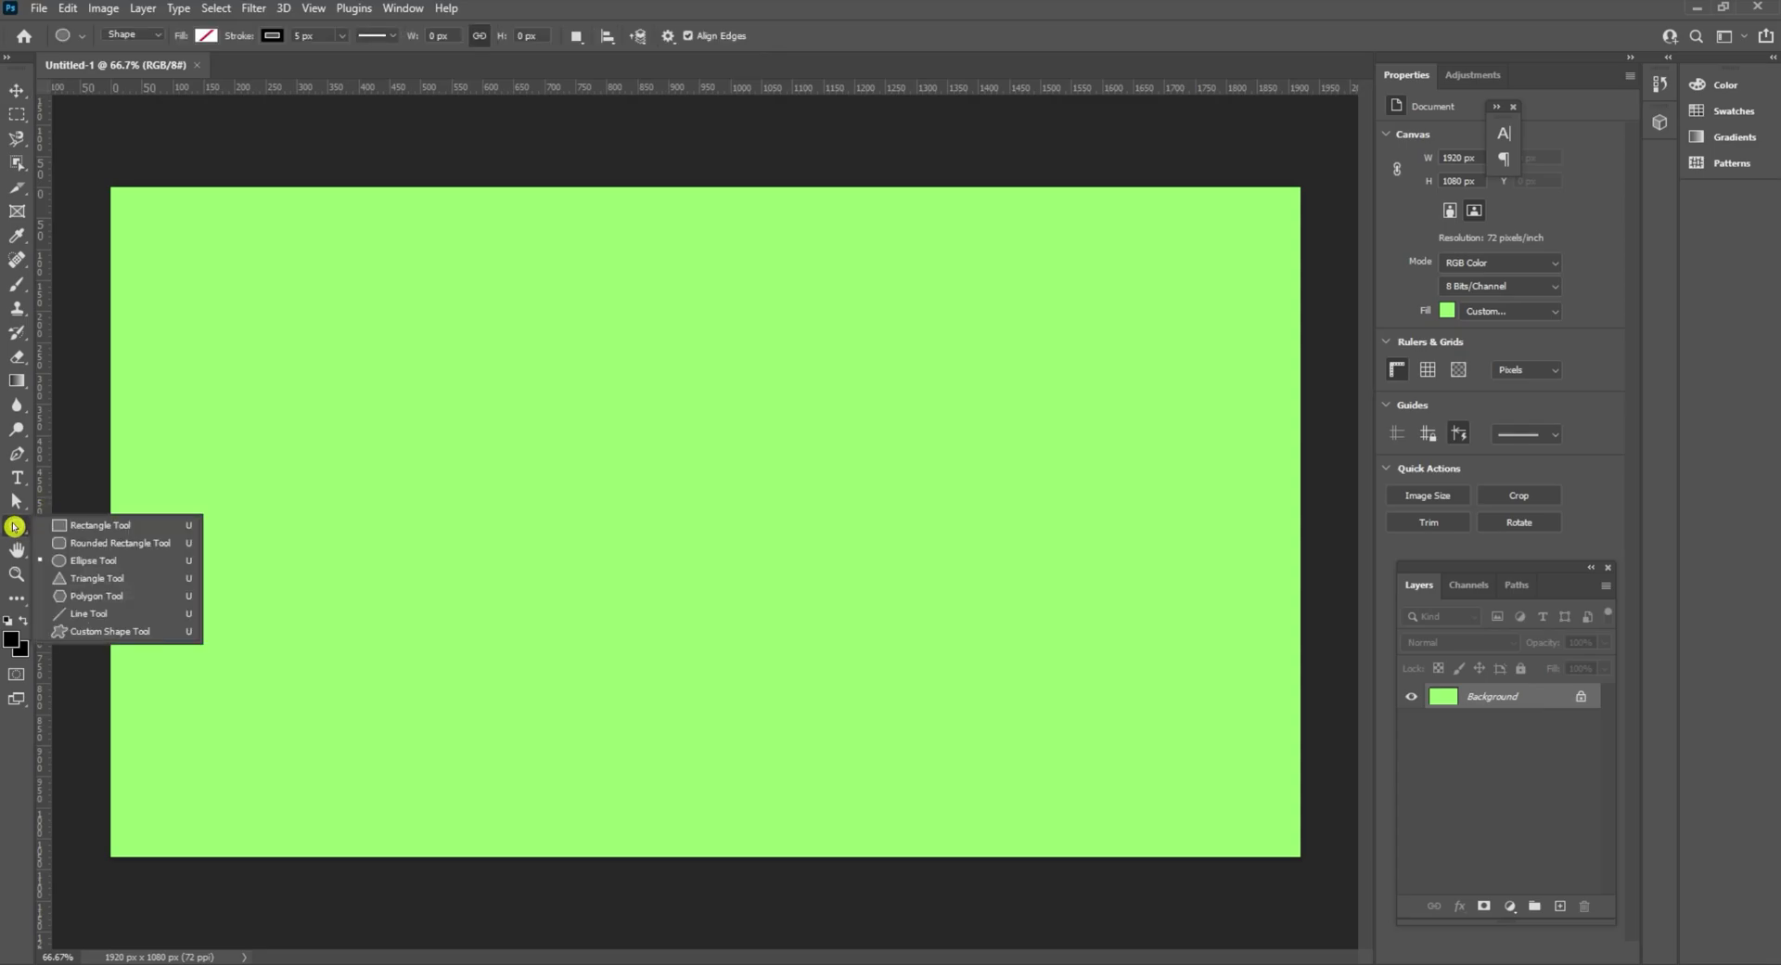
{"action": "left_click_drag", "start_coordinate": [15, 525], "coordinate": [119, 526]}
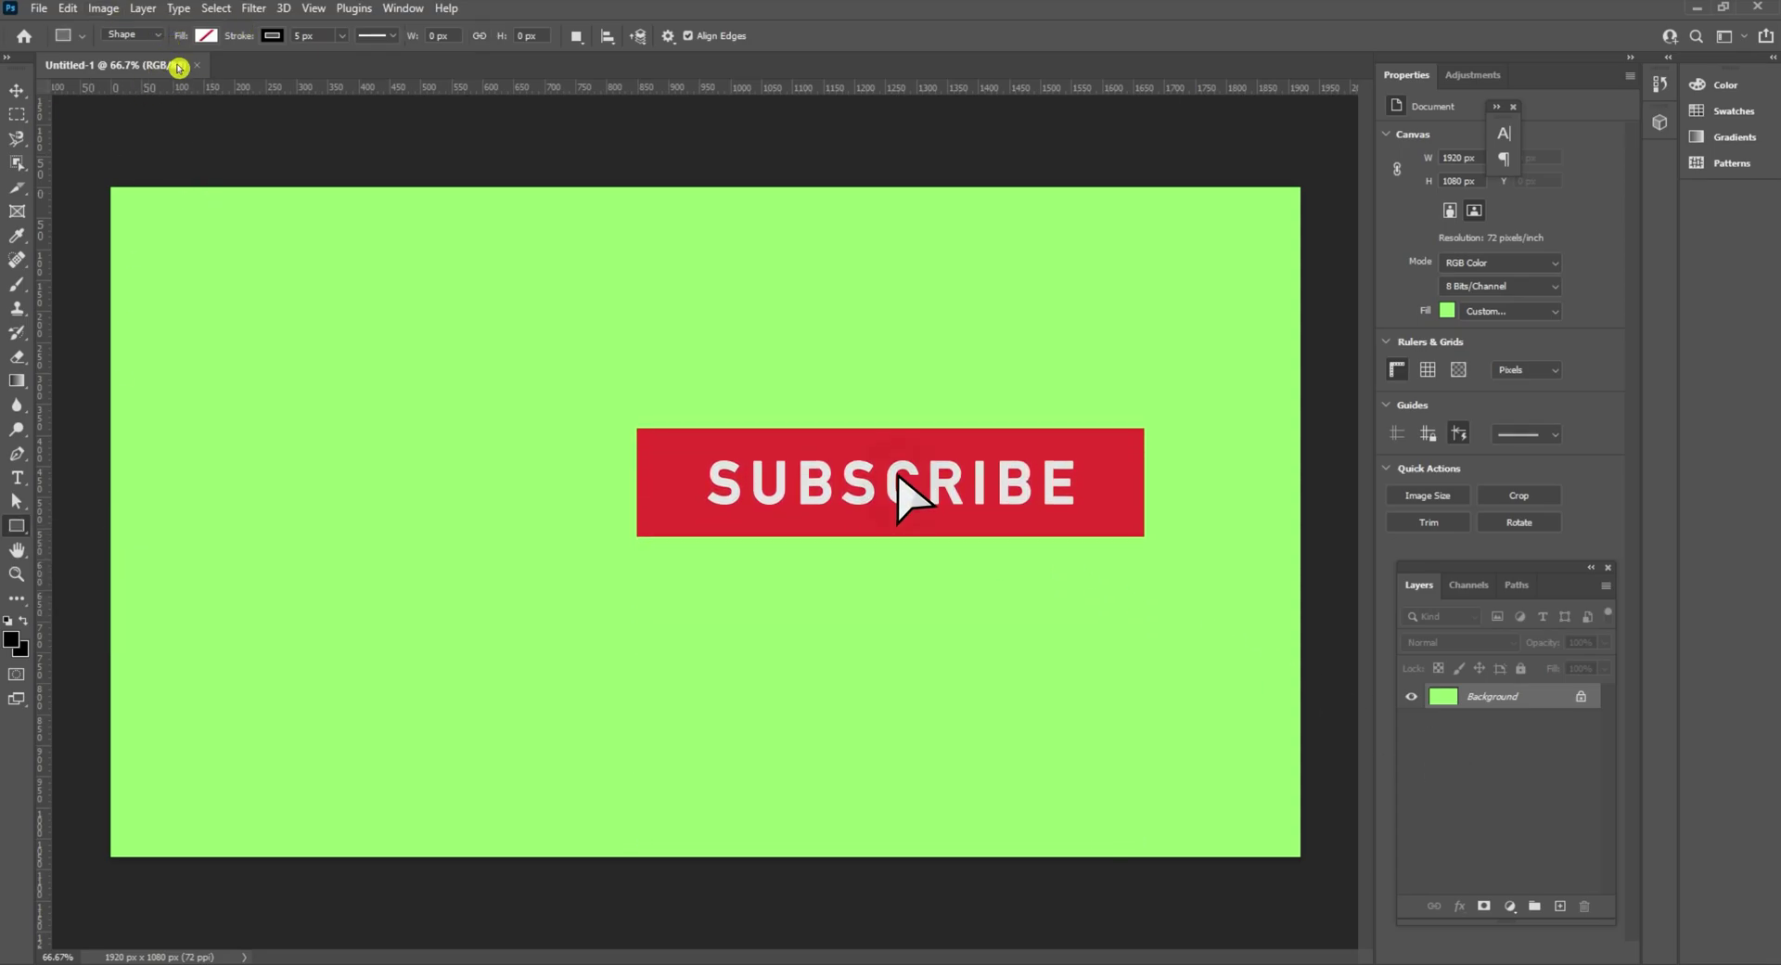
{"action": "left_click", "coordinate": [142, 39]}
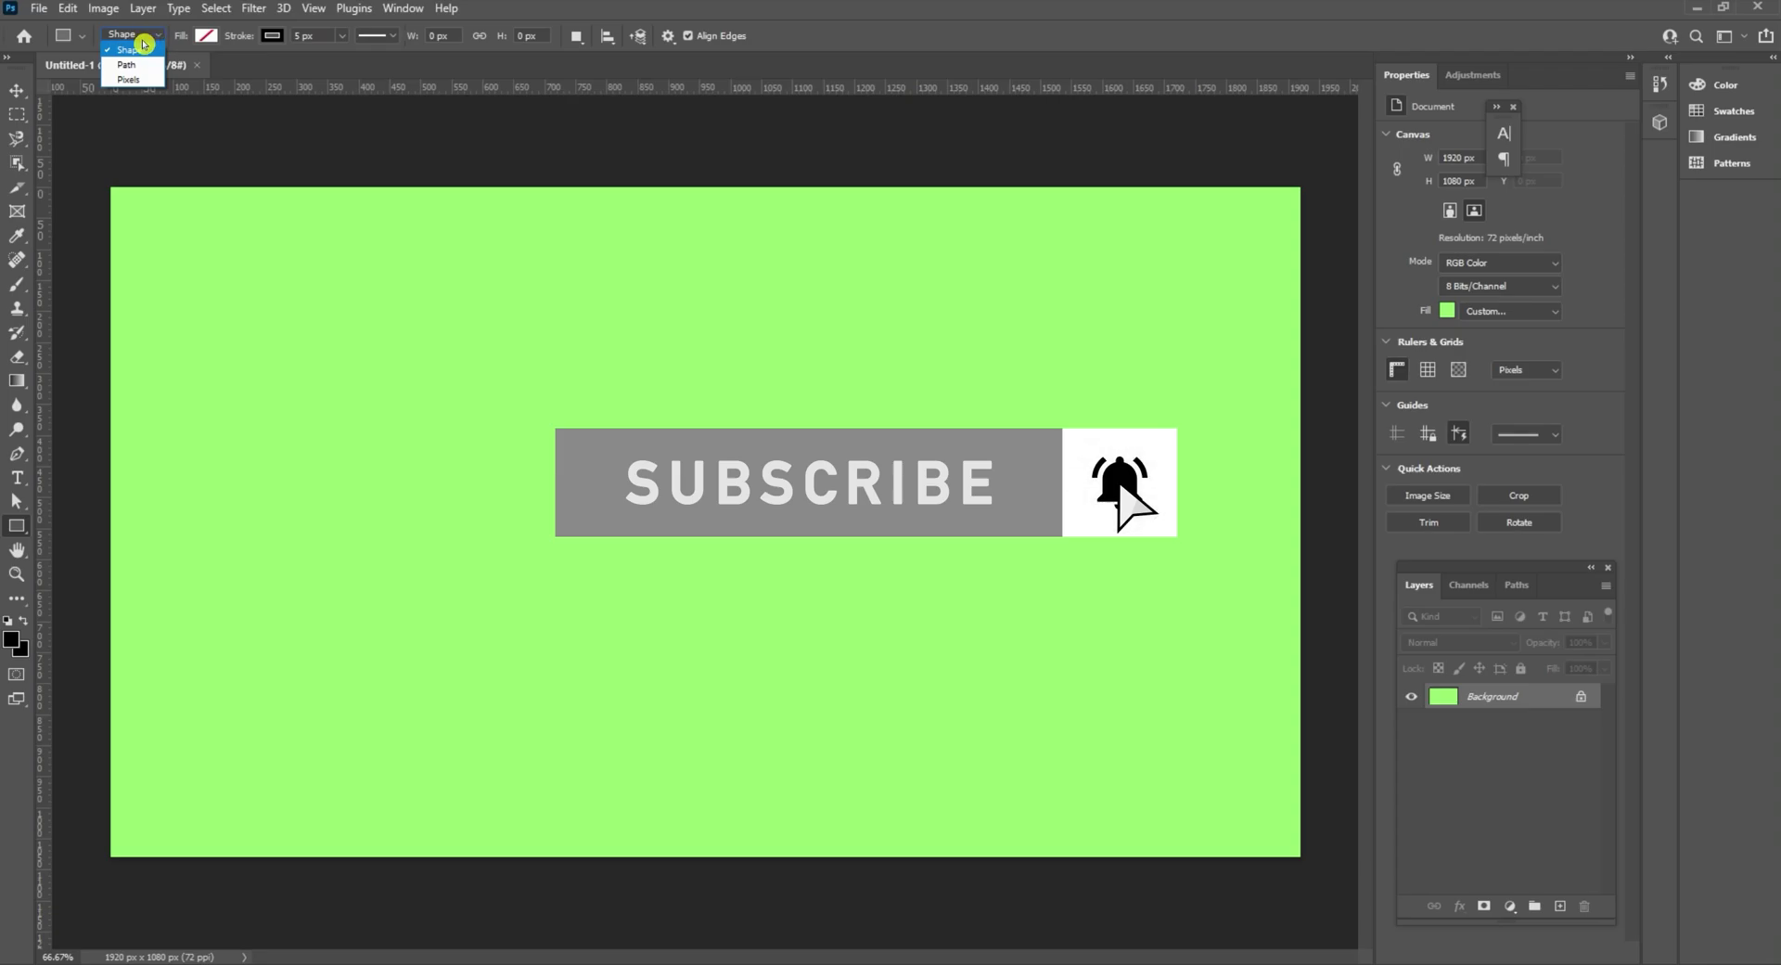
{"action": "left_click", "coordinate": [146, 64]}
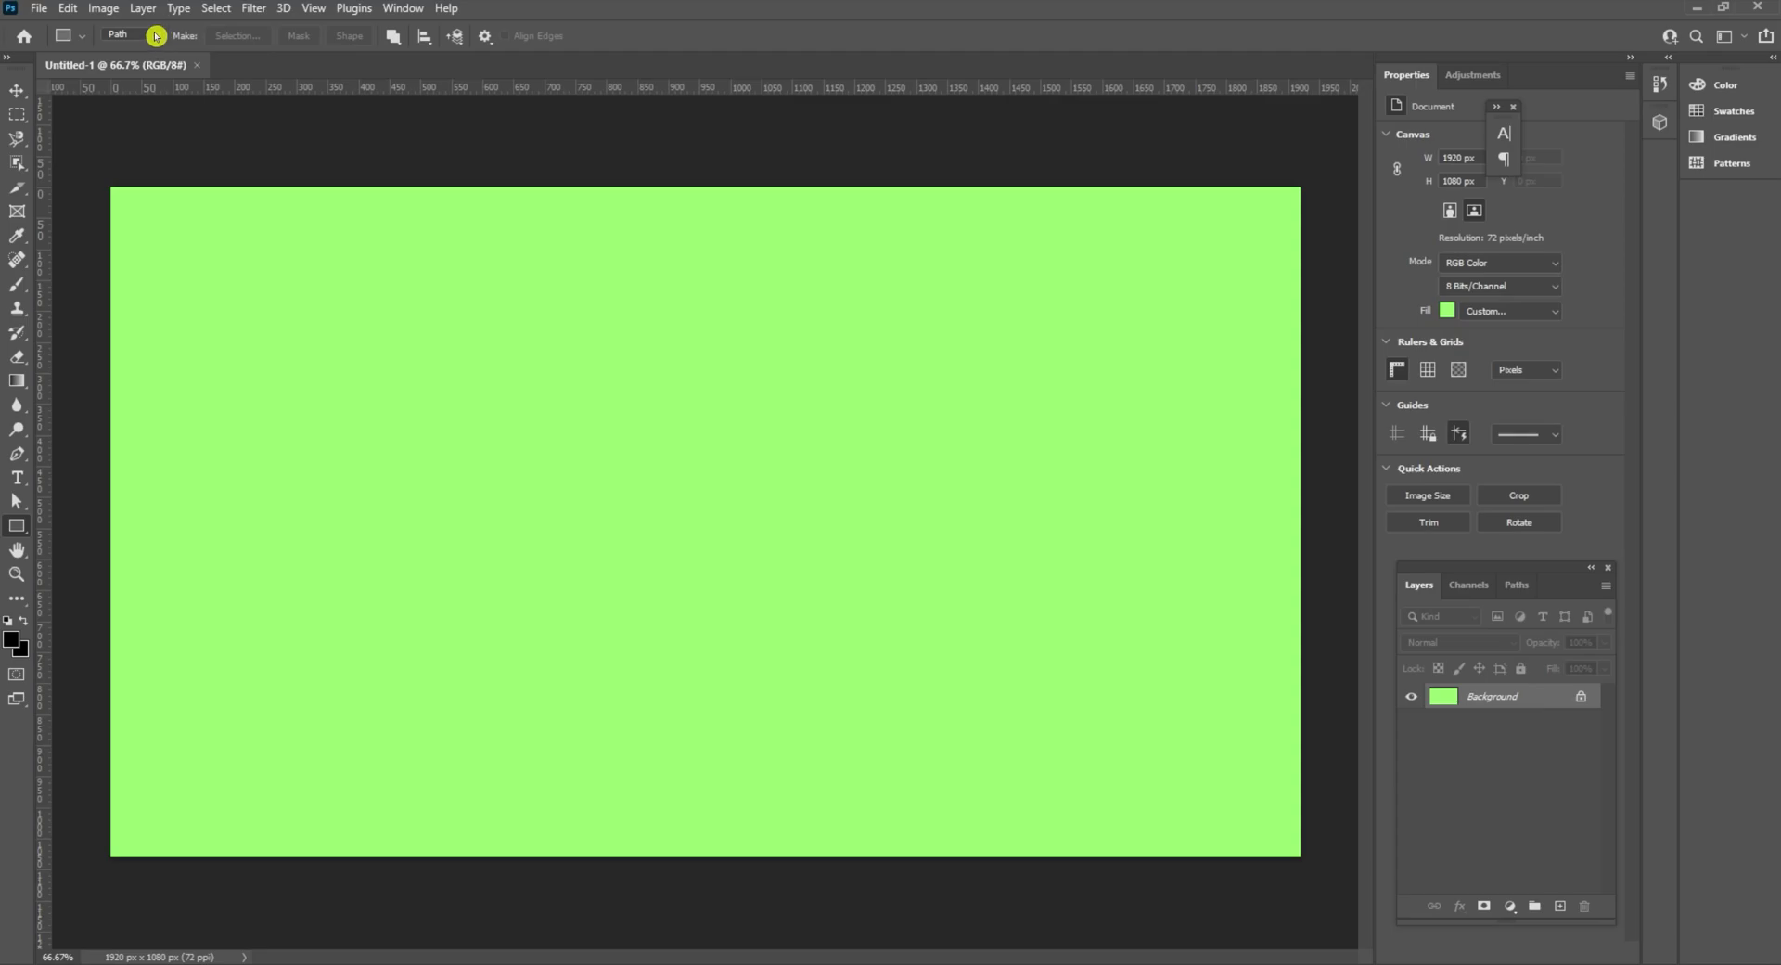
{"action": "left_click", "coordinate": [156, 36]}
Put the Rectangle tool back in Shape mode and set its Fill to No Color.
{"action": "left_click", "coordinate": [139, 48]}
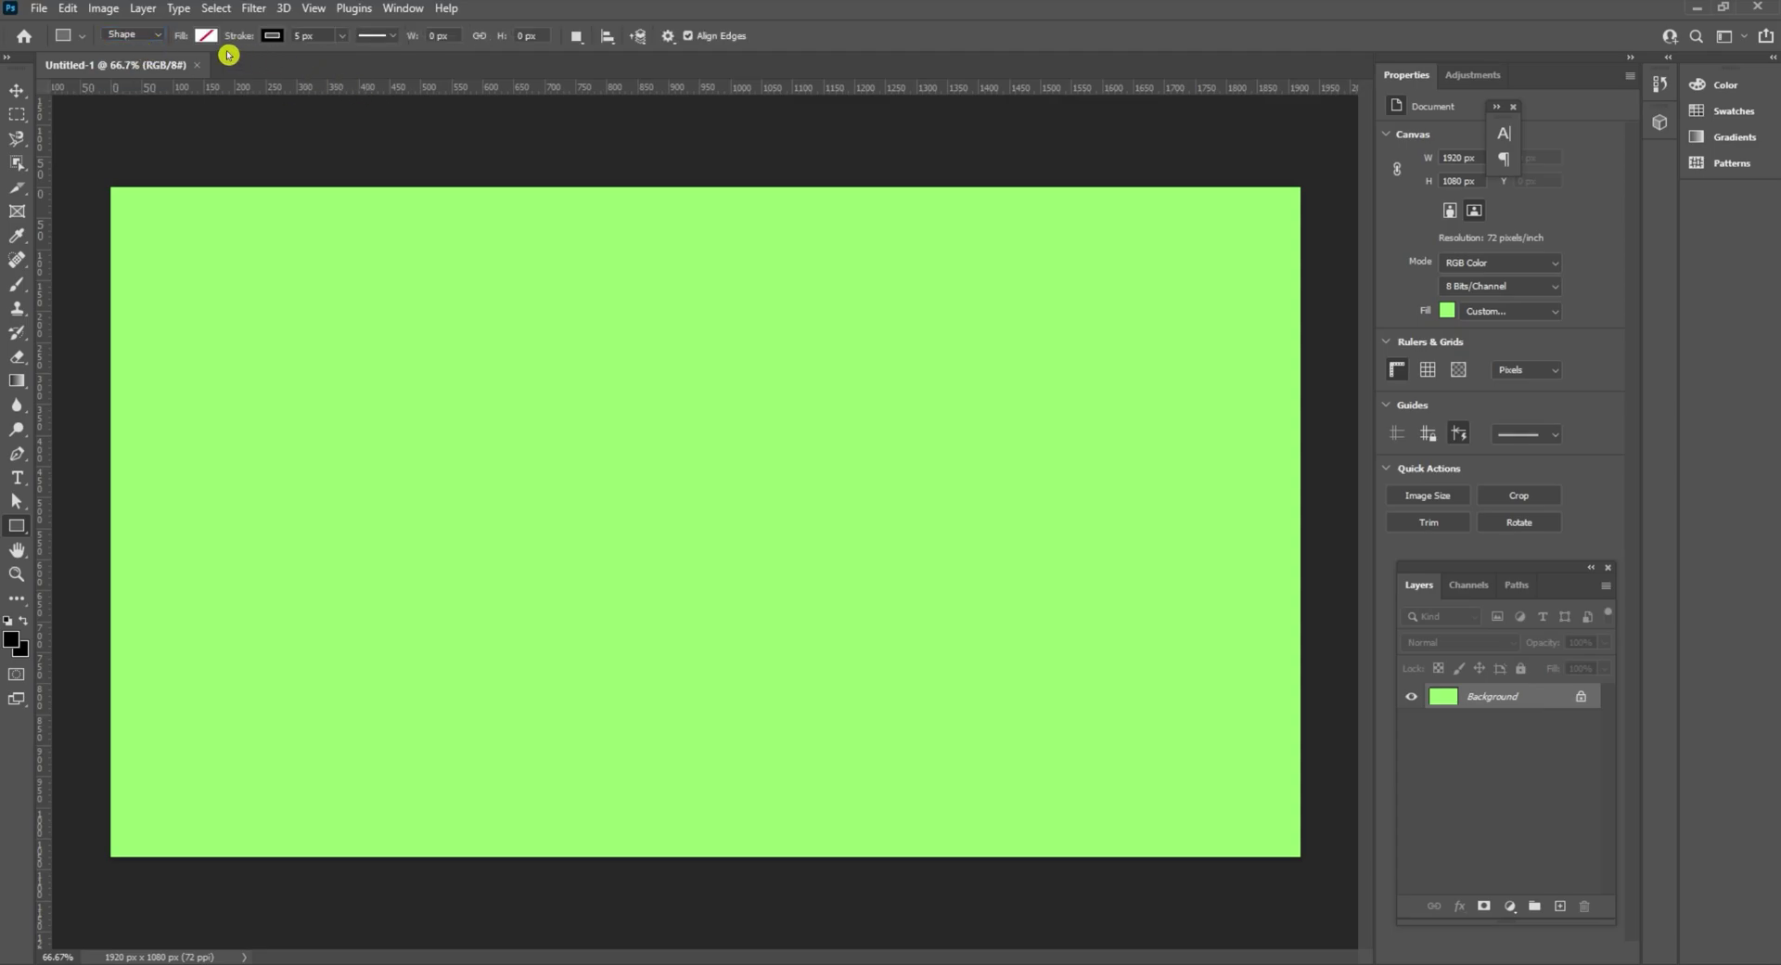
{"action": "left_click", "coordinate": [205, 38]}
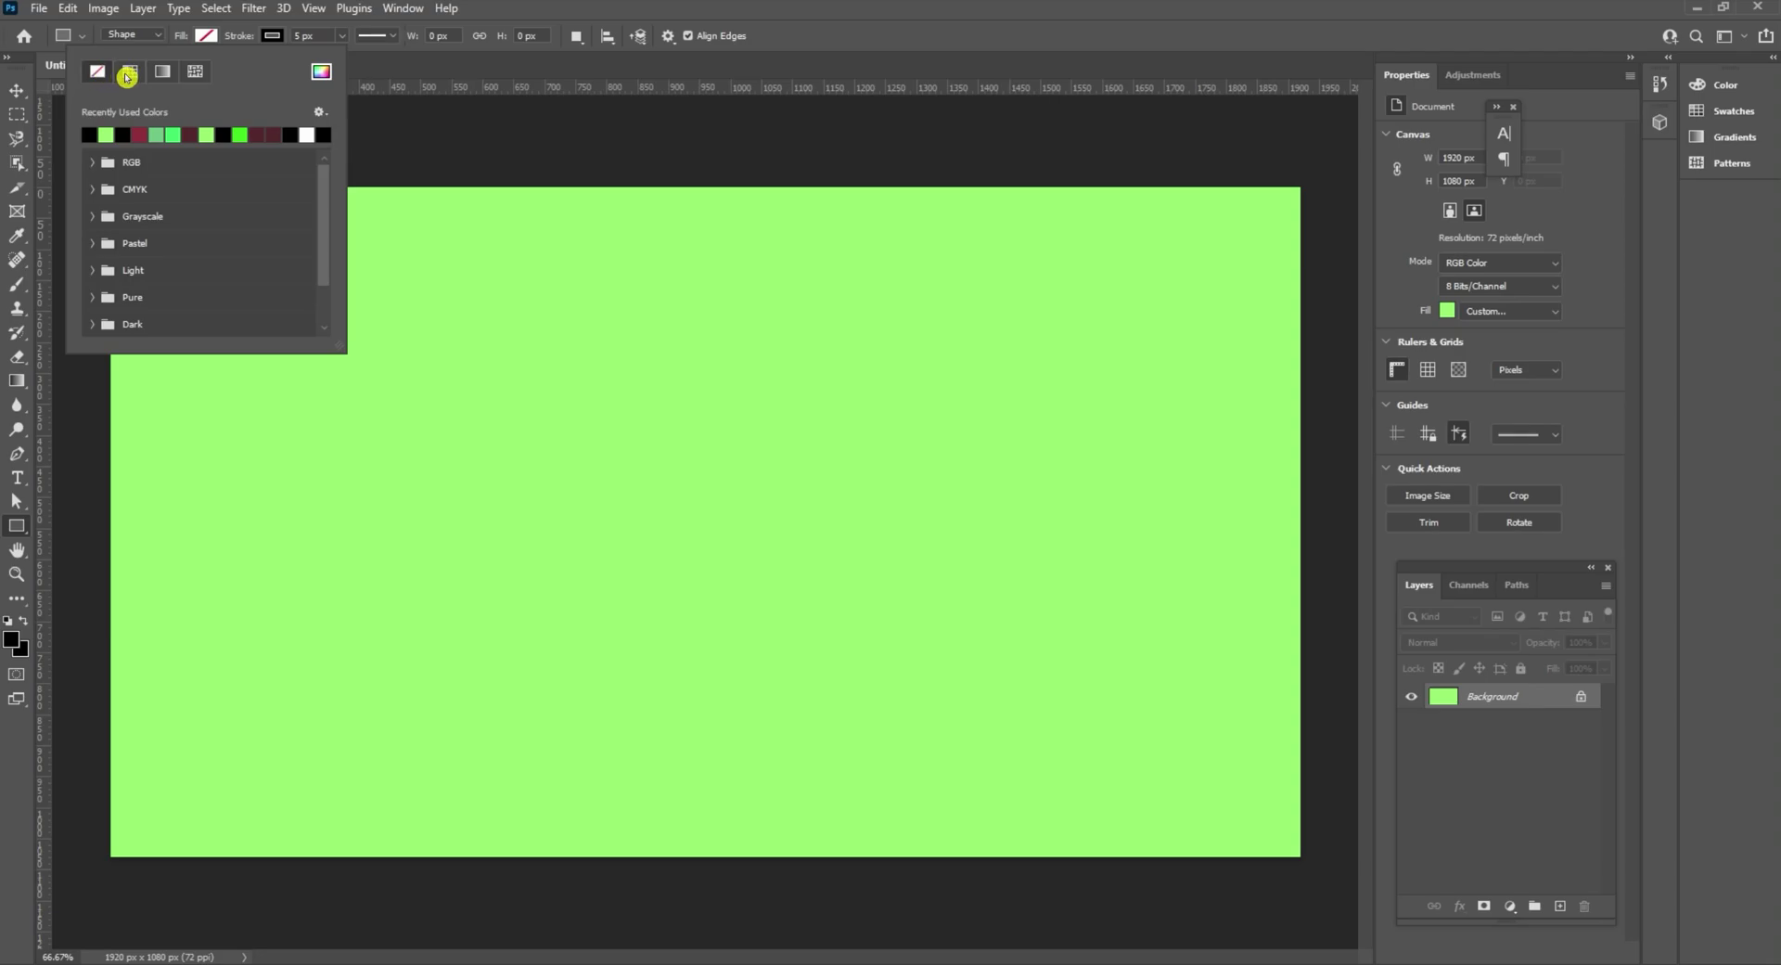
{"action": "left_click", "coordinate": [321, 71]}
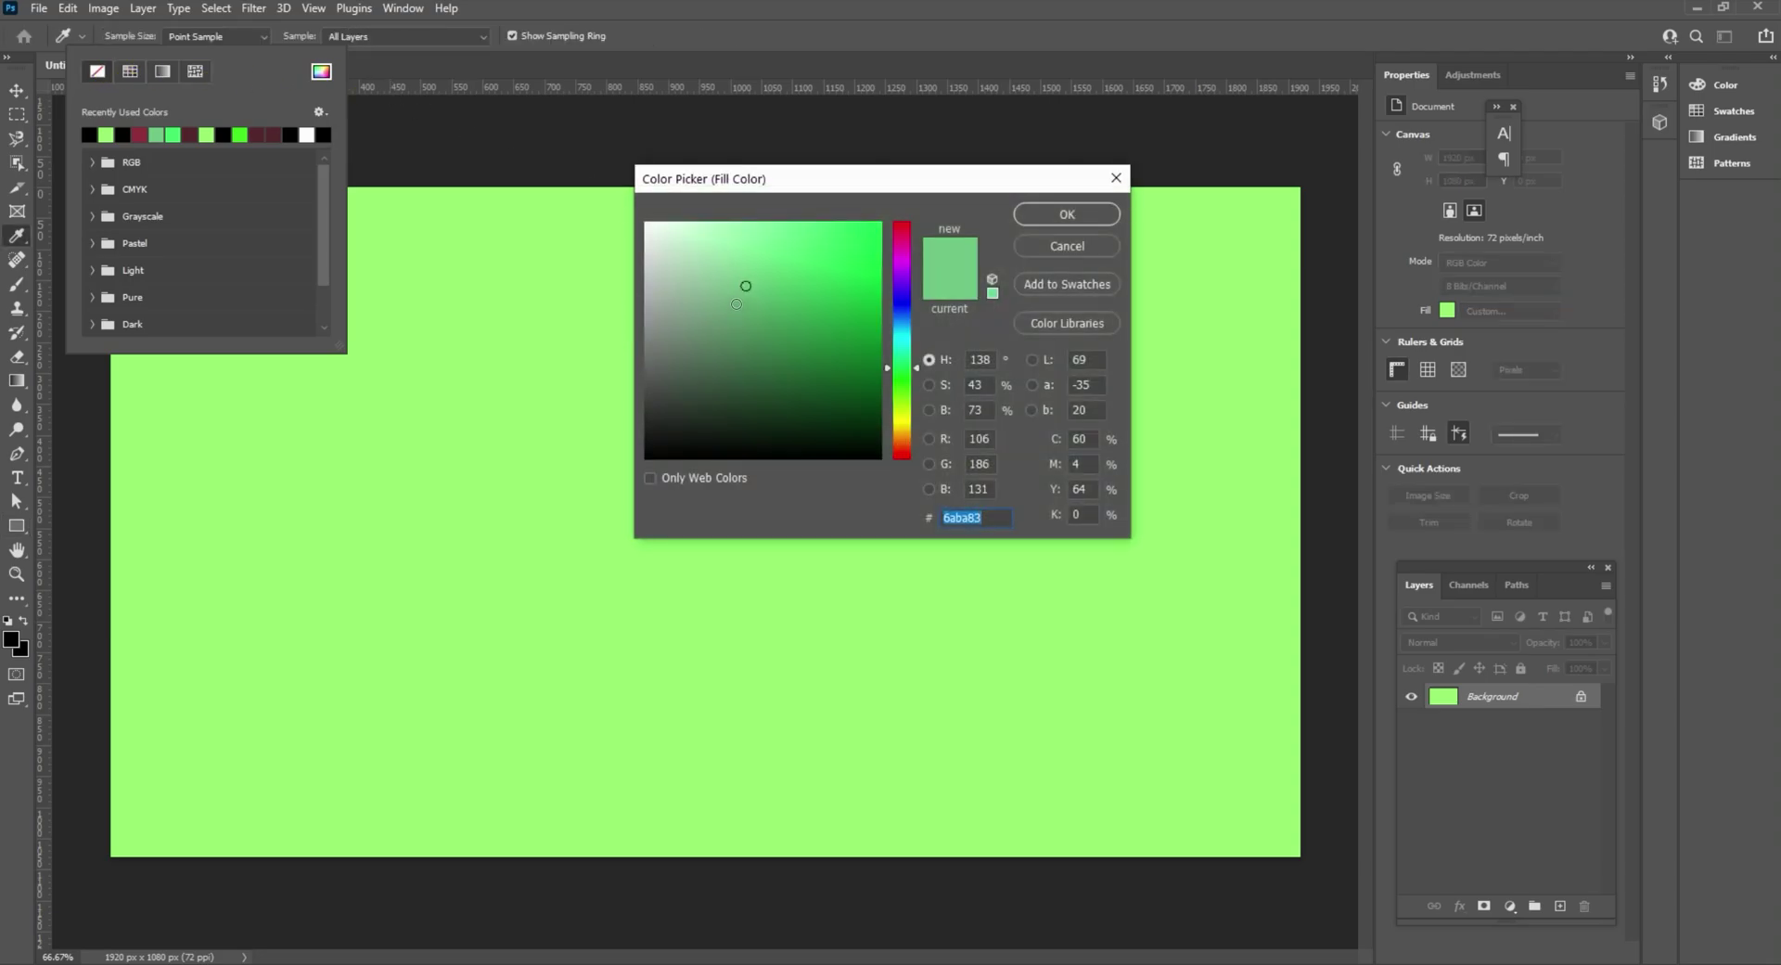
{"action": "left_click", "coordinate": [783, 262]}
{"action": "left_click", "coordinate": [1069, 214]}
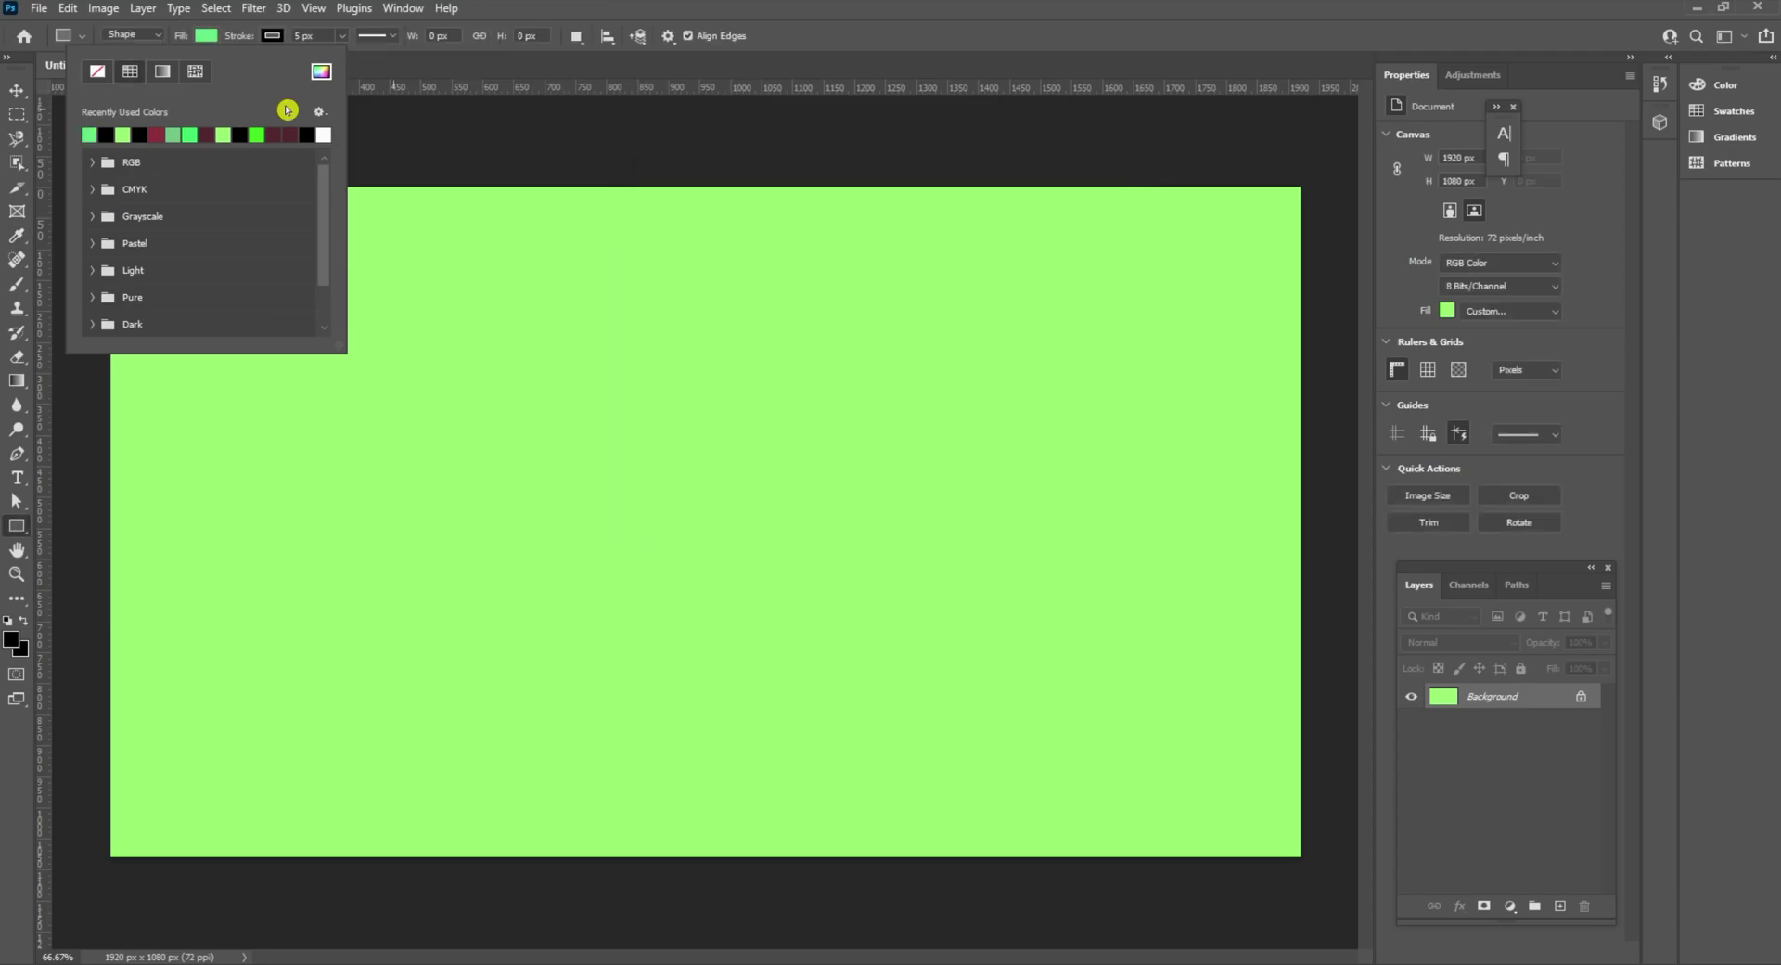
{"action": "left_click", "coordinate": [206, 38]}
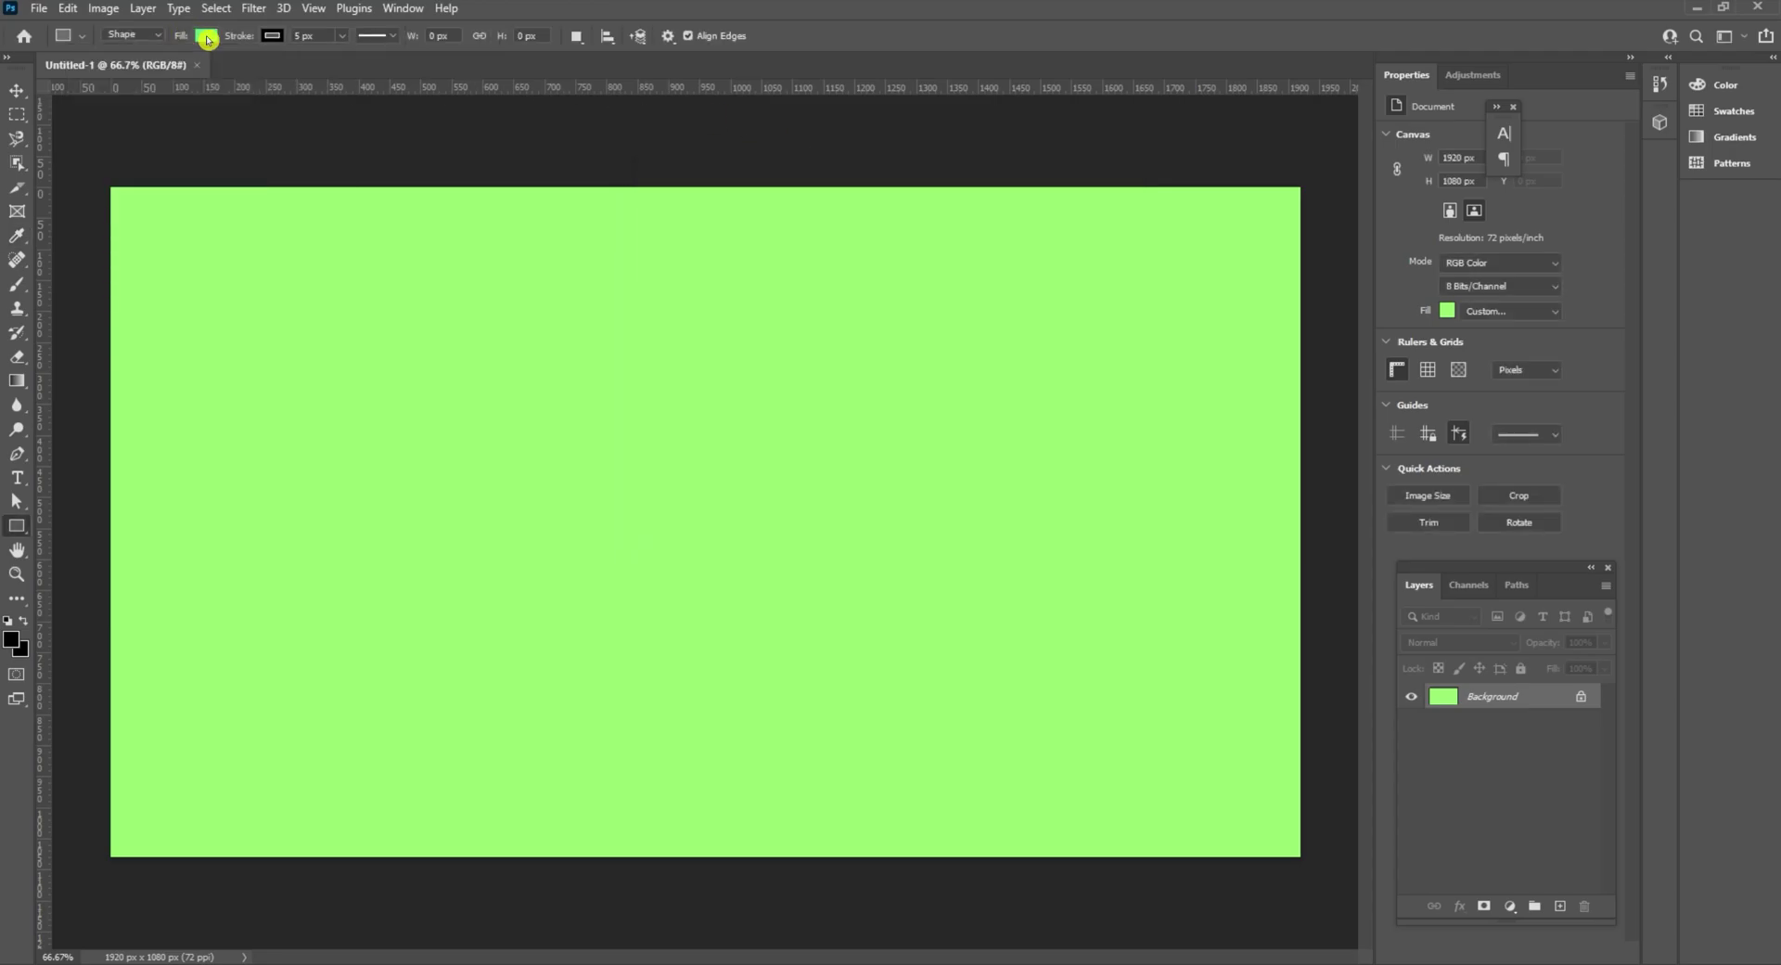
{"action": "left_click", "coordinate": [206, 38]}
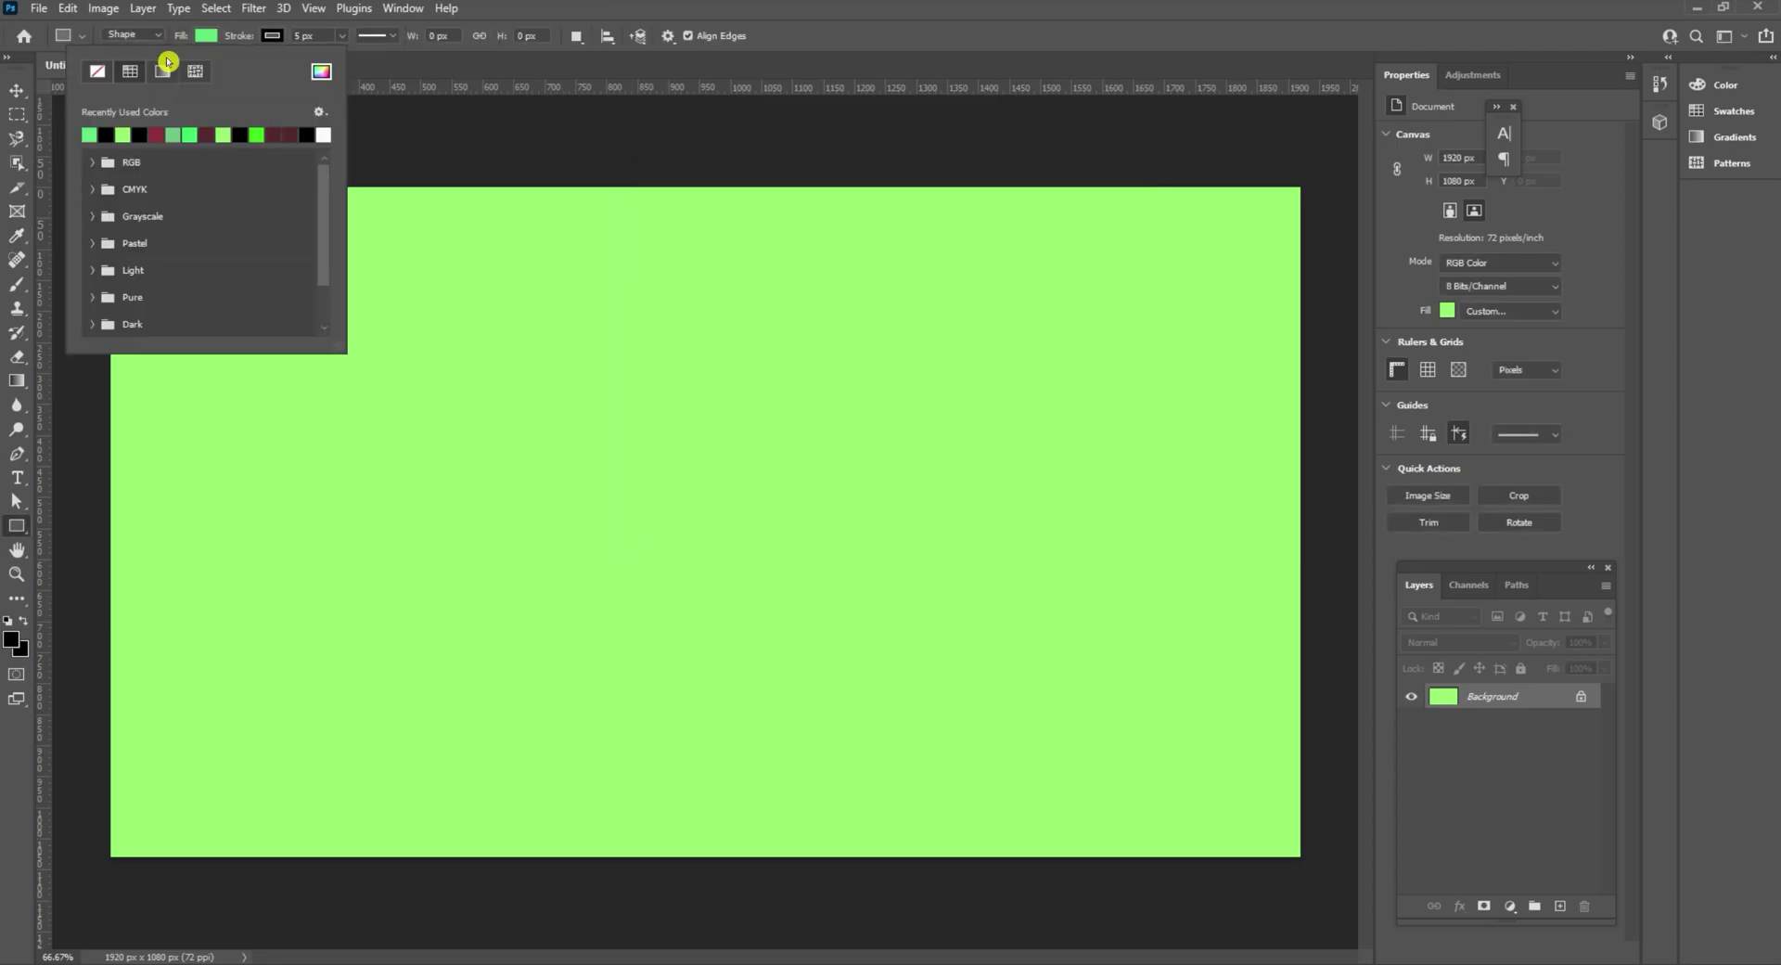
{"action": "left_click", "coordinate": [99, 73]}
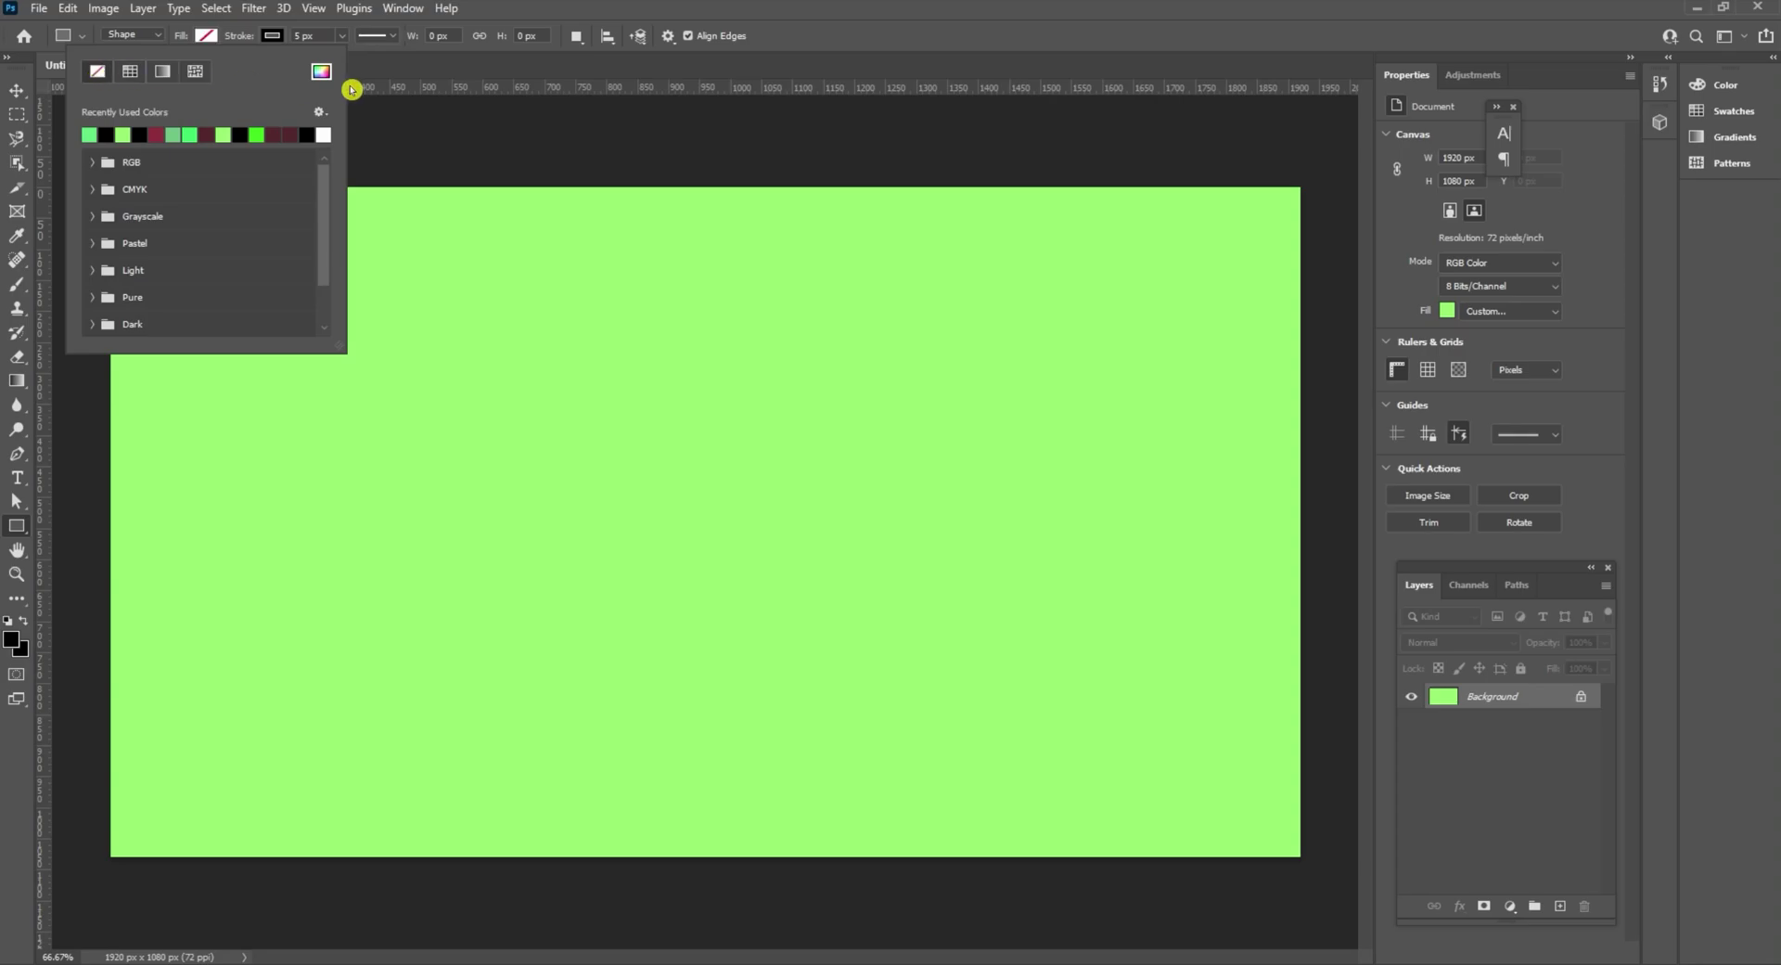
Set the shape stroke colour to black (000000).
{"action": "left_click", "coordinate": [273, 35]}
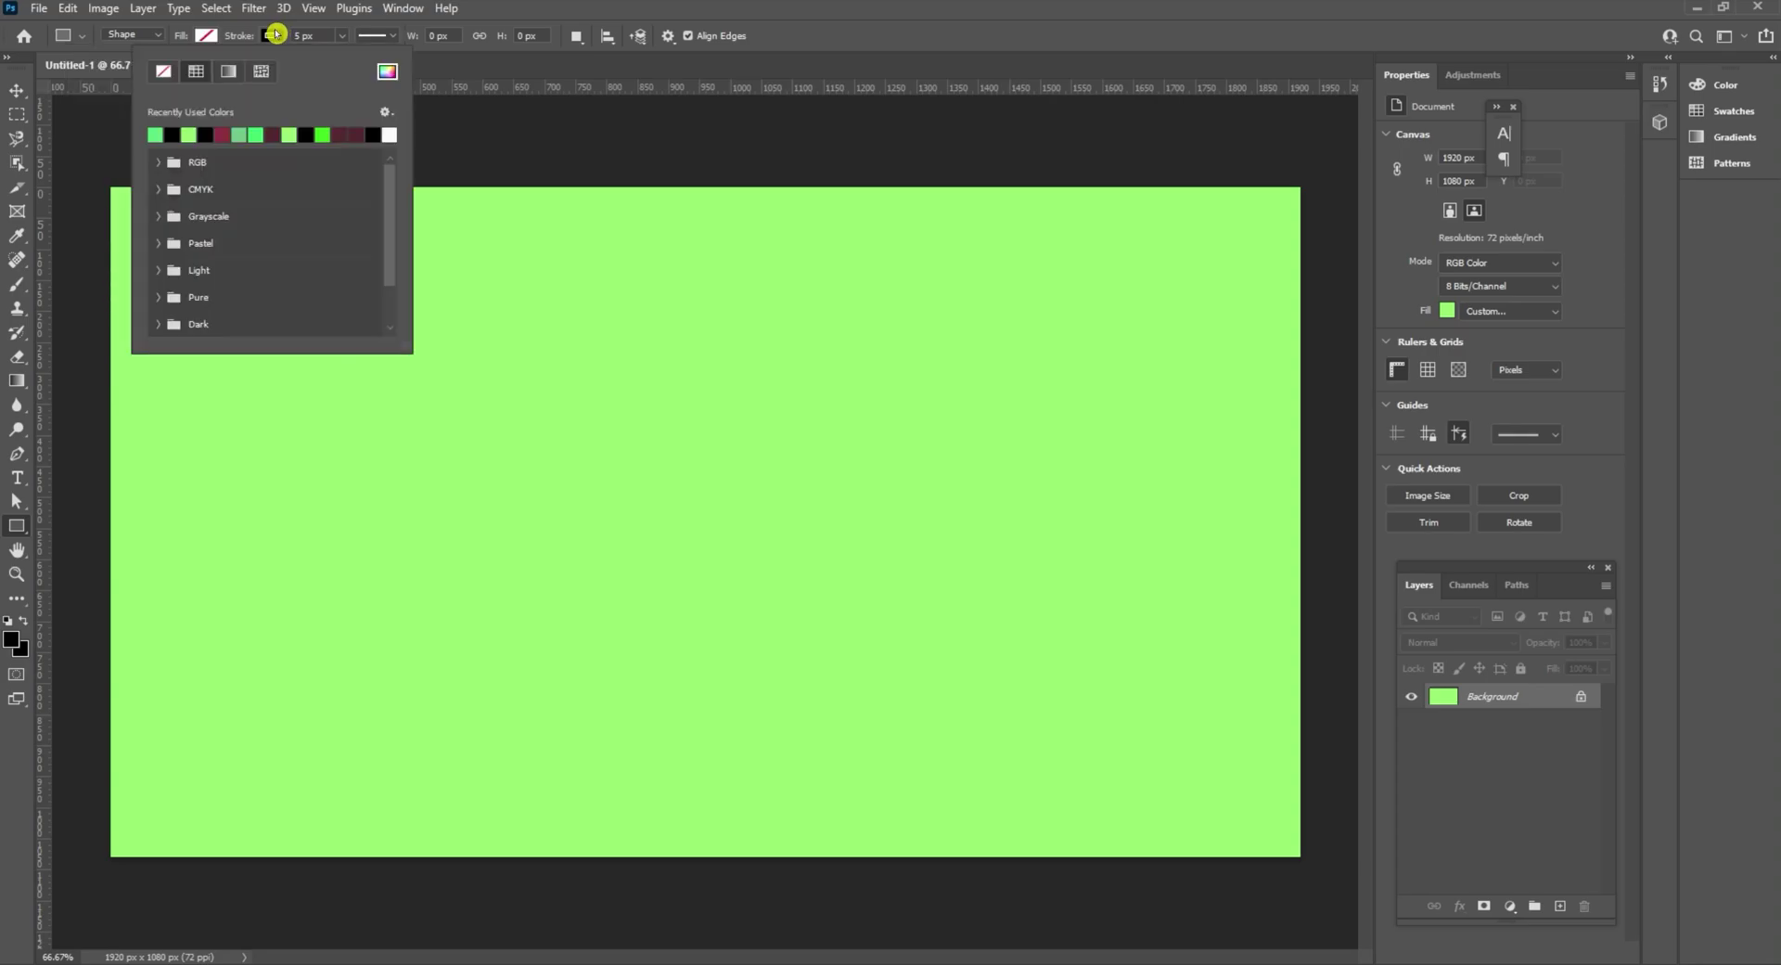
{"action": "left_click", "coordinate": [387, 71]}
{"action": "left_click", "coordinate": [792, 272]}
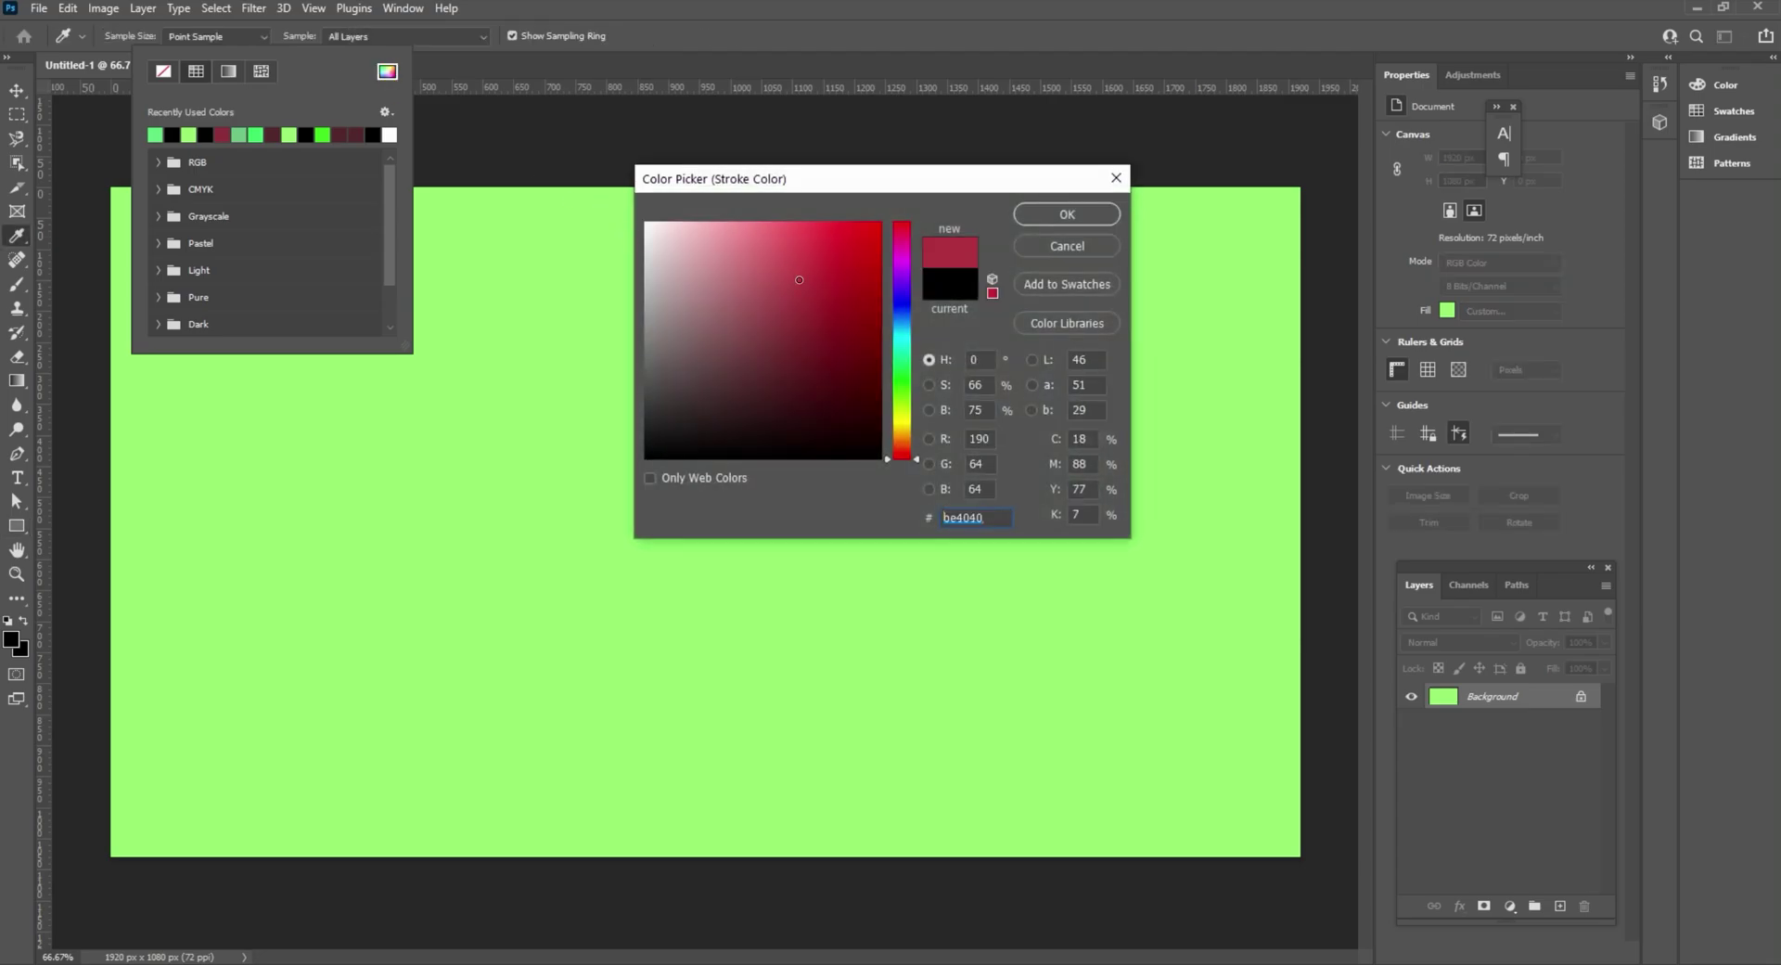
{"action": "left_click", "coordinate": [1028, 217]}
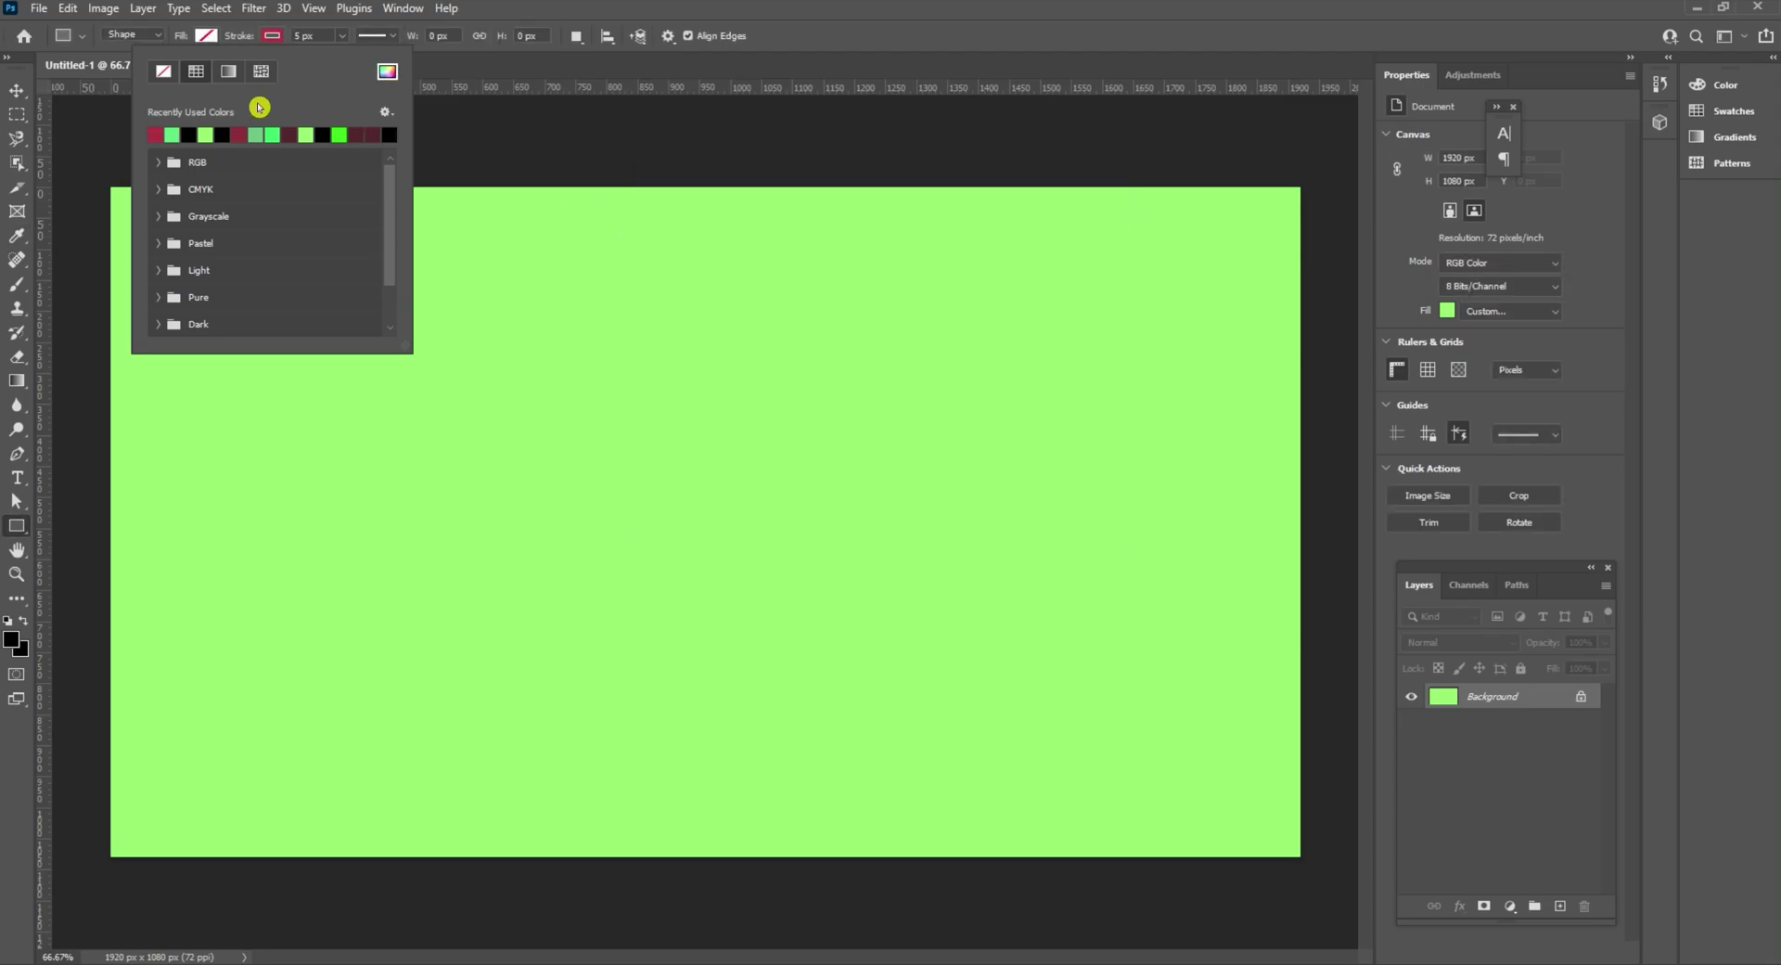
{"action": "left_click", "coordinate": [271, 37]}
{"action": "left_click", "coordinate": [271, 37]}
{"action": "left_click", "coordinate": [386, 72]}
{"action": "left_click", "coordinate": [648, 455]}
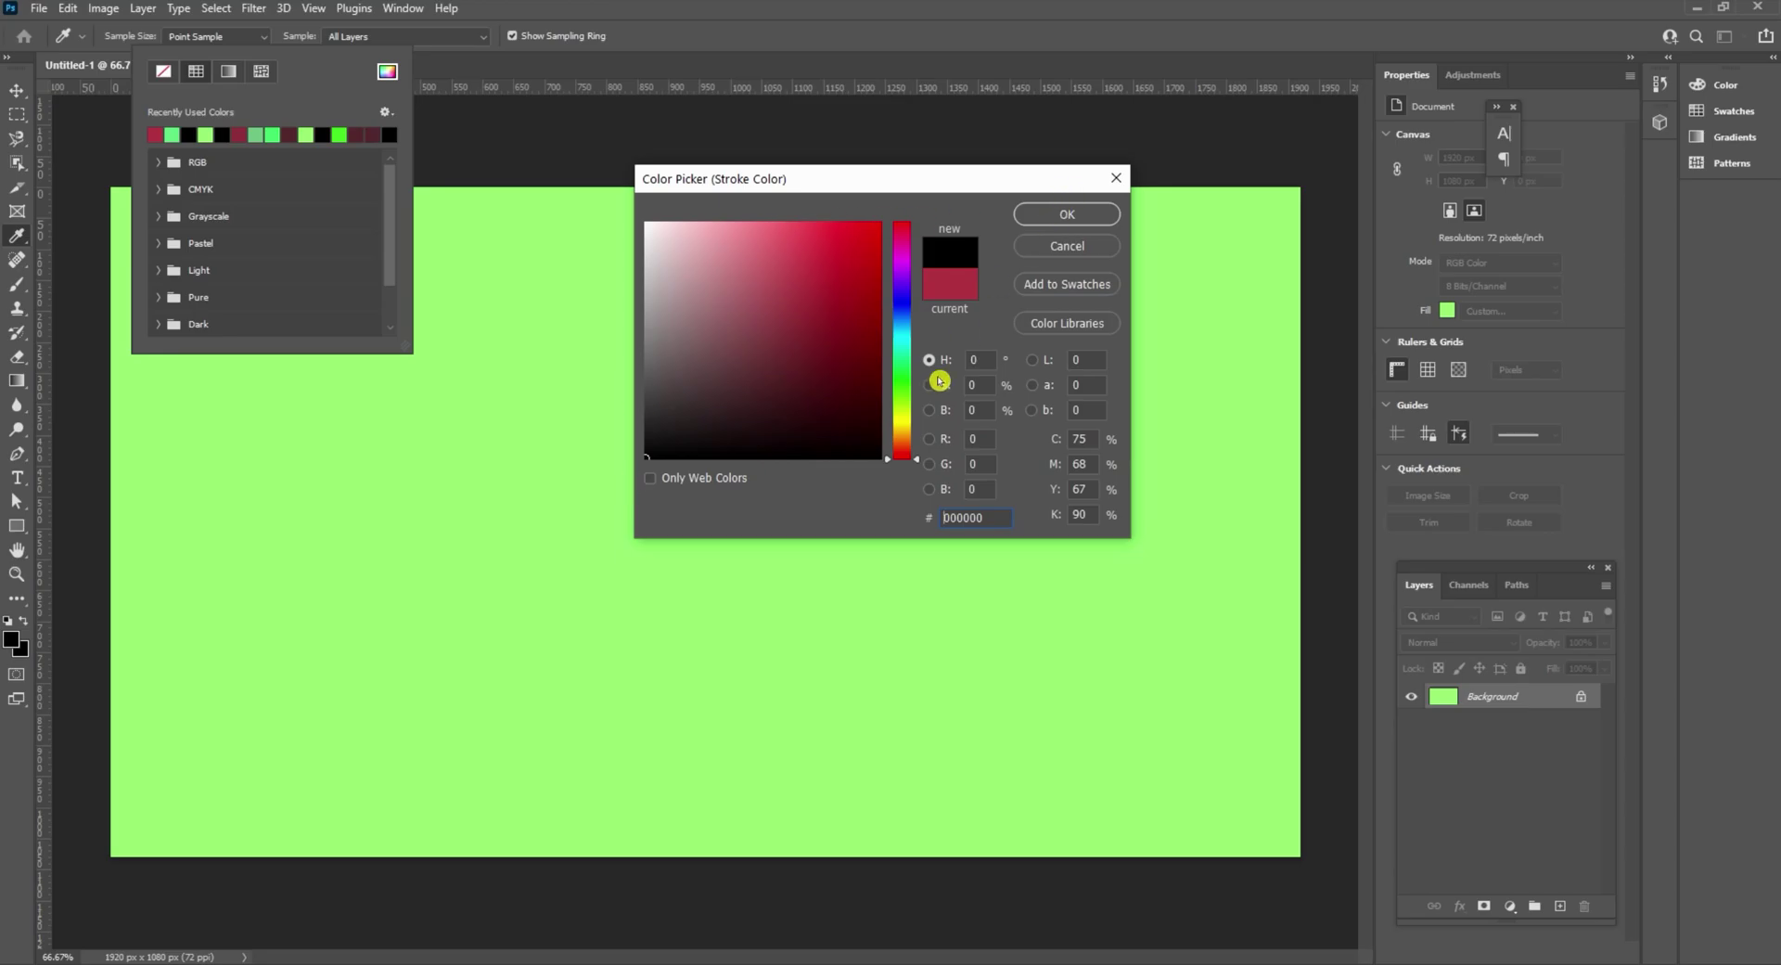
{"action": "left_click", "coordinate": [1049, 219]}
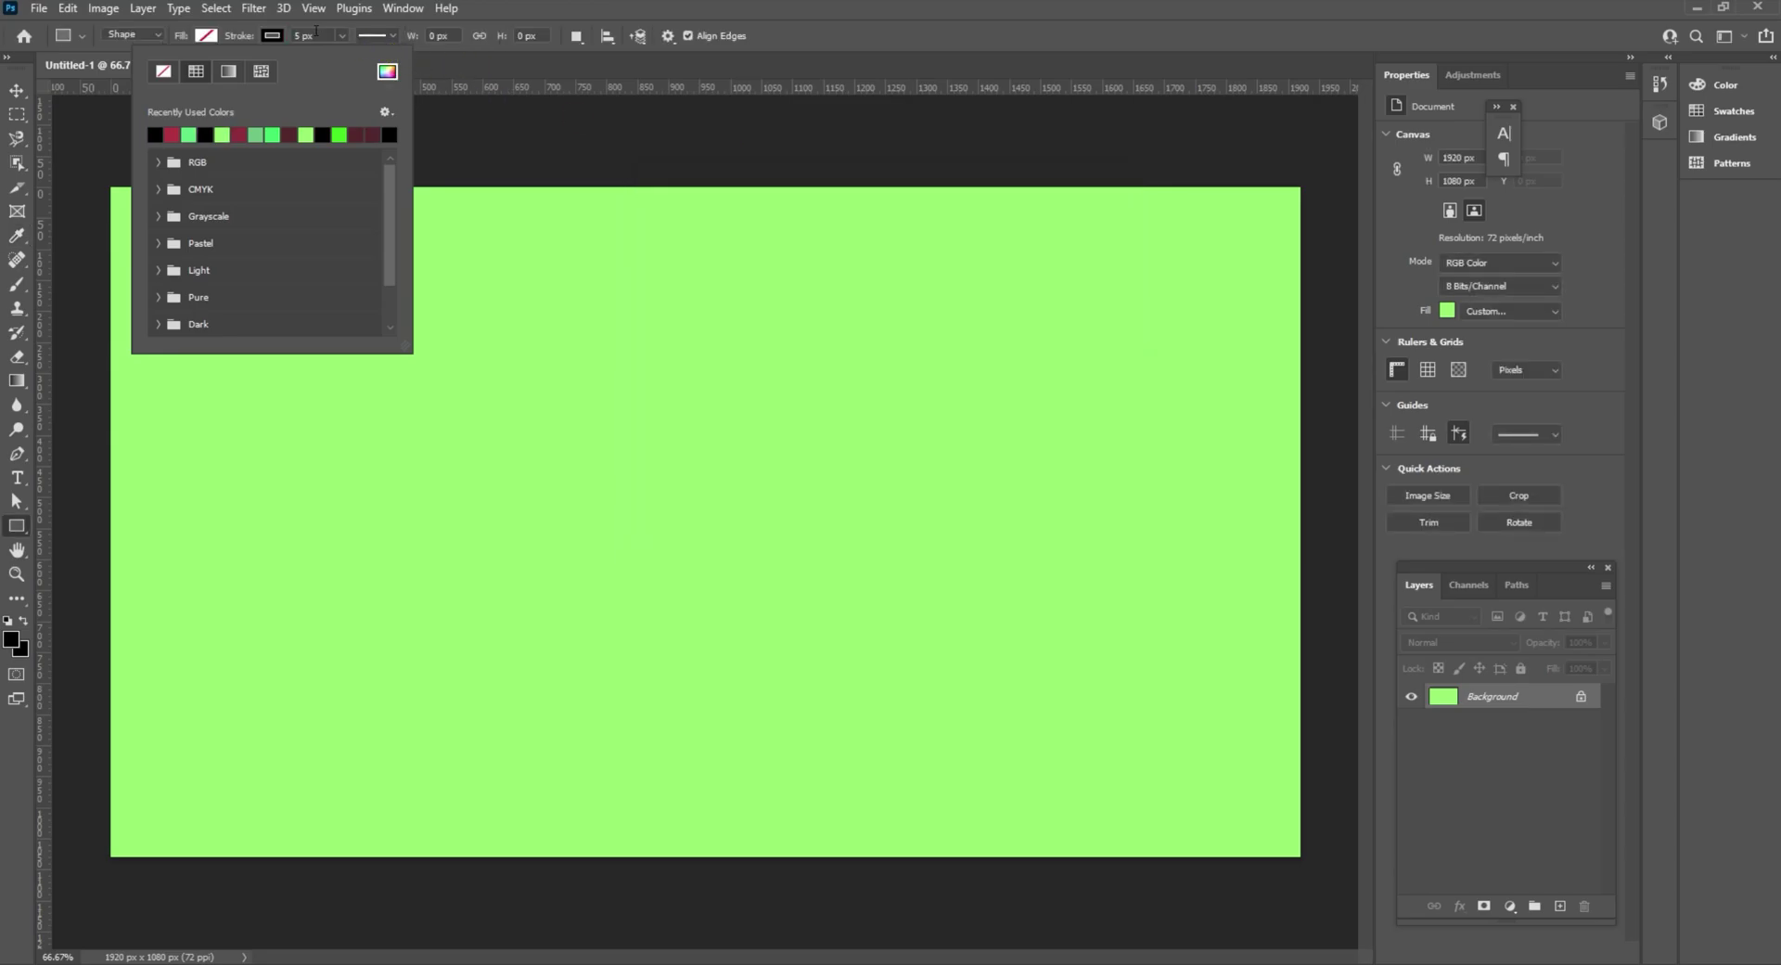
{"action": "left_click", "coordinate": [316, 35]}
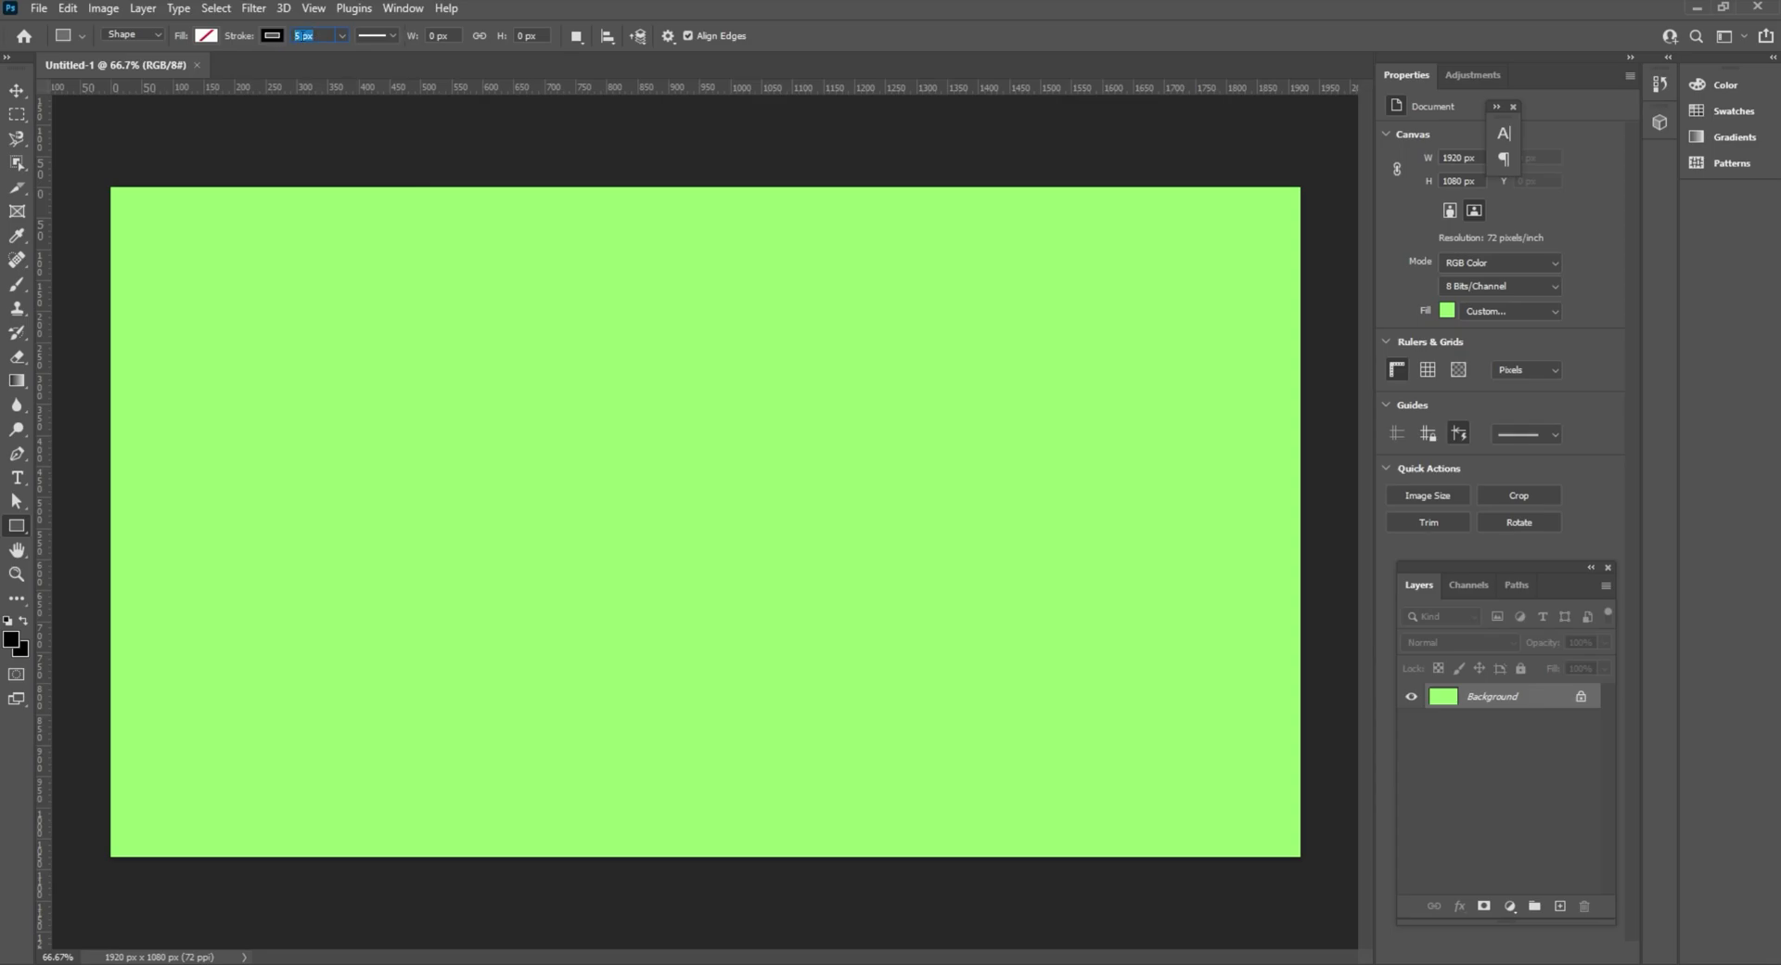
{"action": "type", "text": "10"}
{"action": "left_click", "coordinate": [342, 37]}
{"action": "mouse_move", "coordinate": [338, 52]}
{"action": "left_mouse_down"}
{"action": "mouse_move", "coordinate": [326, 67]}
{"action": "mouse_move", "coordinate": [353, 63]}
{"action": "mouse_move", "coordinate": [331, 64]}
{"action": "left_mouse_up"}
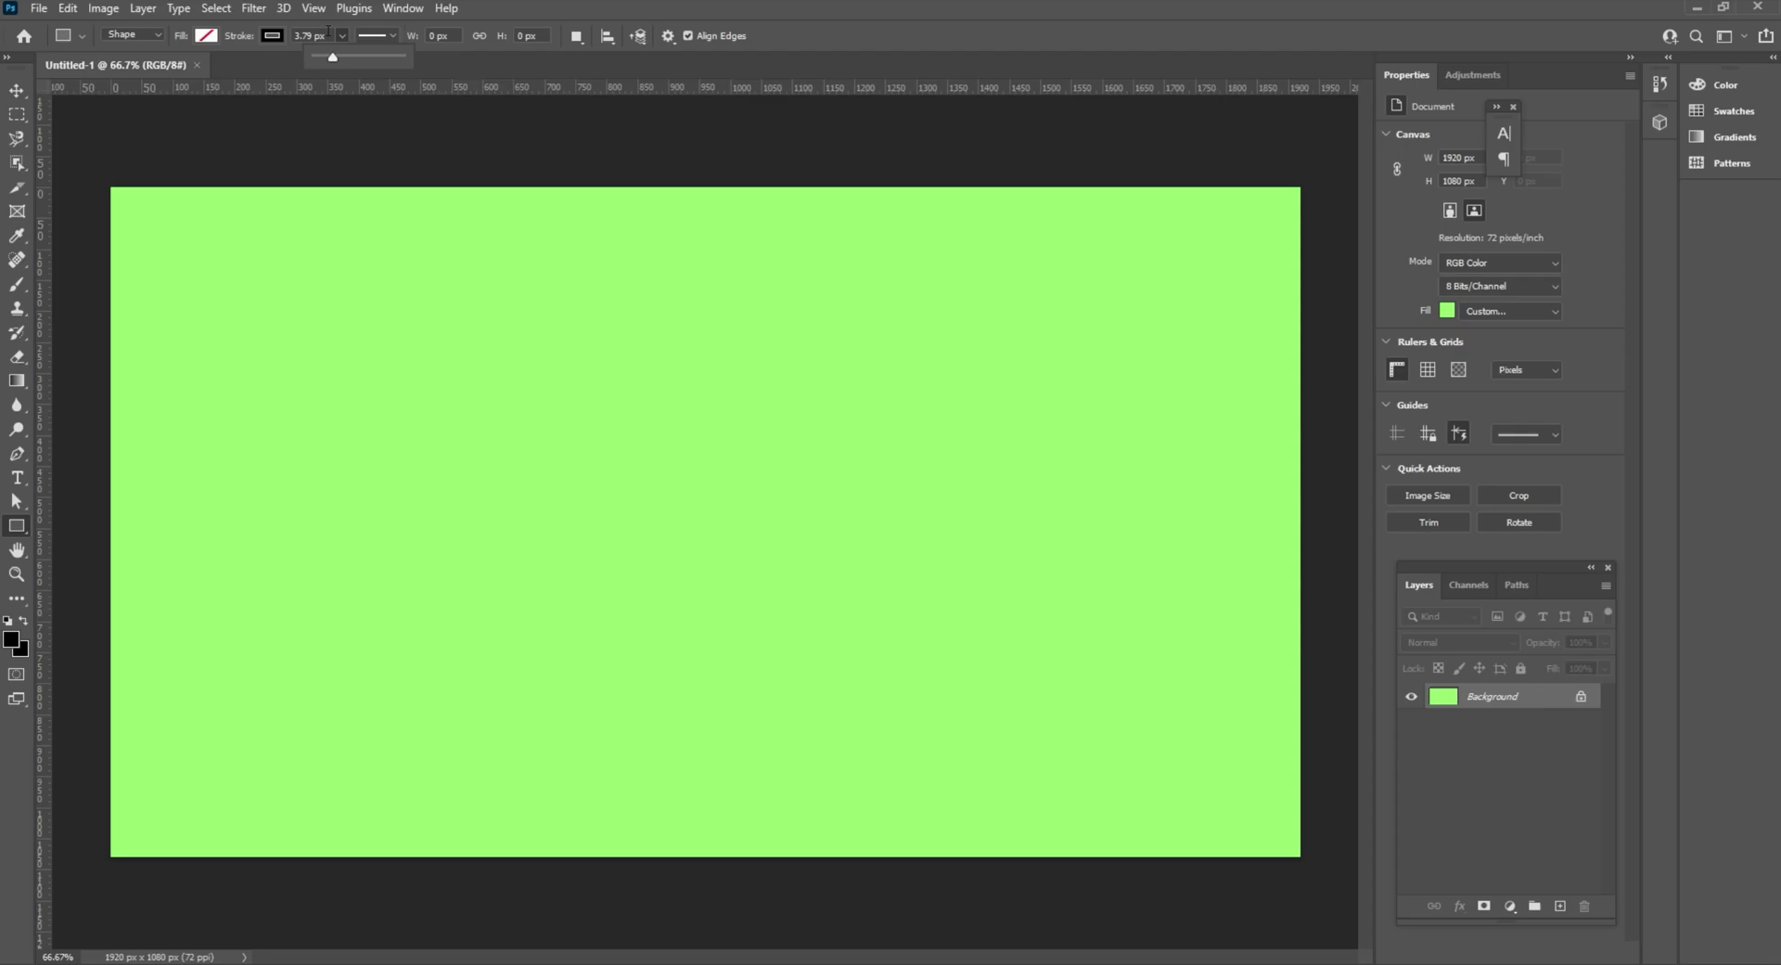
{"action": "key", "text": "Return"}
{"action": "left_click", "coordinate": [249, 46]}
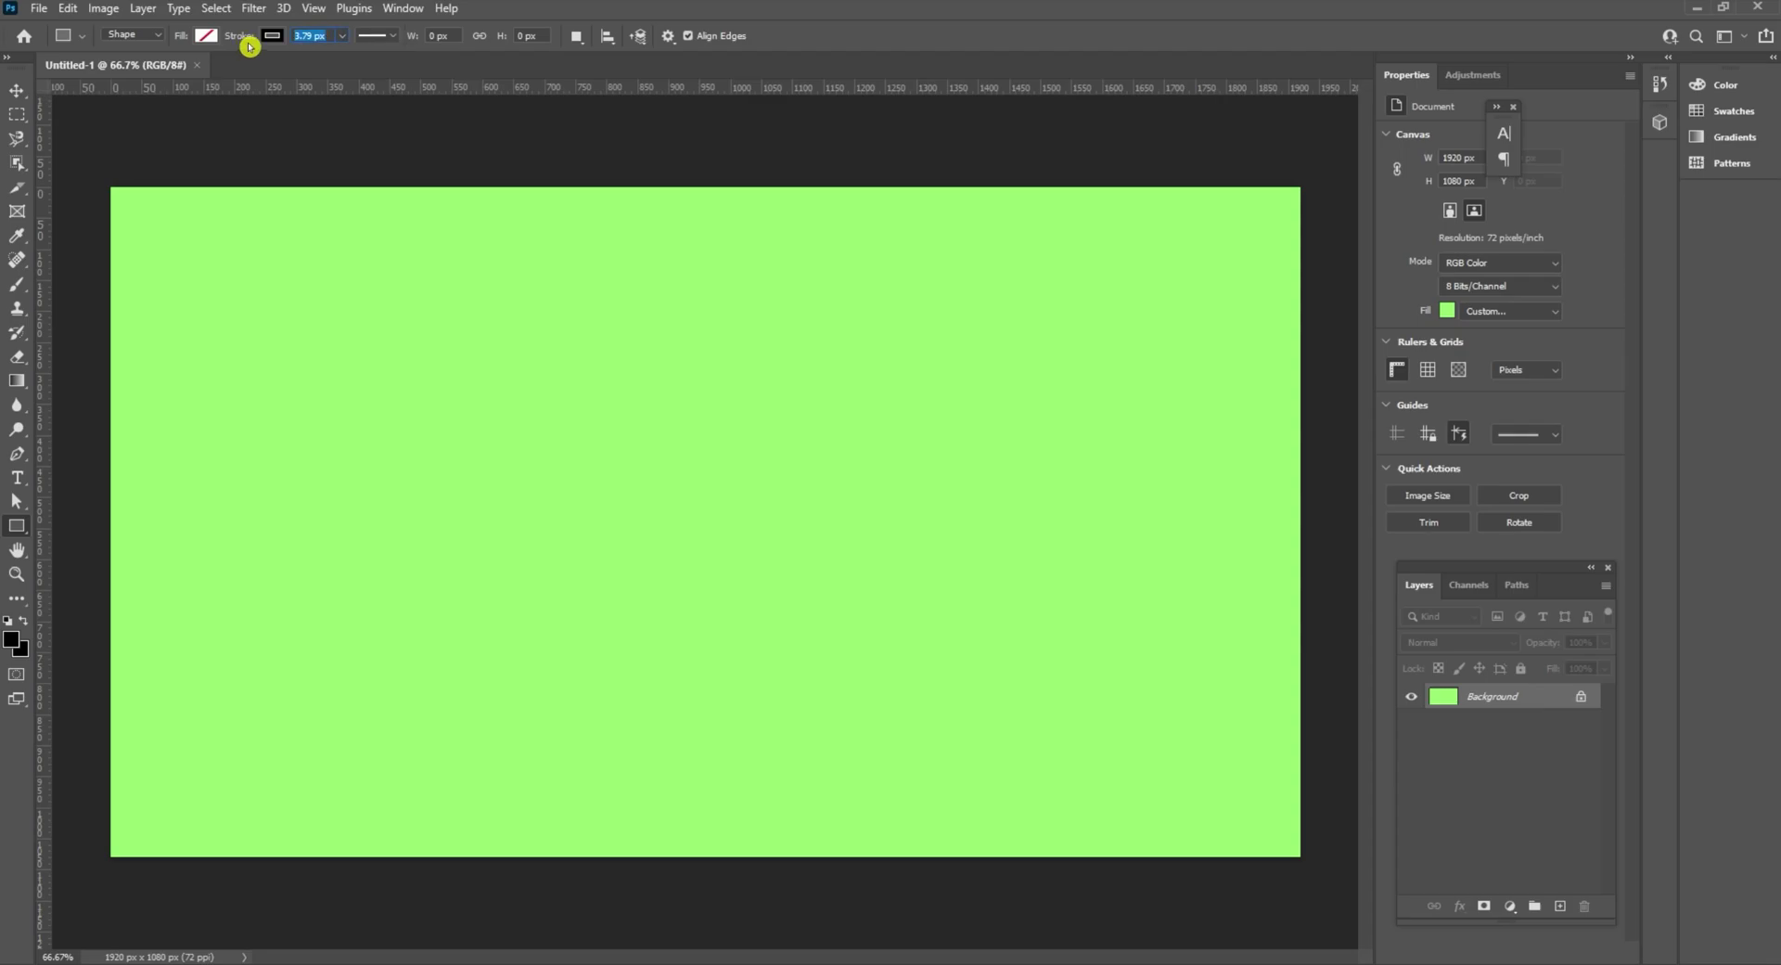
{"action": "type", "text": "5"}
{"action": "key", "text": "Return"}
Draw a wide outlined rectangle across the canvas middle and set its height to 300 px.
{"action": "left_click_drag", "start_coordinate": [258, 457], "coordinate": [1158, 604]}
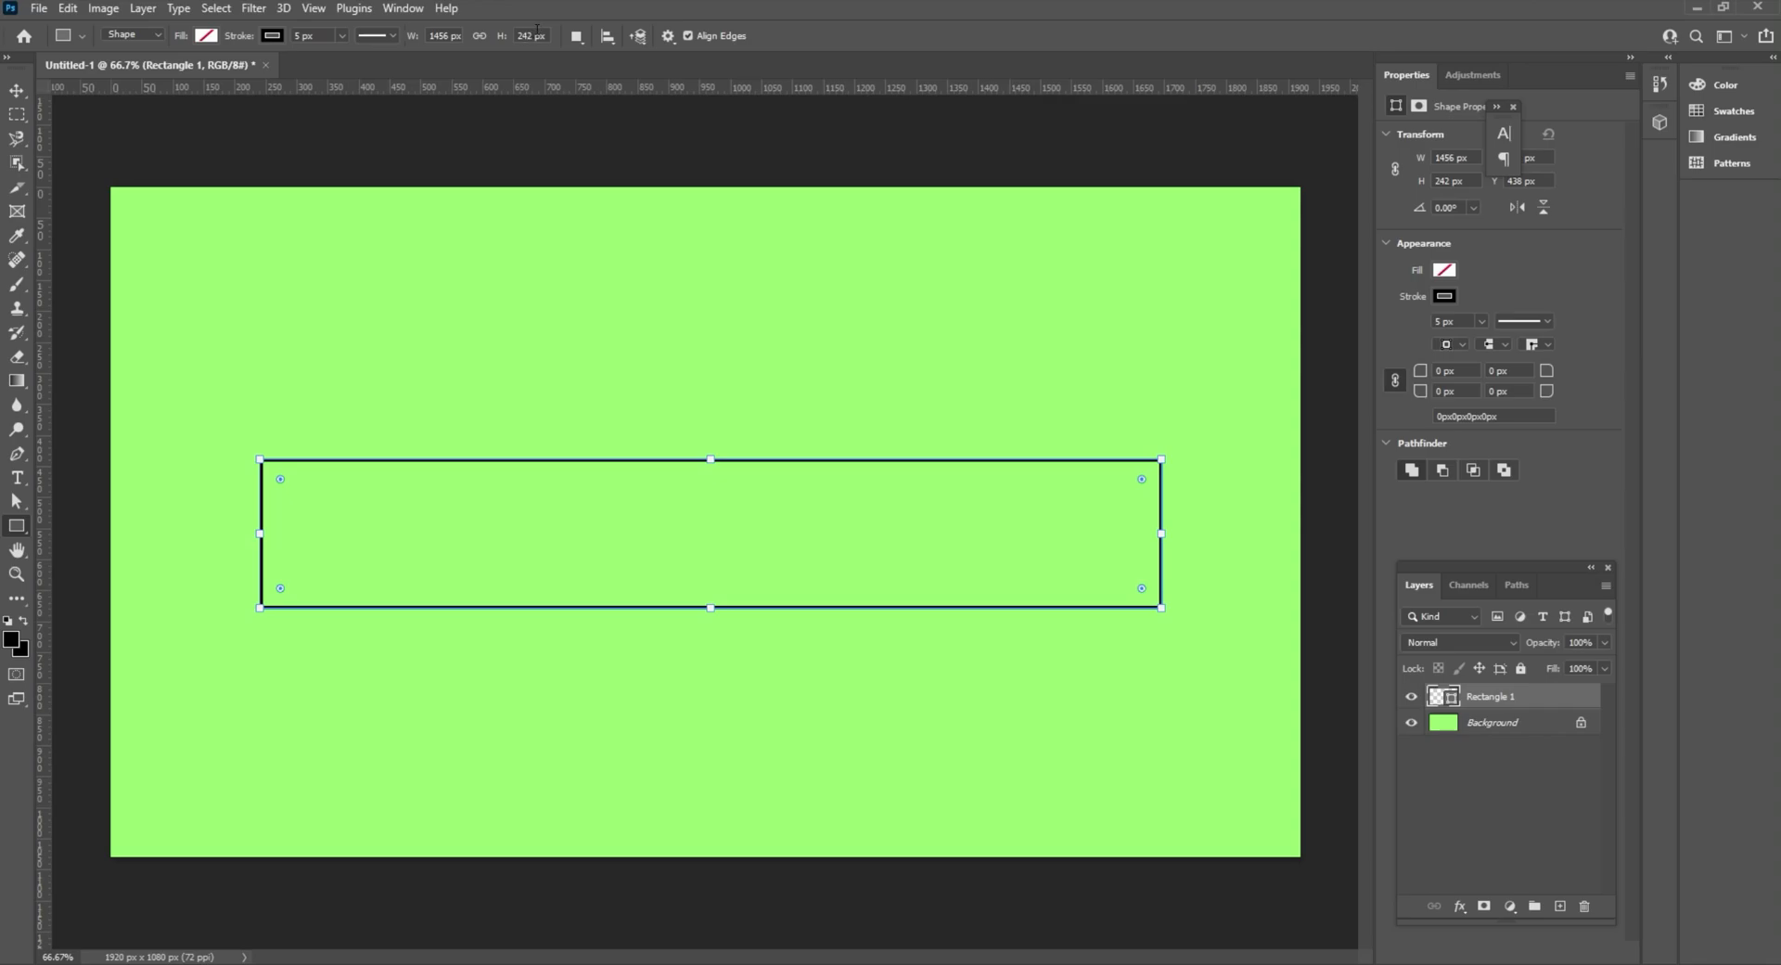
{"action": "double_click", "coordinate": [530, 34]}
{"action": "left_click", "coordinate": [534, 43]}
{"action": "type", "text": "300"}
{"action": "key", "text": "Return"}
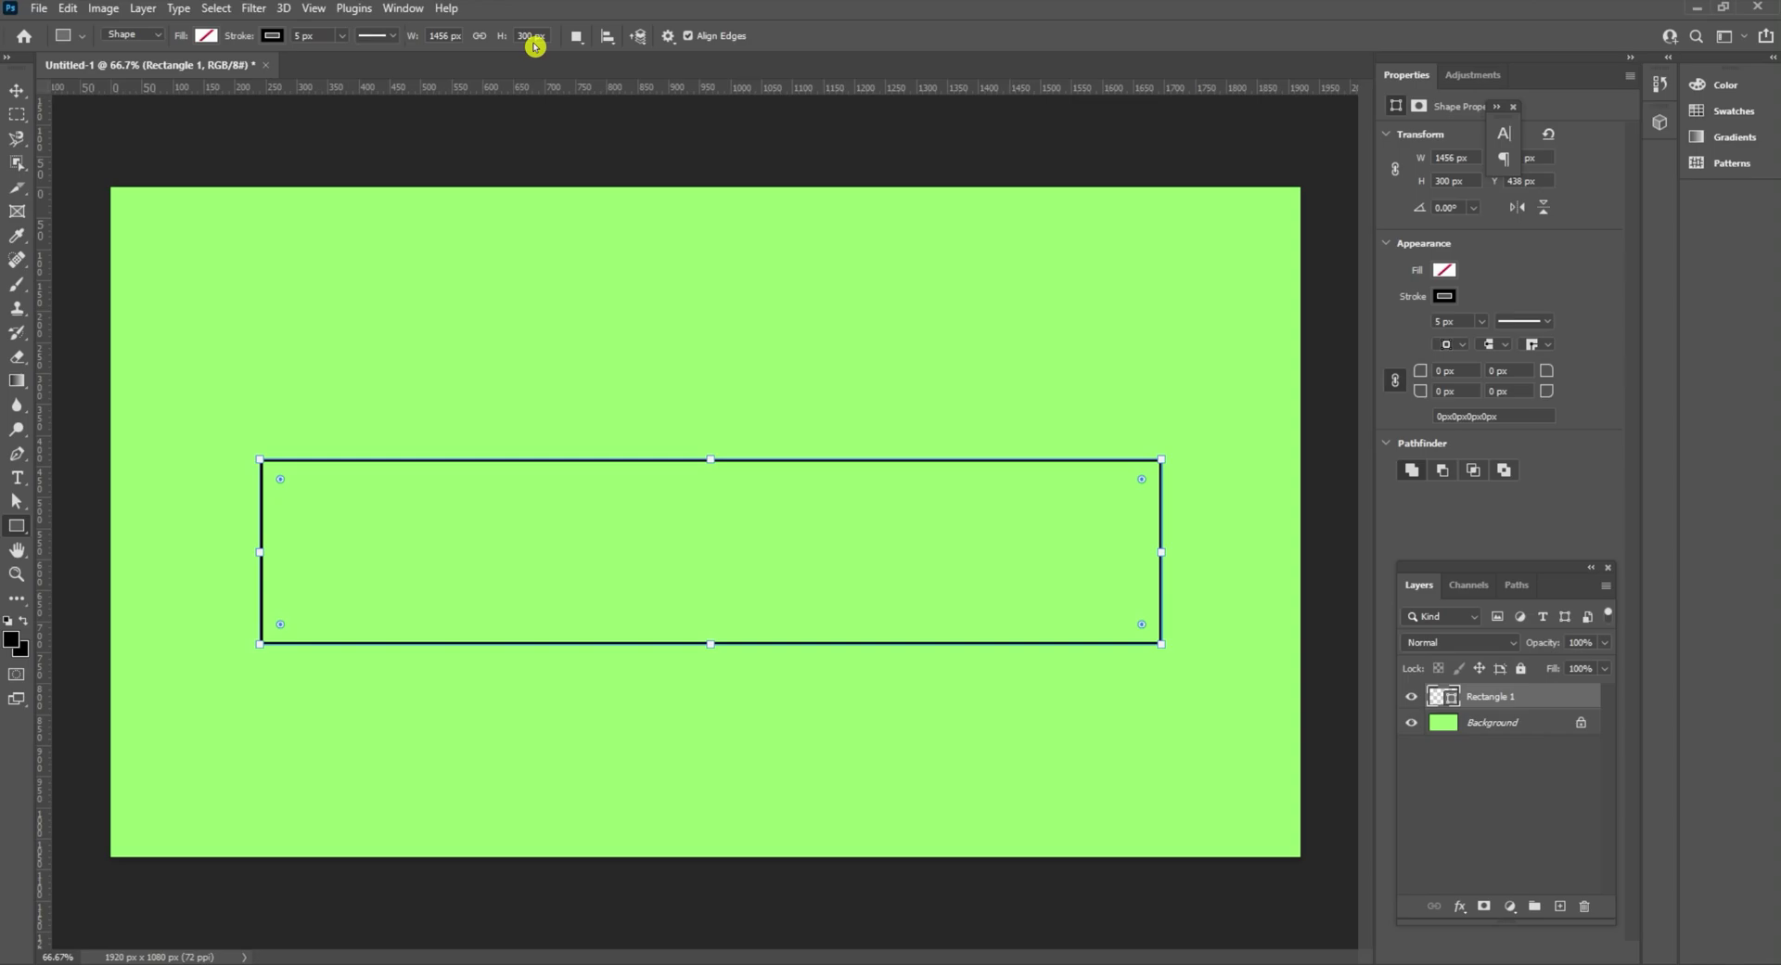
{"action": "left_click", "coordinate": [521, 42]}
{"action": "left_click", "coordinate": [529, 35]}
Align Rectangle 1 to the vertical and horizontal centres of the canvas using the Move tool.
{"action": "left_click", "coordinate": [13, 88]}
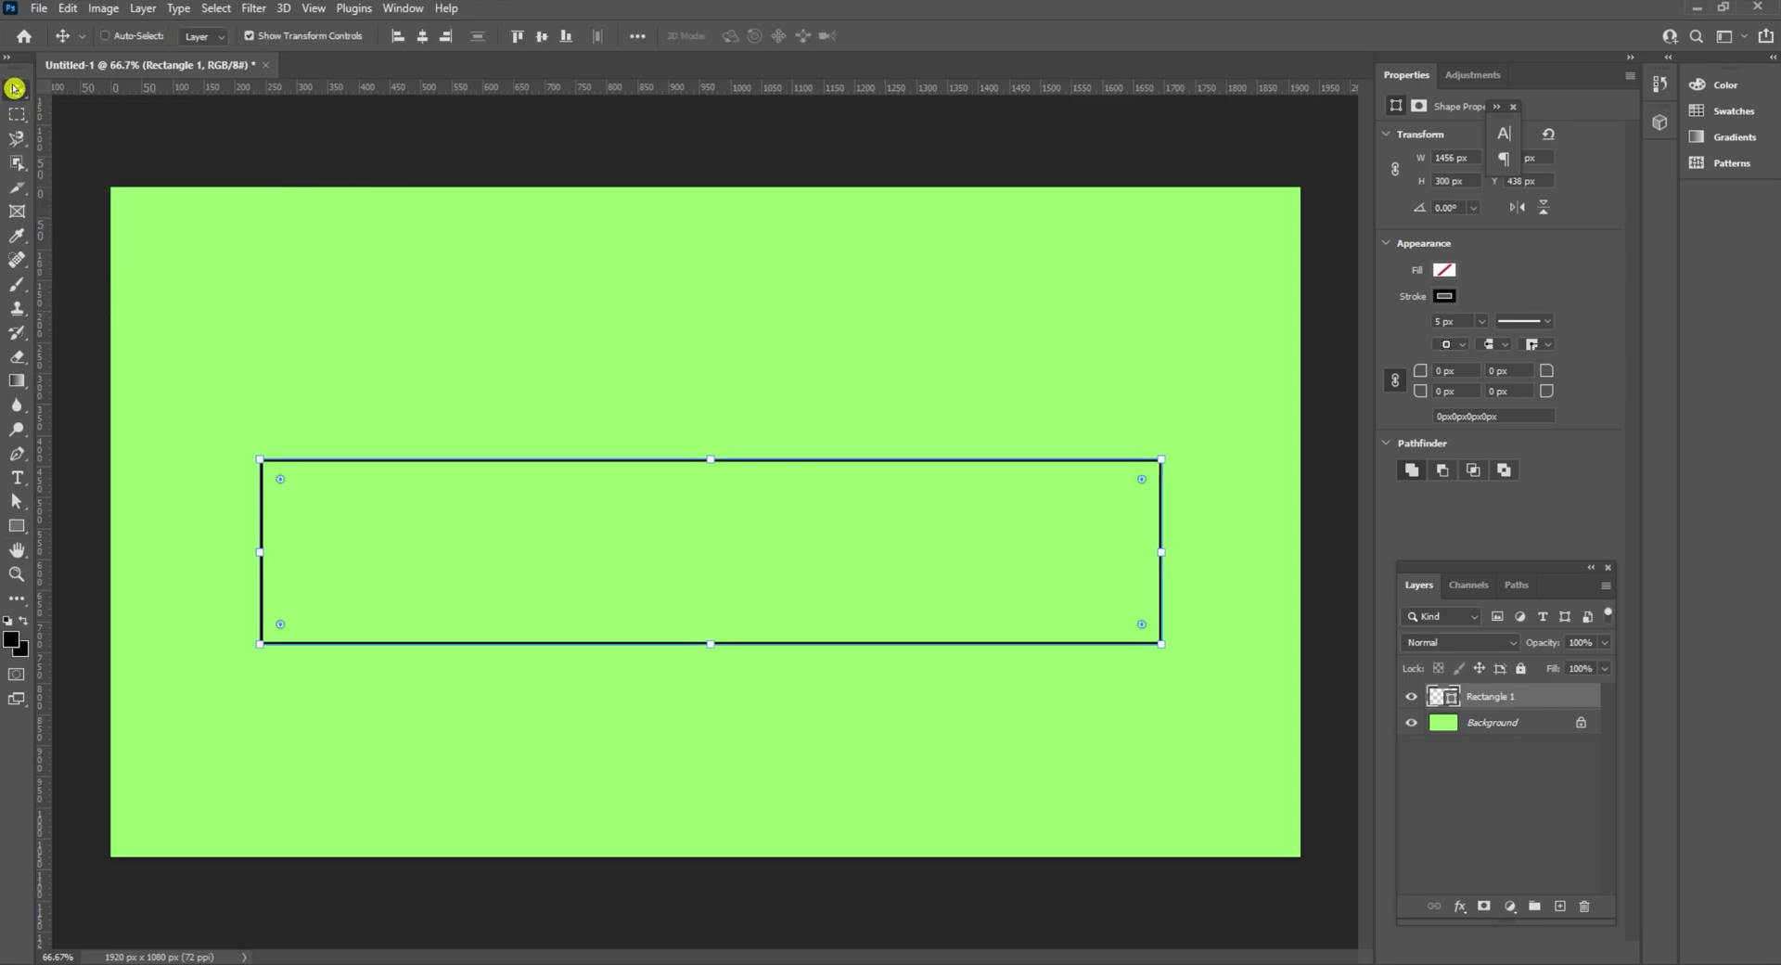
{"action": "left_click", "coordinate": [541, 36]}
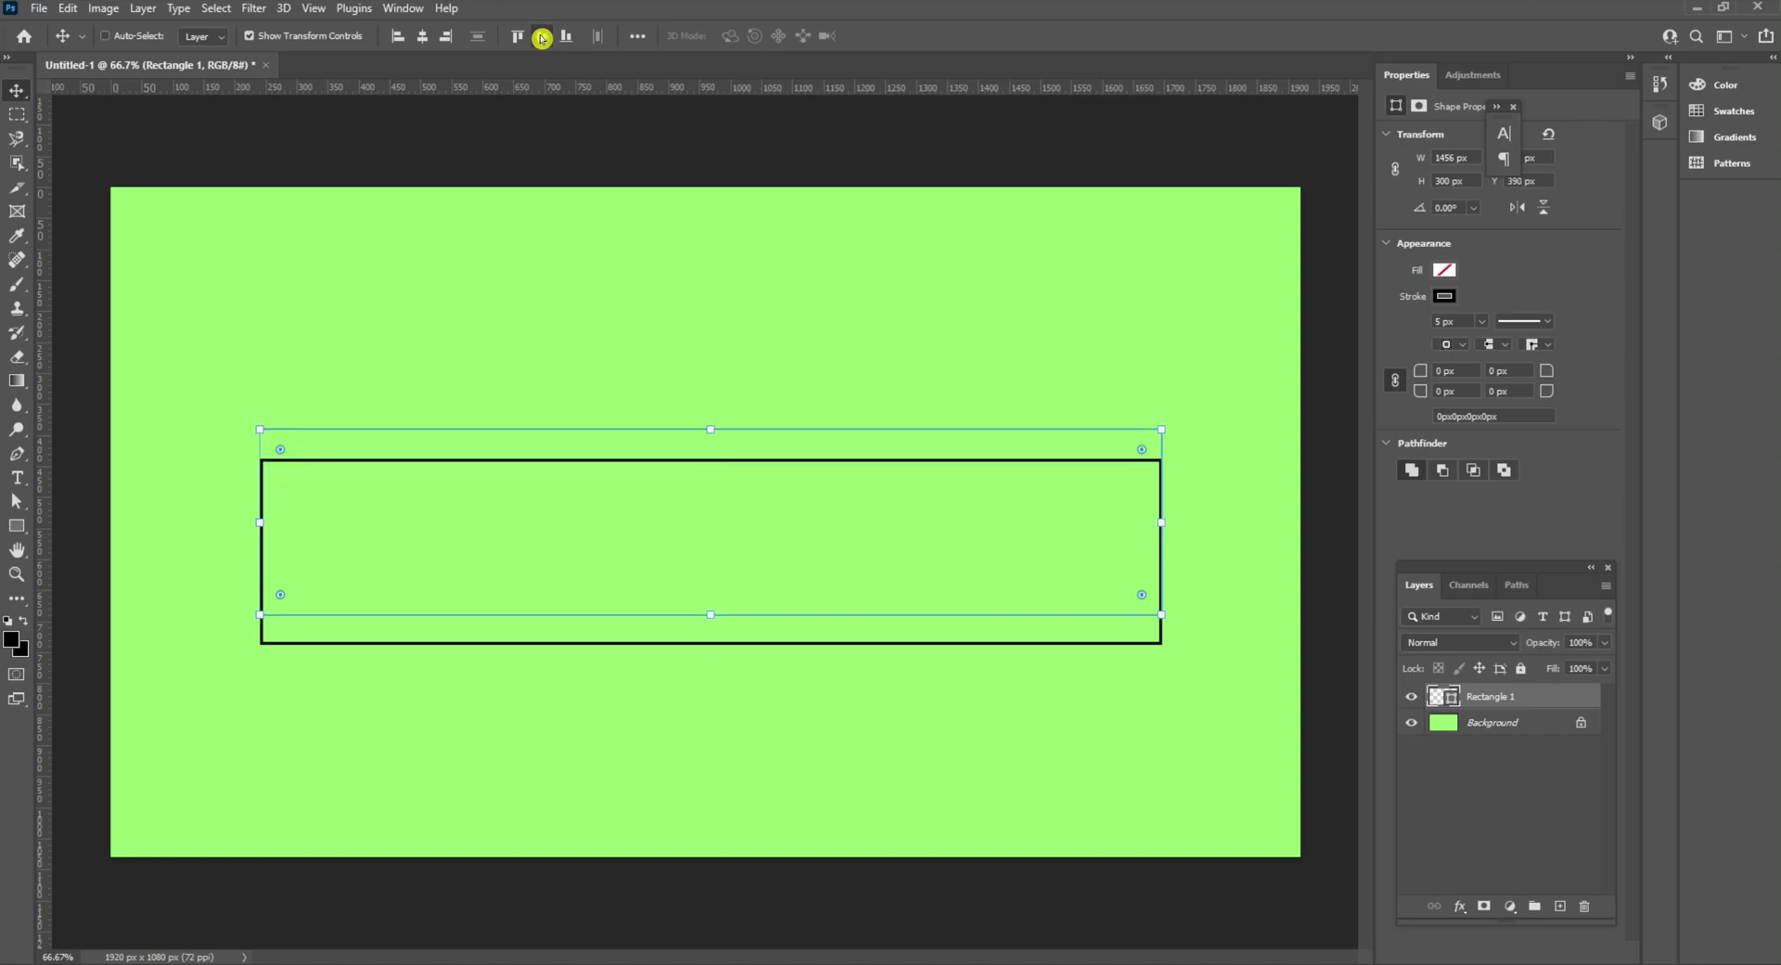
{"action": "left_click", "coordinate": [427, 39]}
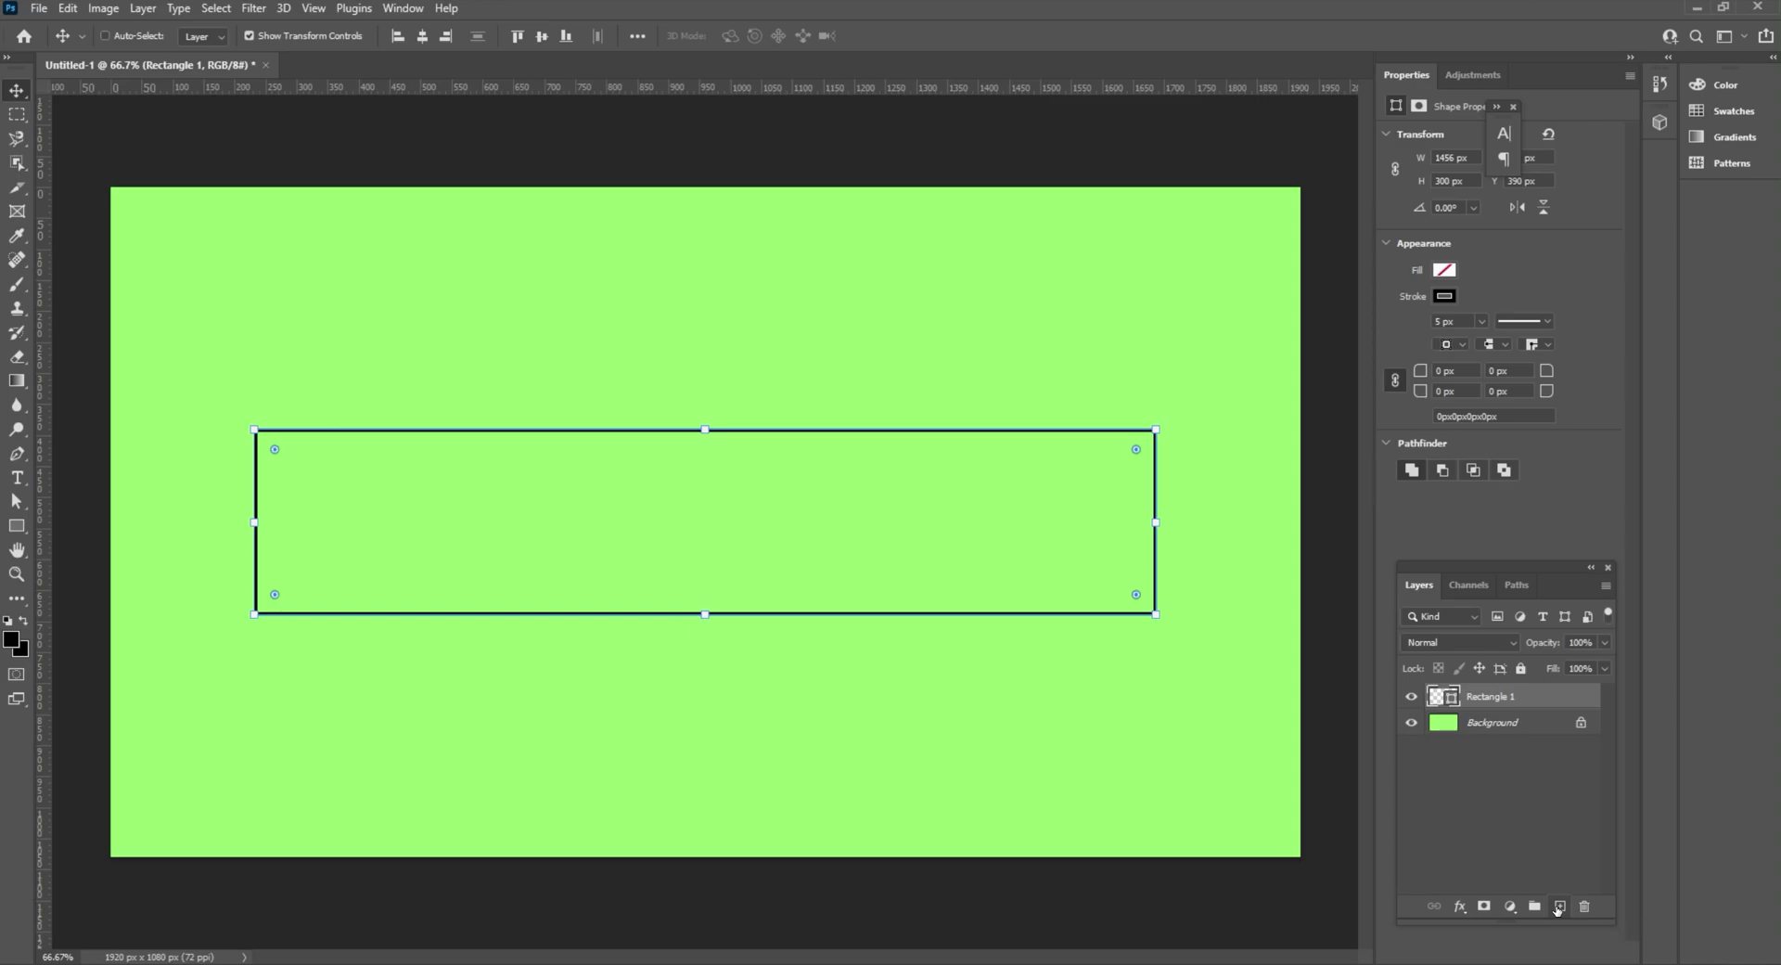
Add a new layer and draw a circle near the canvas's top-left corner with the Ellipse Tool.
{"action": "left_click", "coordinate": [1558, 906]}
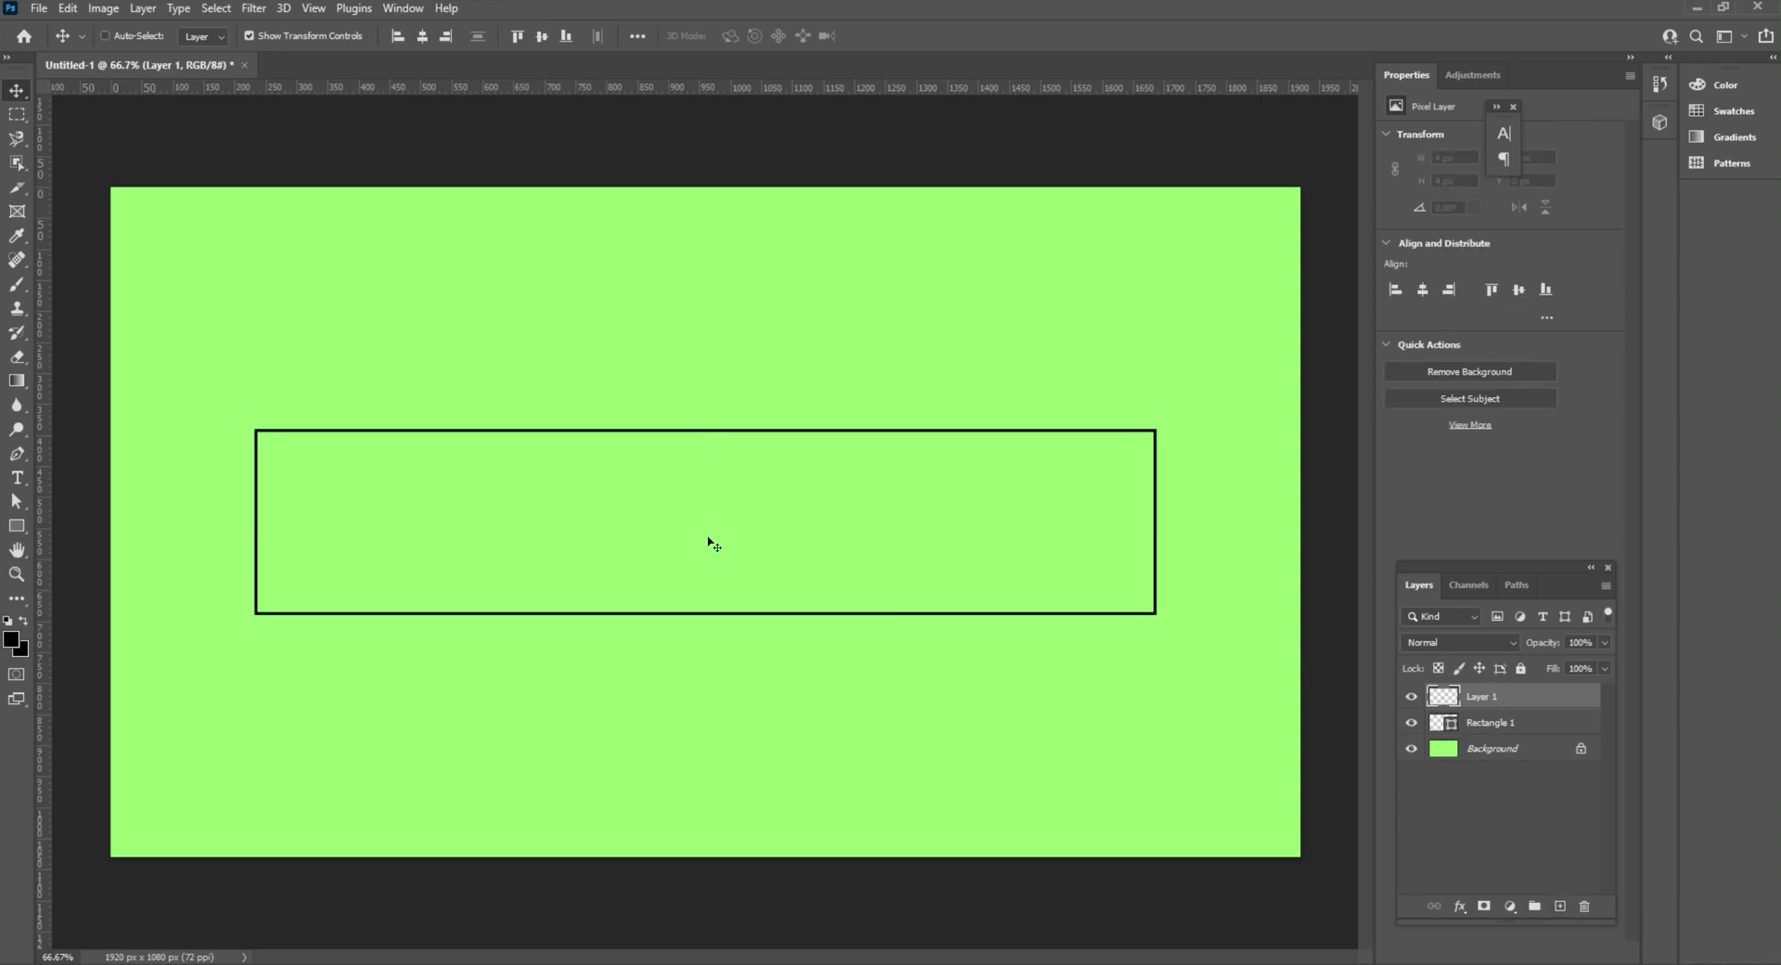
{"action": "left_click", "coordinate": [7, 528]}
{"action": "left_click", "coordinate": [14, 527]}
{"action": "right_click", "coordinate": [14, 527]}
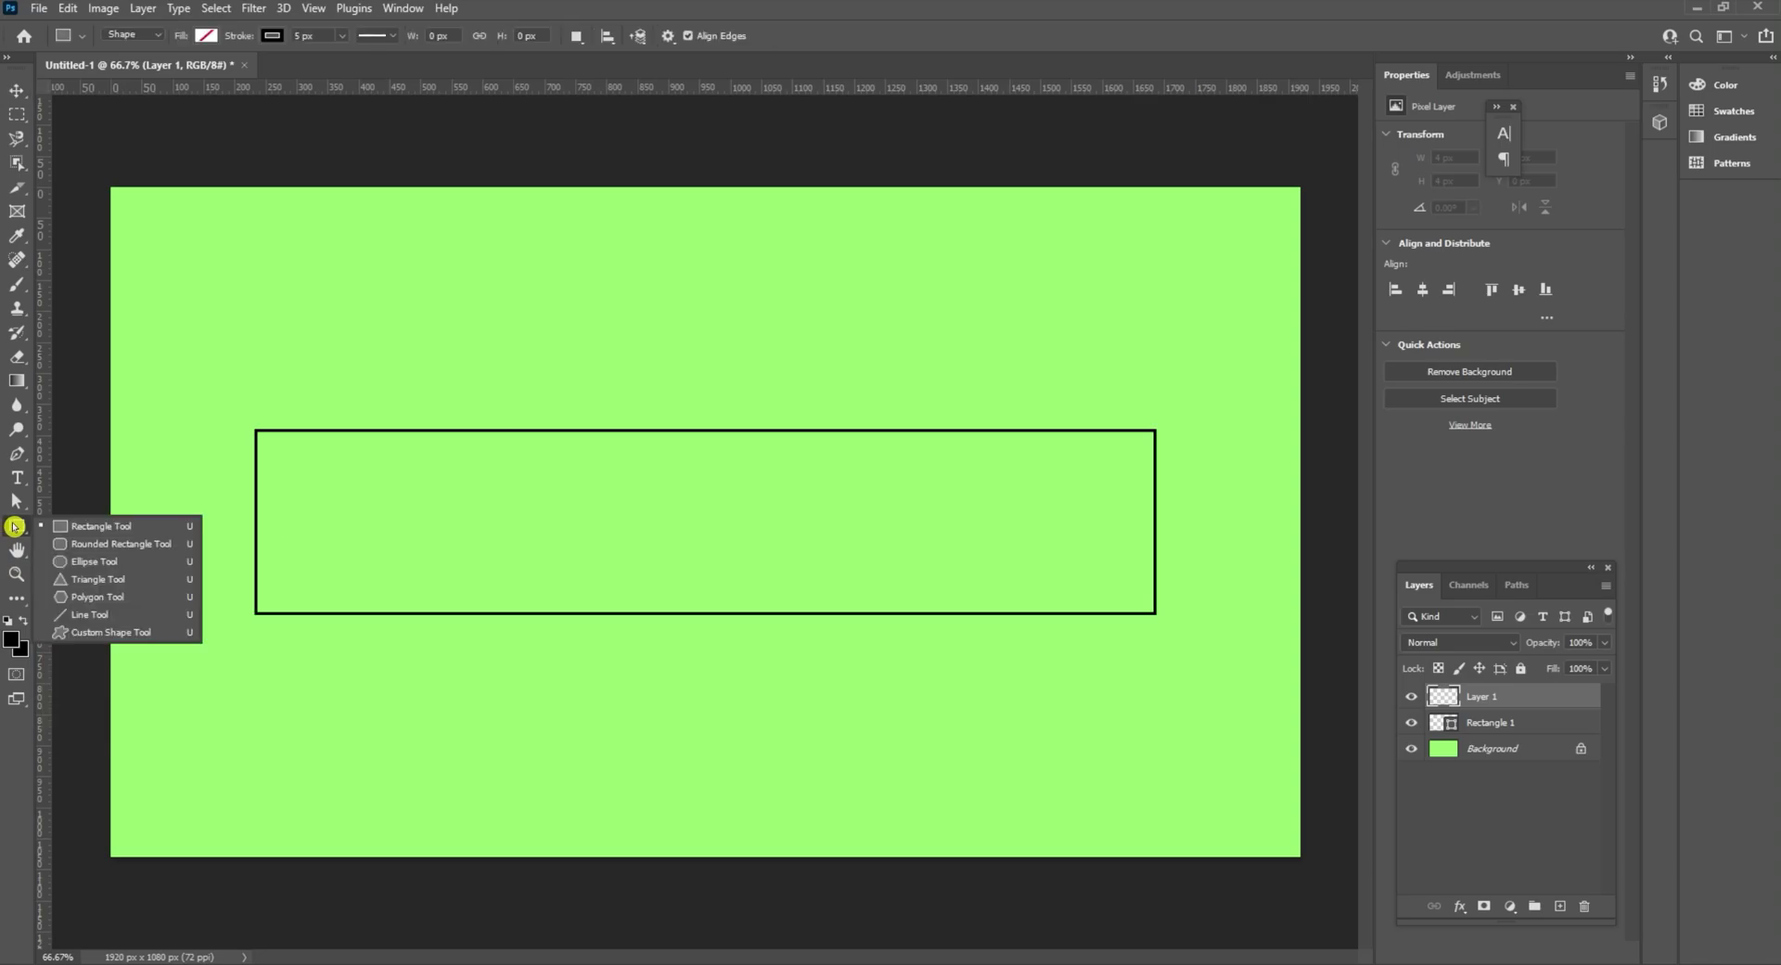
{"action": "left_click", "coordinate": [89, 561]}
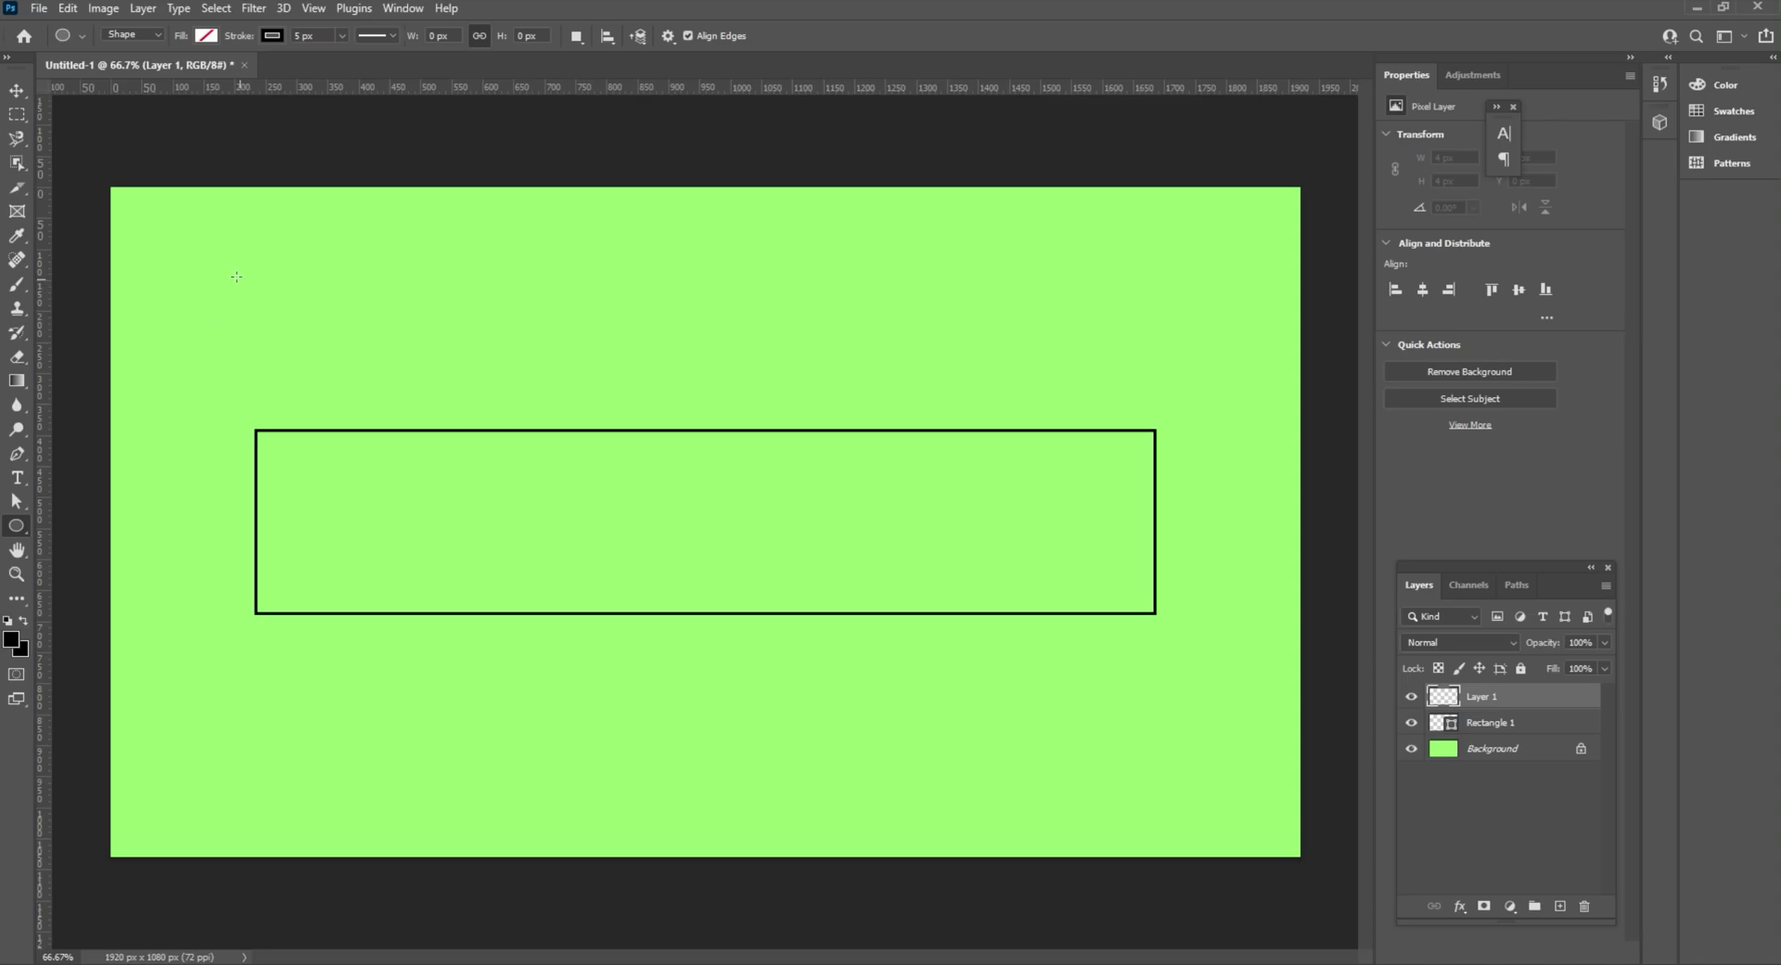
{"action": "left_click_drag", "start_coordinate": [236, 276], "coordinate": [334, 446]}
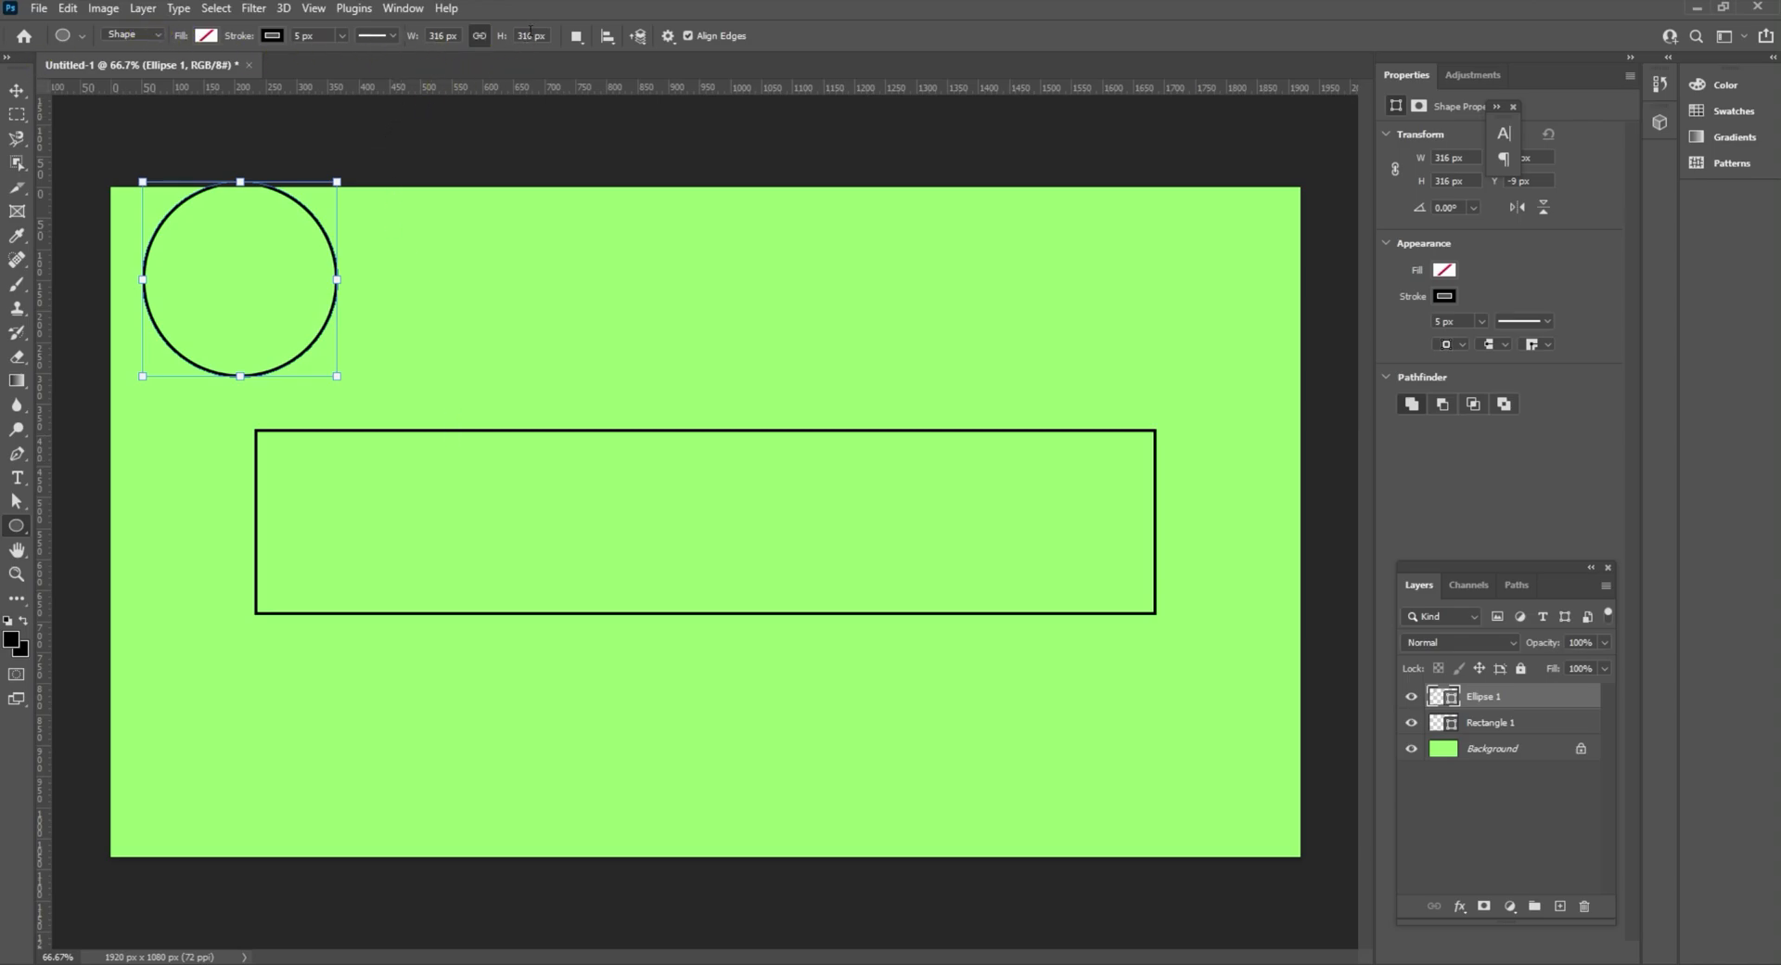
Link width and height and resize the circle to 300 x 300 px.
{"action": "left_click", "coordinate": [530, 33]}
{"action": "left_click", "coordinate": [476, 37]}
{"action": "left_click", "coordinate": [445, 35]}
{"action": "type", "text": "300"}
{"action": "key", "text": "Return"}
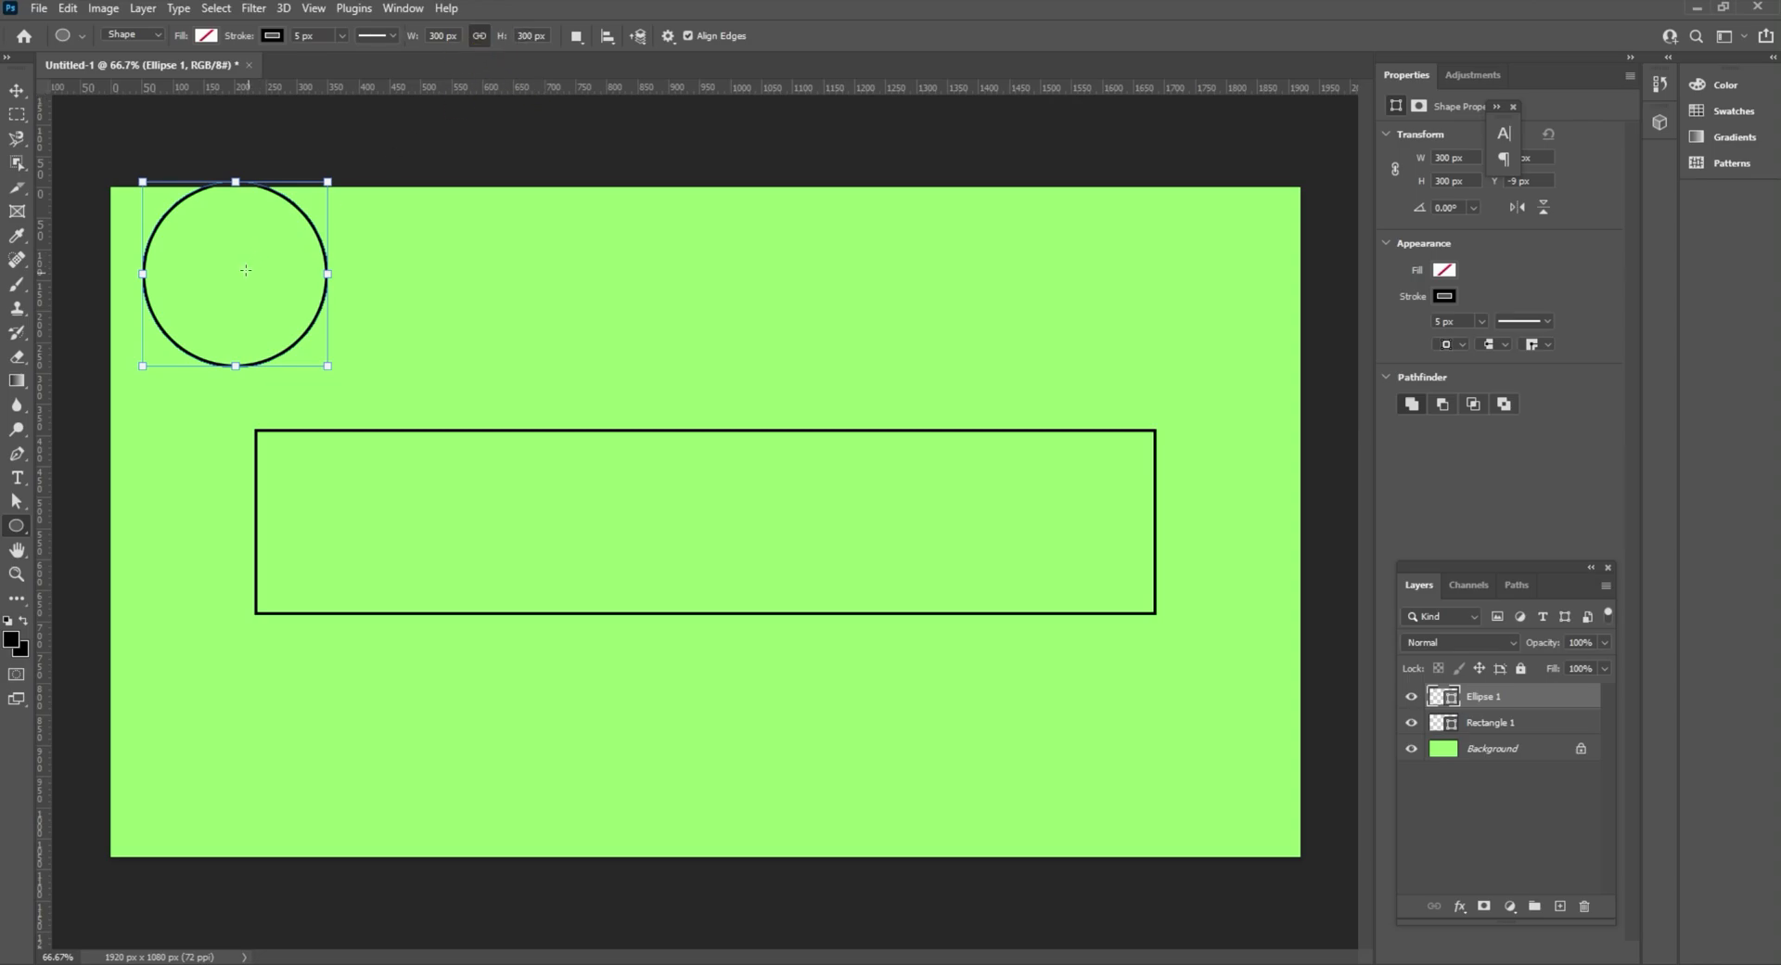
Drag the circle down so it straddles the rectangle's top-left corner.
{"action": "left_click", "coordinate": [16, 90]}
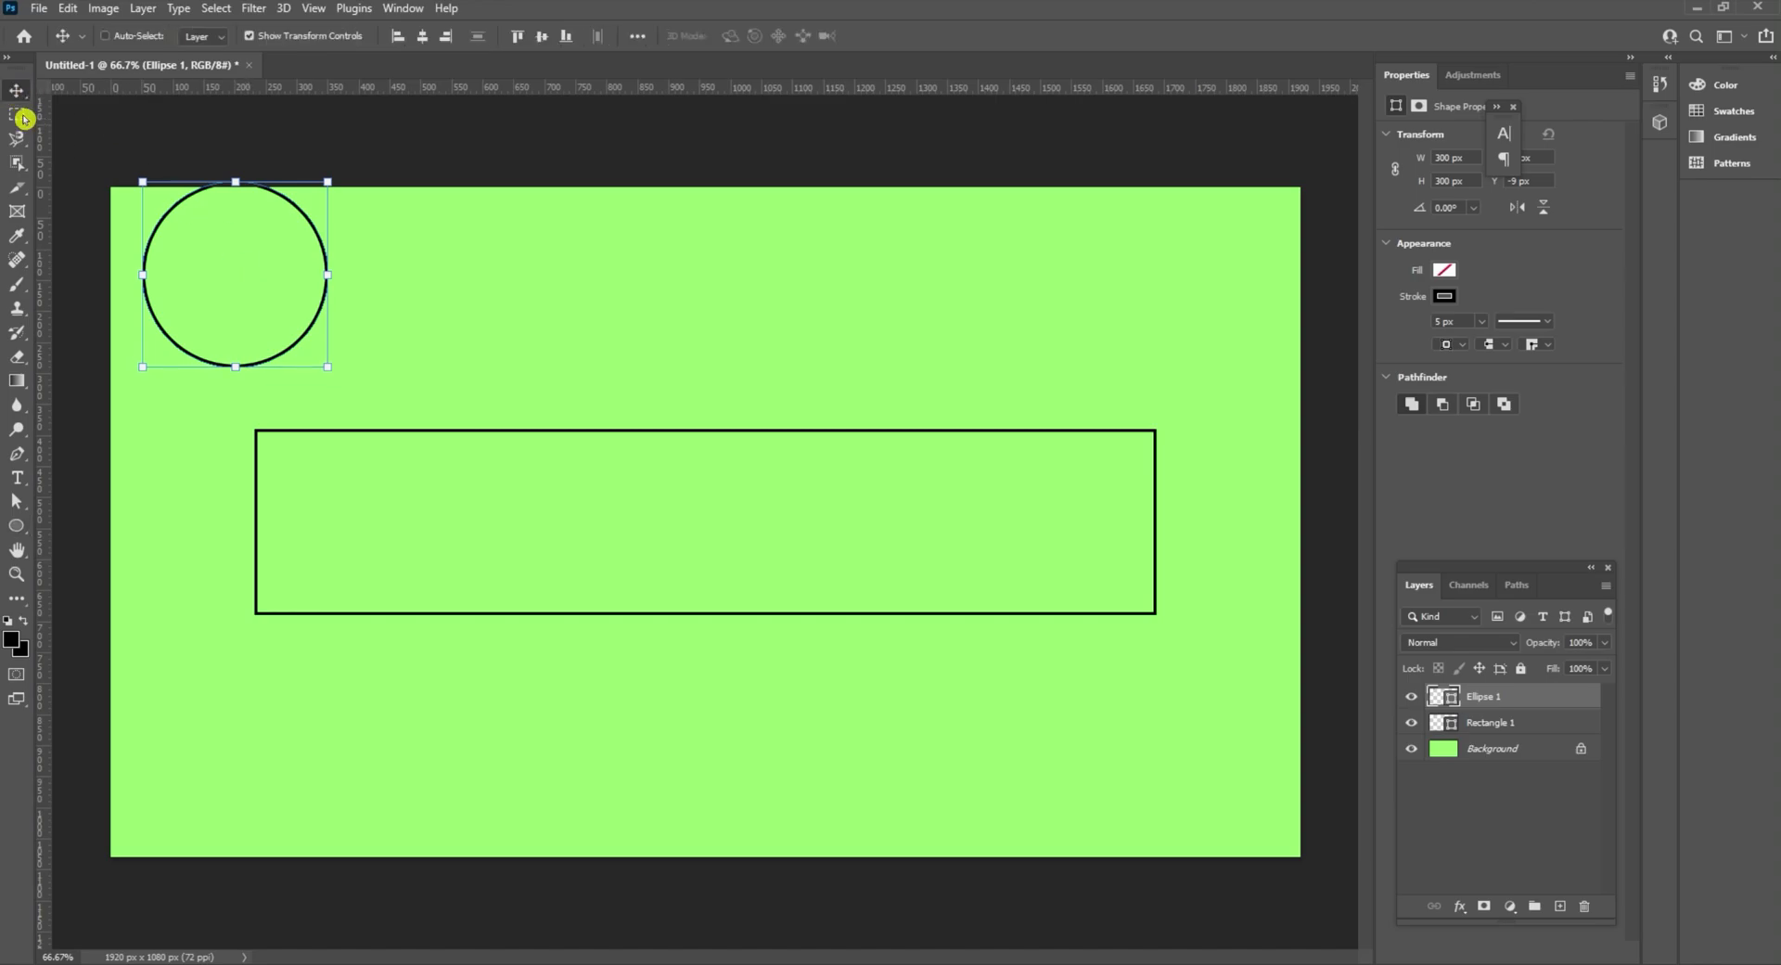
{"action": "left_click_drag", "start_coordinate": [219, 278], "coordinate": [234, 458]}
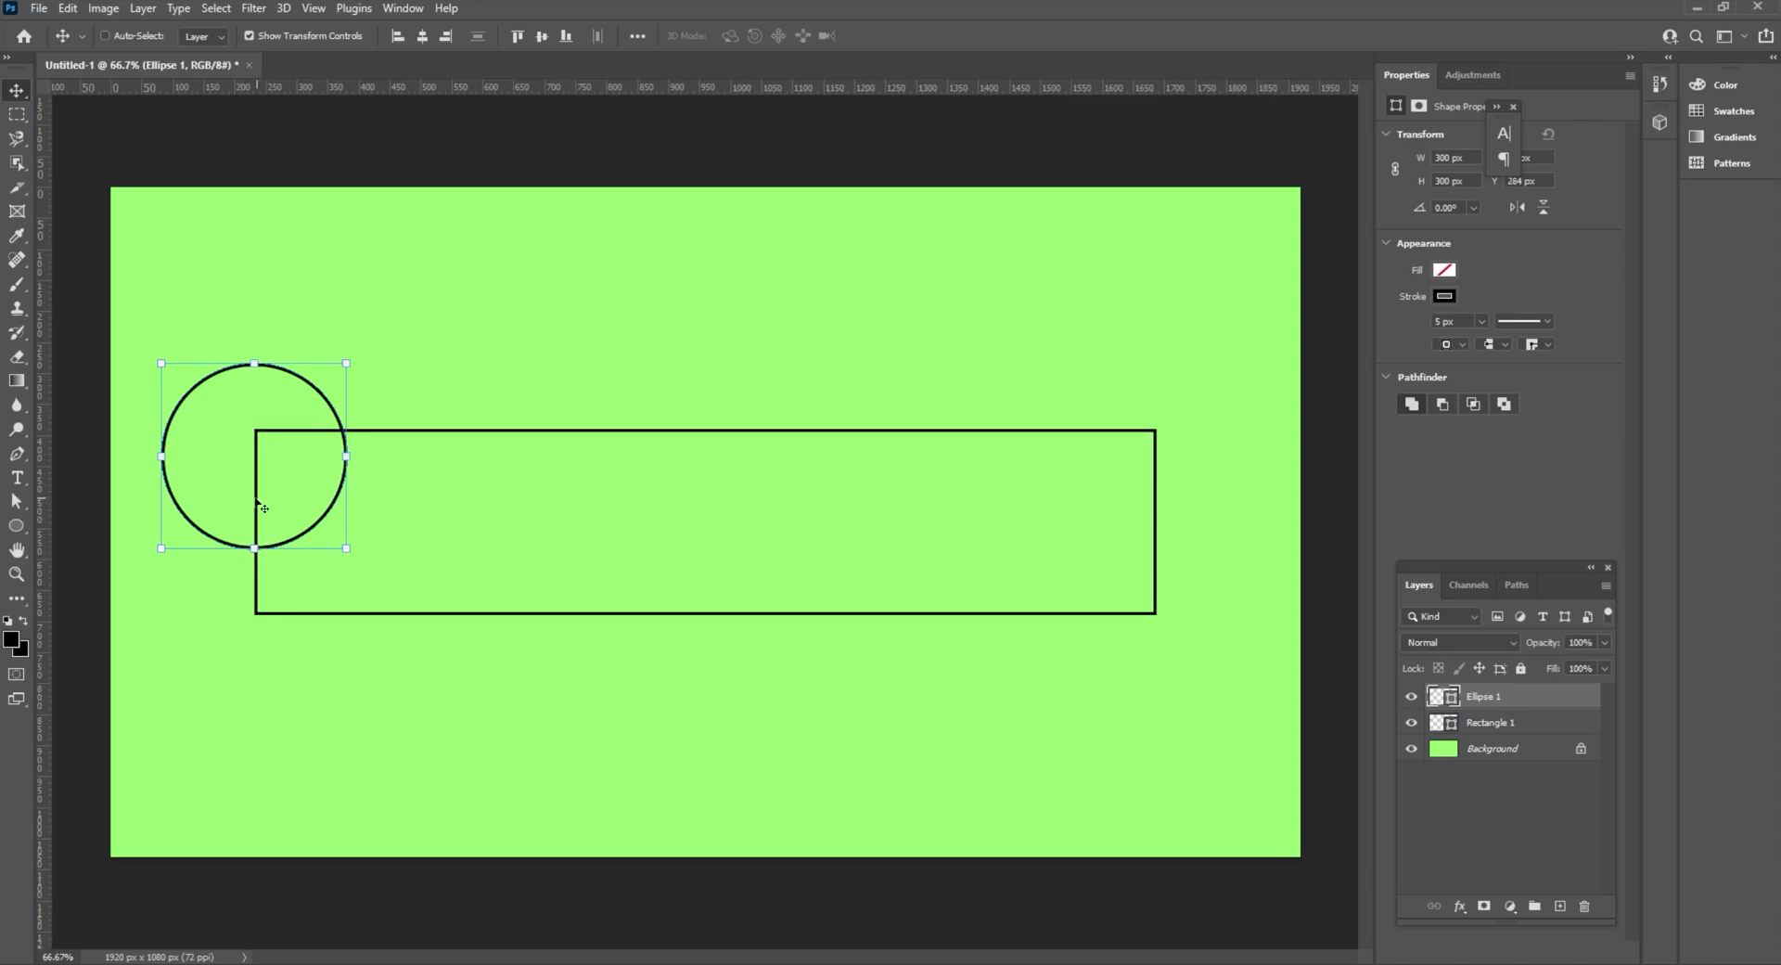
{"action": "left_click_drag", "start_coordinate": [259, 394], "coordinate": [263, 397]}
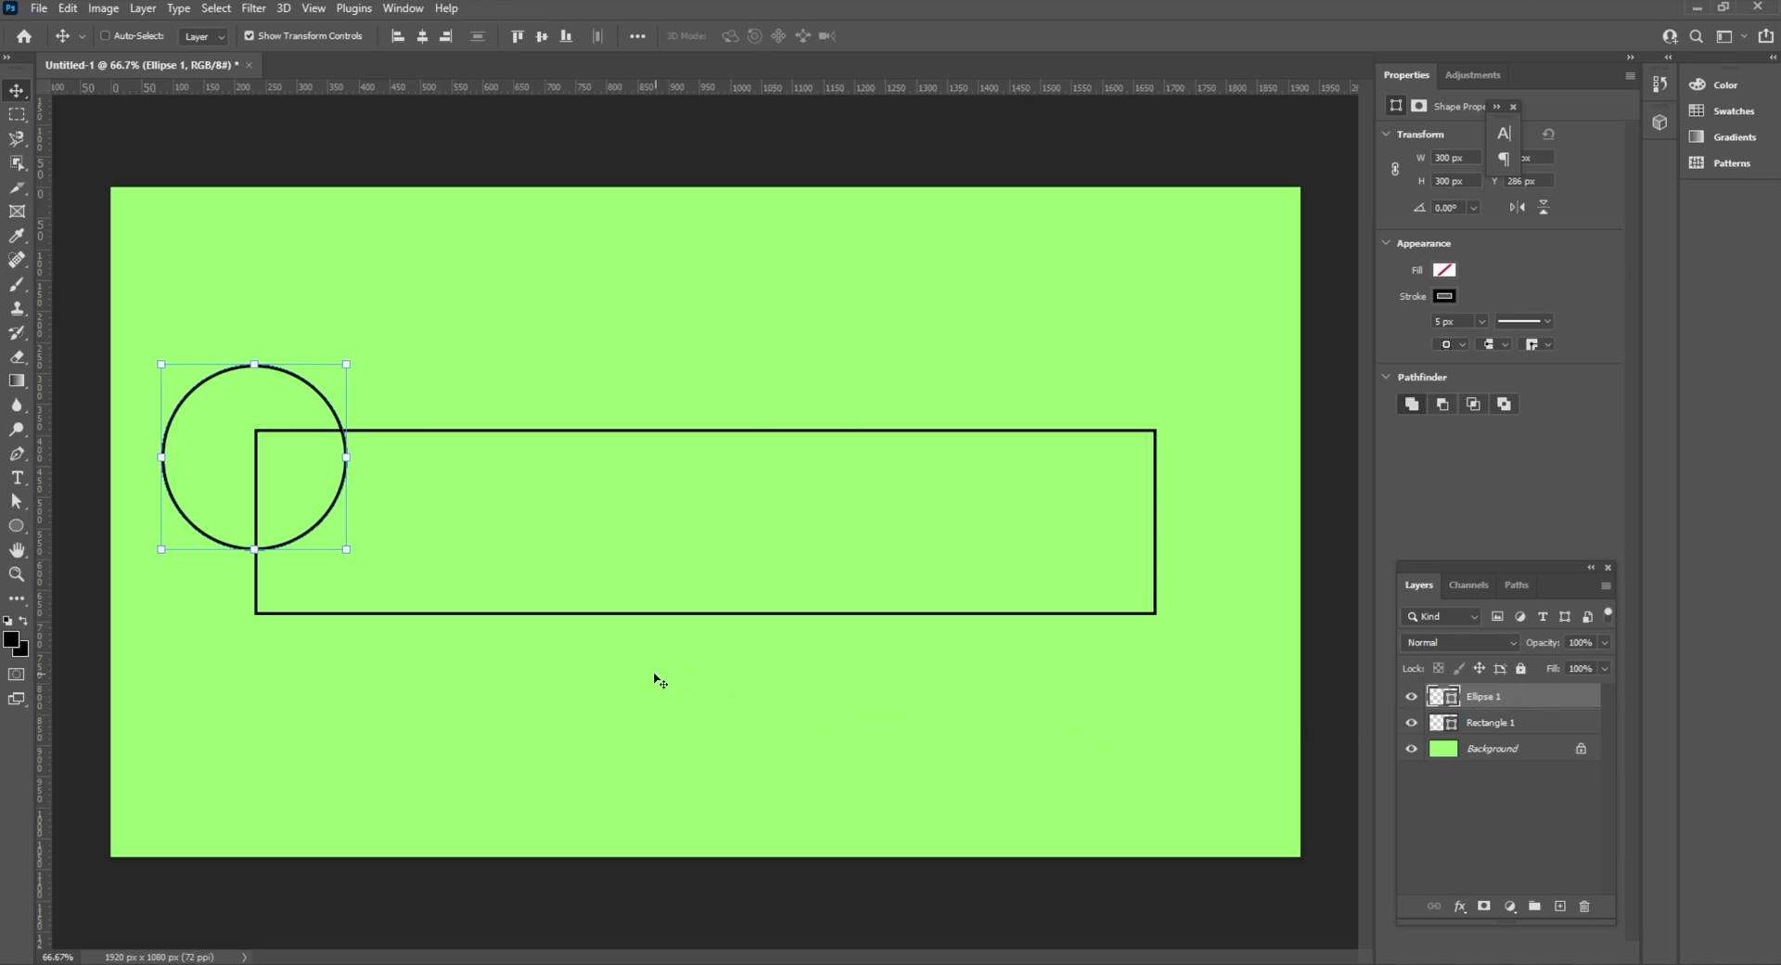
{"action": "key", "text": "ctrl"}
Duplicate the circle with Ctrl+J and place the copy just below, overlapping the original.
{"action": "key", "text": "ctrl+j"}
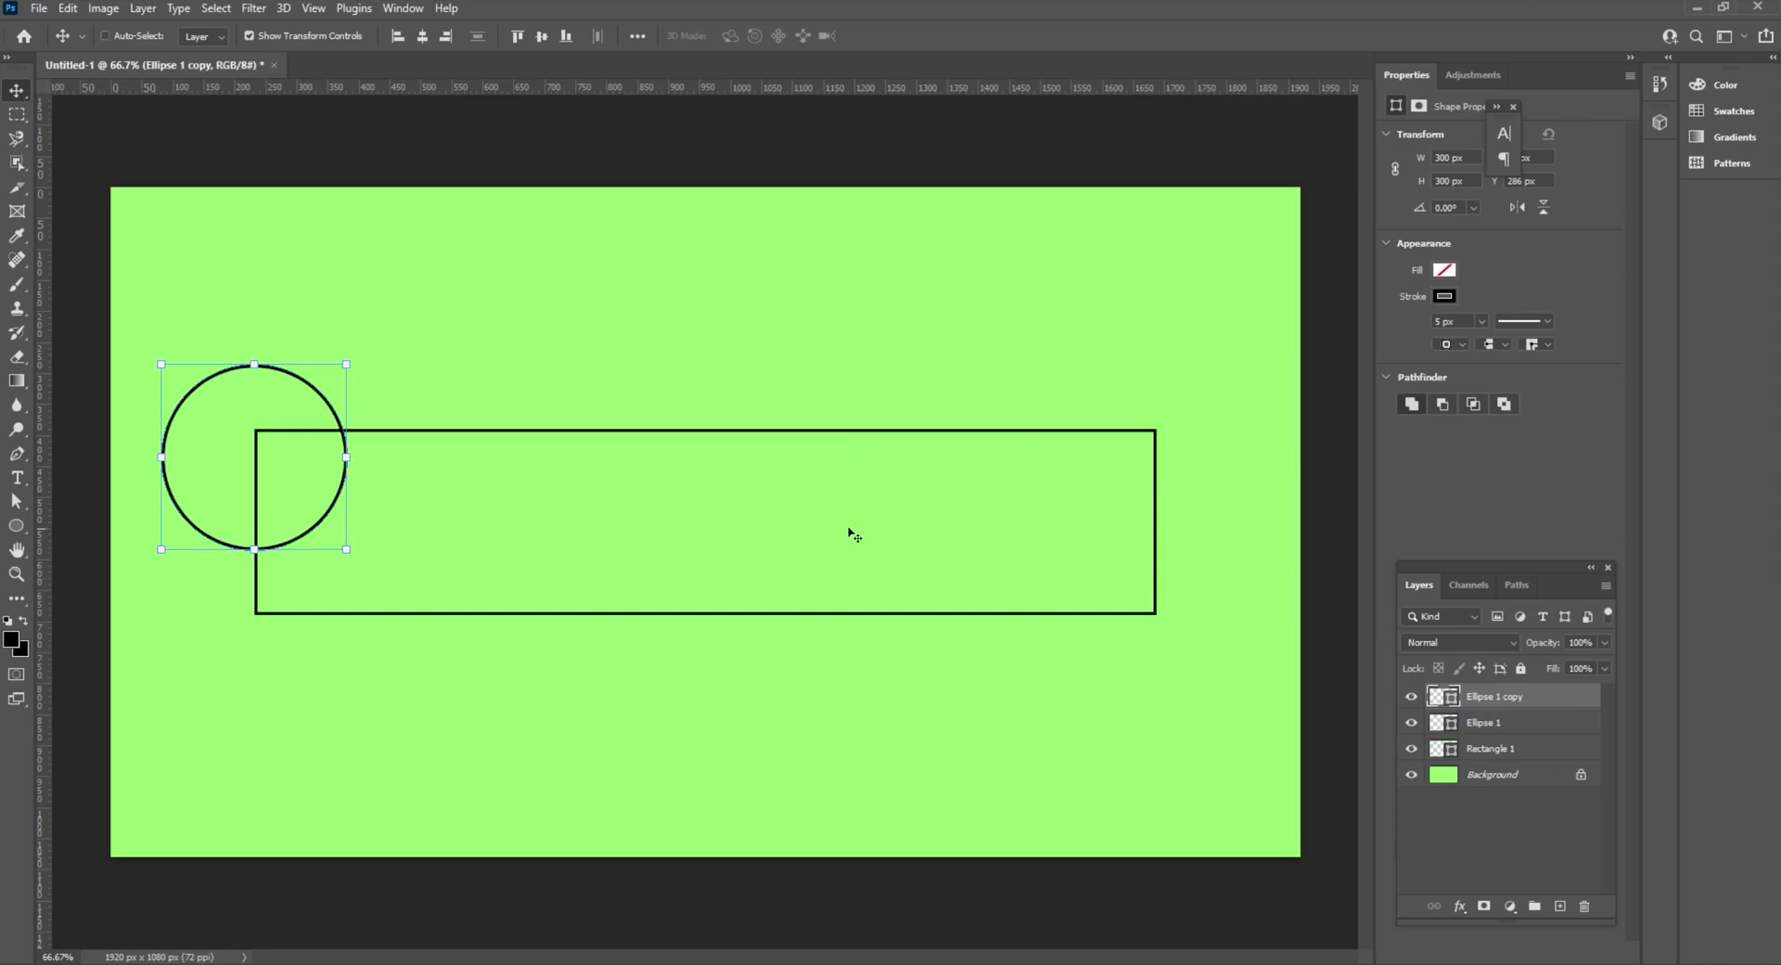
{"action": "left_click_drag", "start_coordinate": [243, 484], "coordinate": [244, 604]}
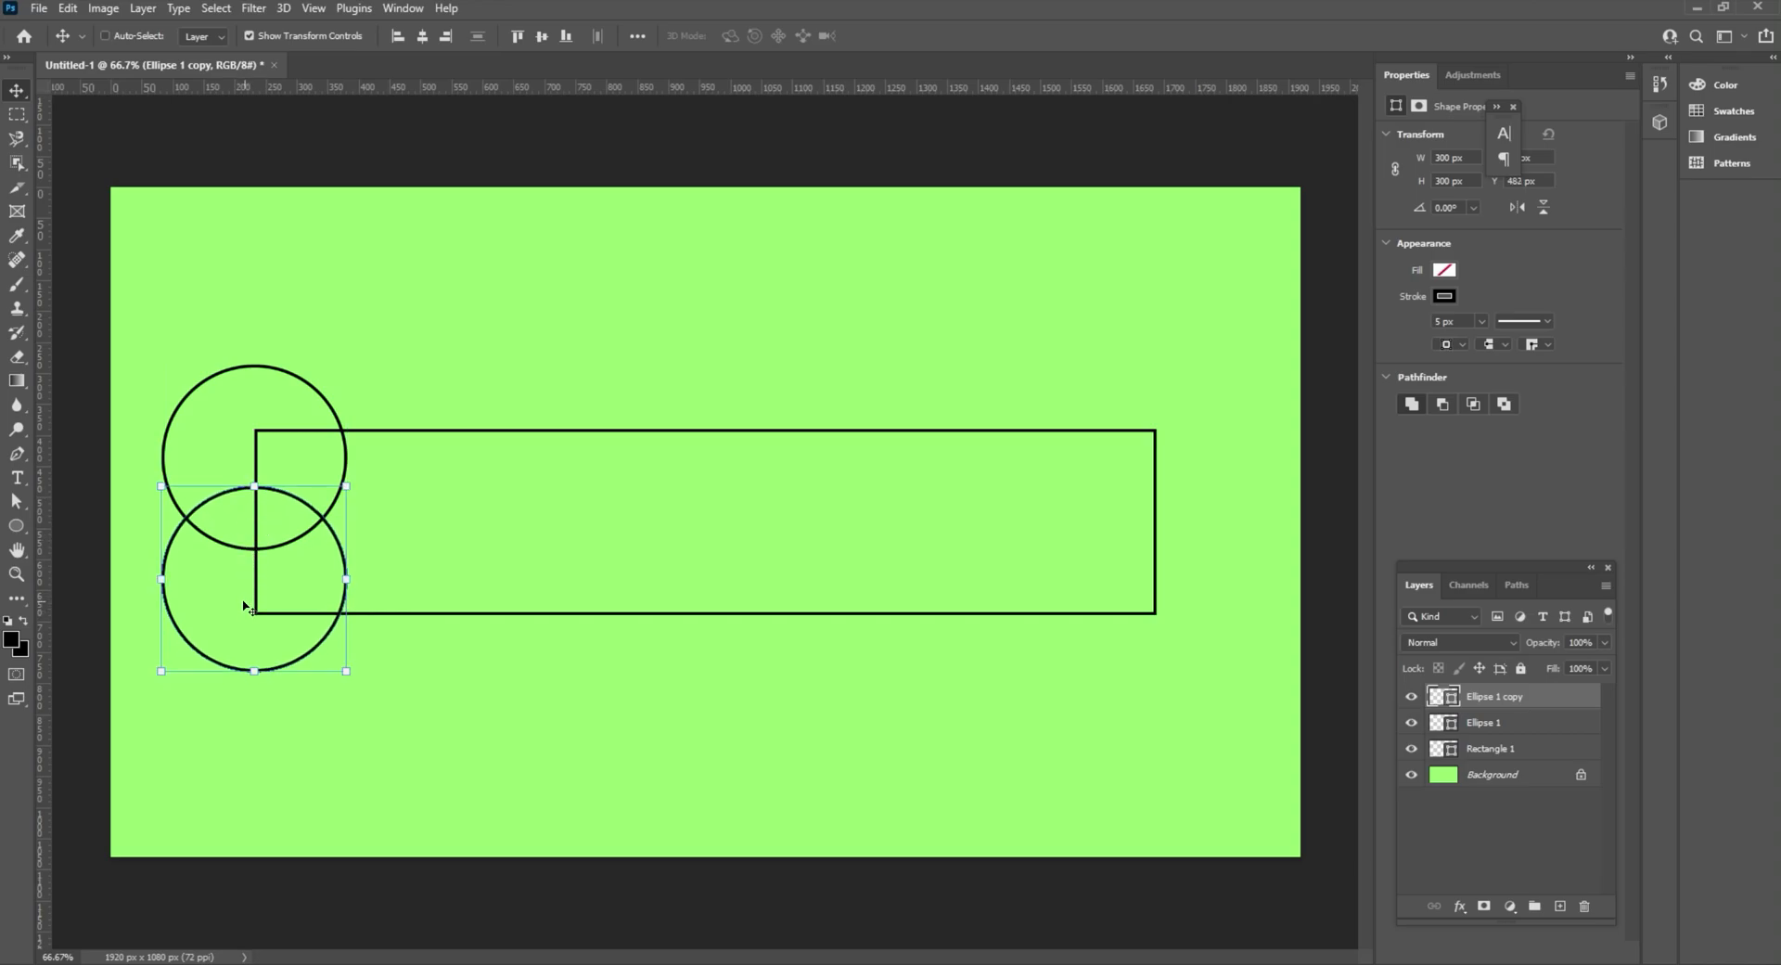
{"action": "left_click_drag", "start_coordinate": [238, 603], "coordinate": [241, 578]}
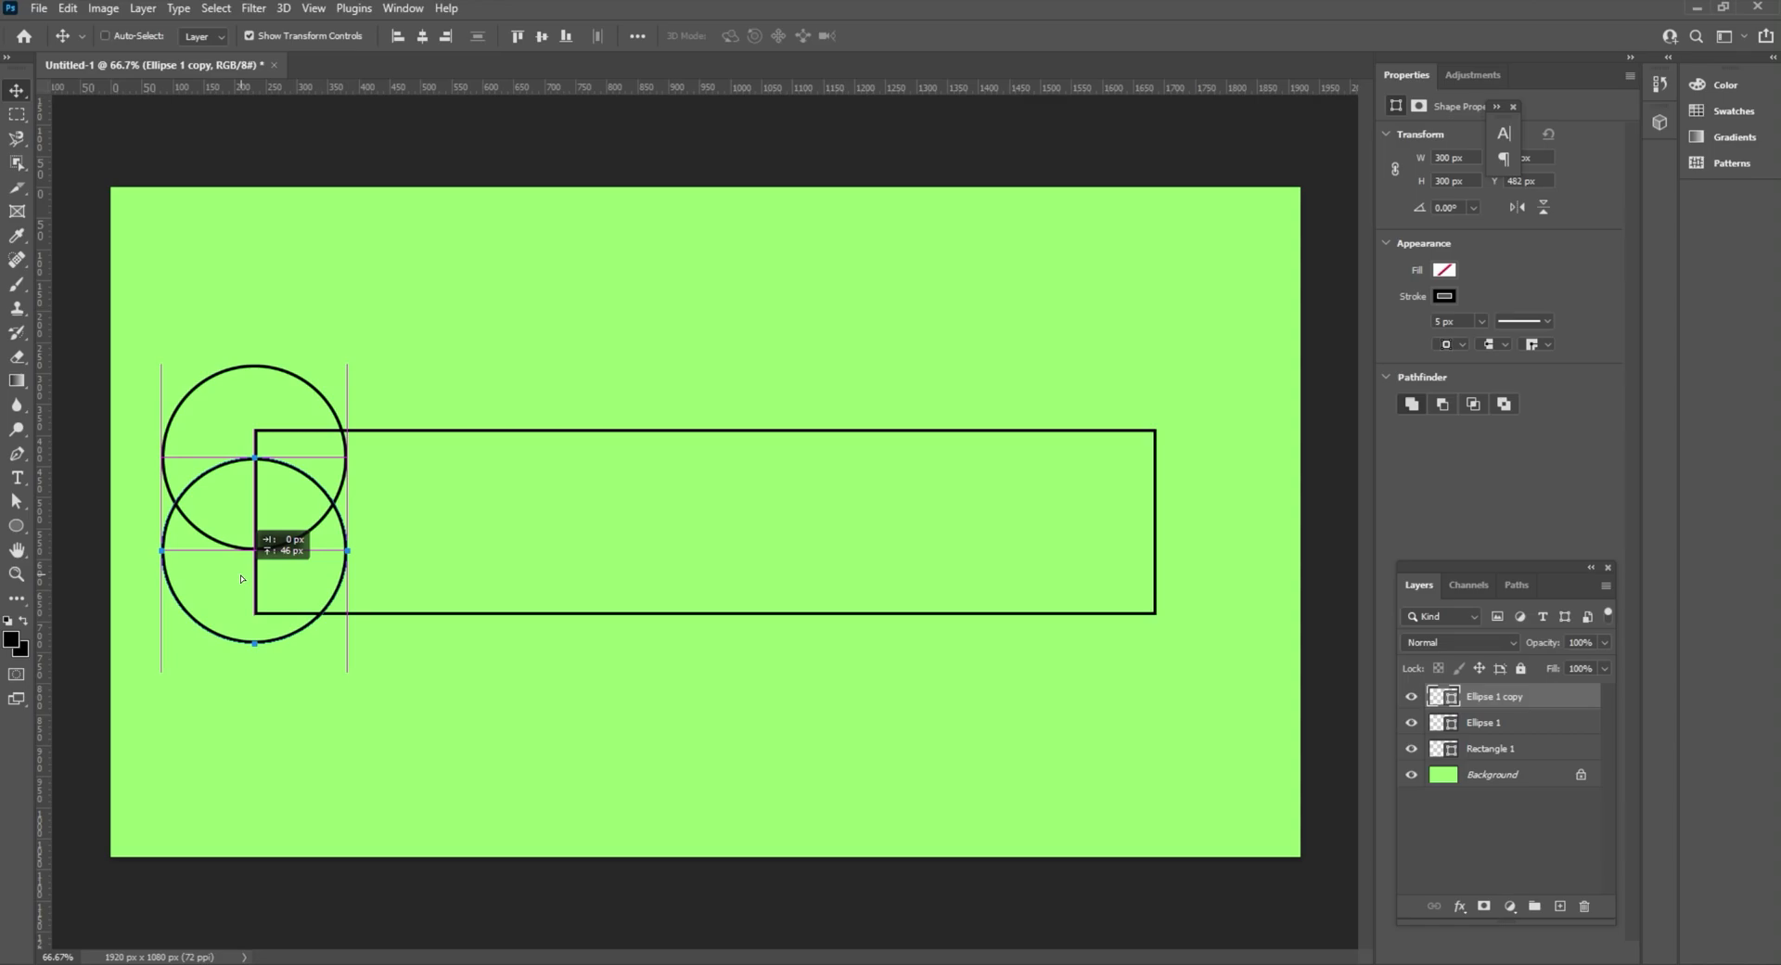
{"action": "left_click_drag", "start_coordinate": [241, 578], "coordinate": [241, 577]}
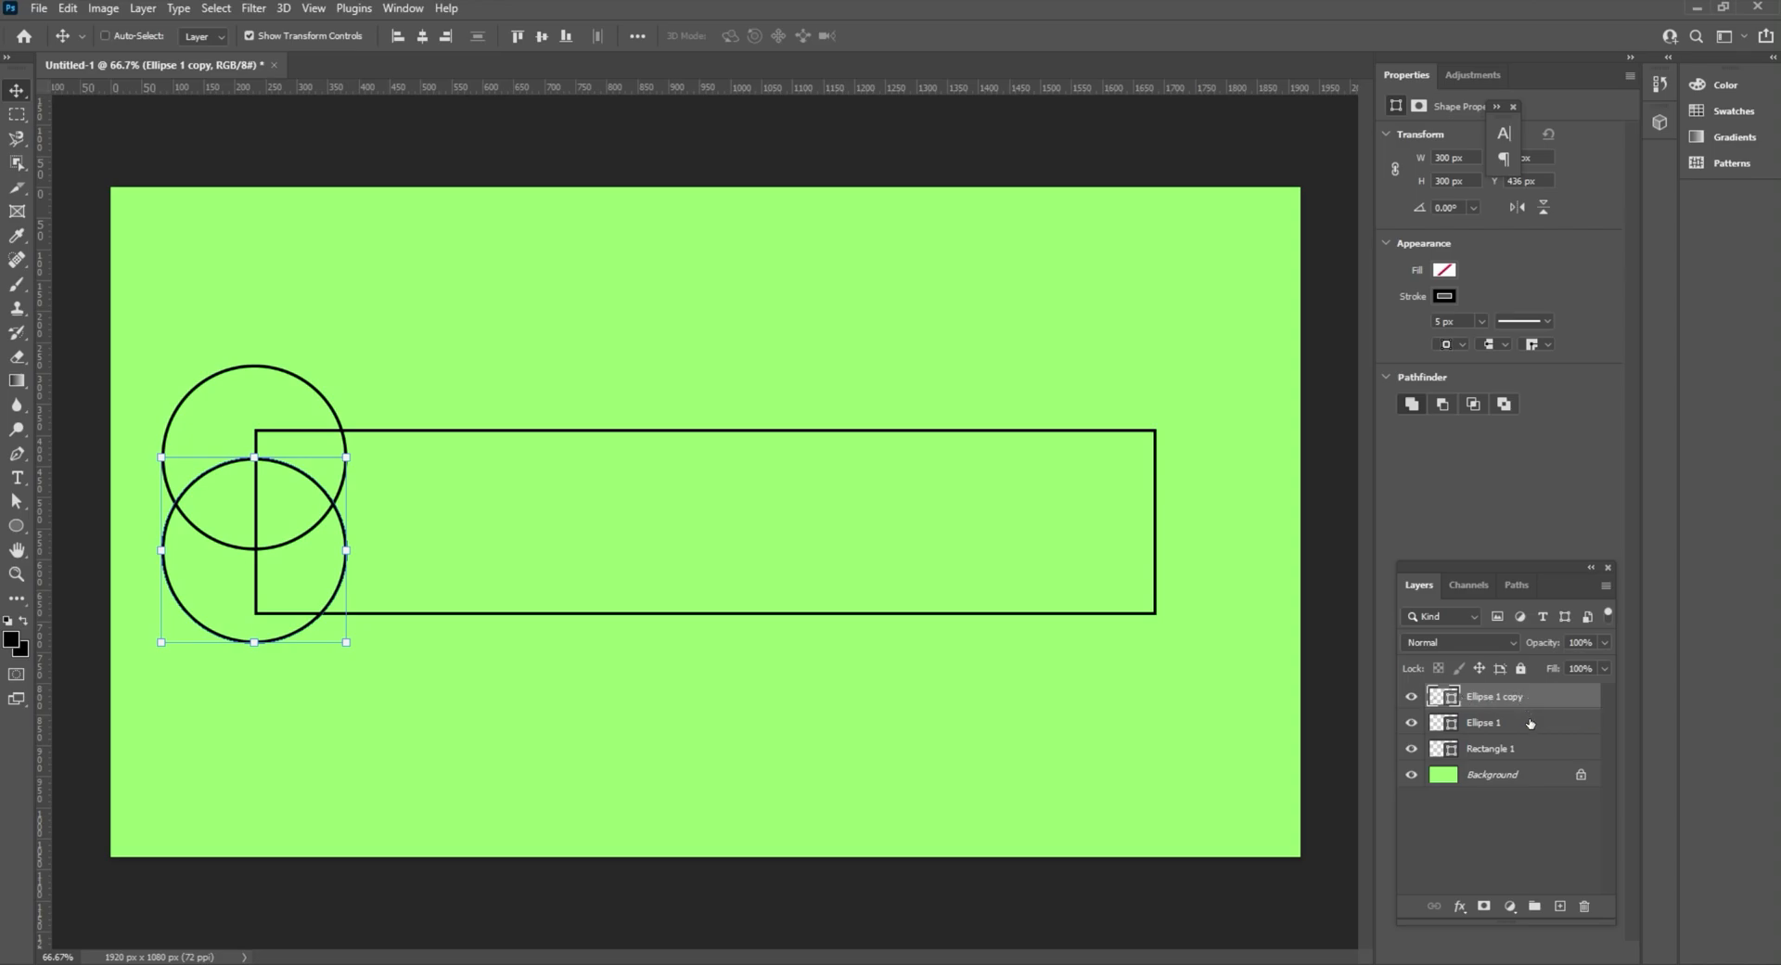
Select Ellipse 1 along with its copy and drag both down over the rectangle's left end.
{"action": "left_click", "coordinate": [1530, 722], "text": "shift"}
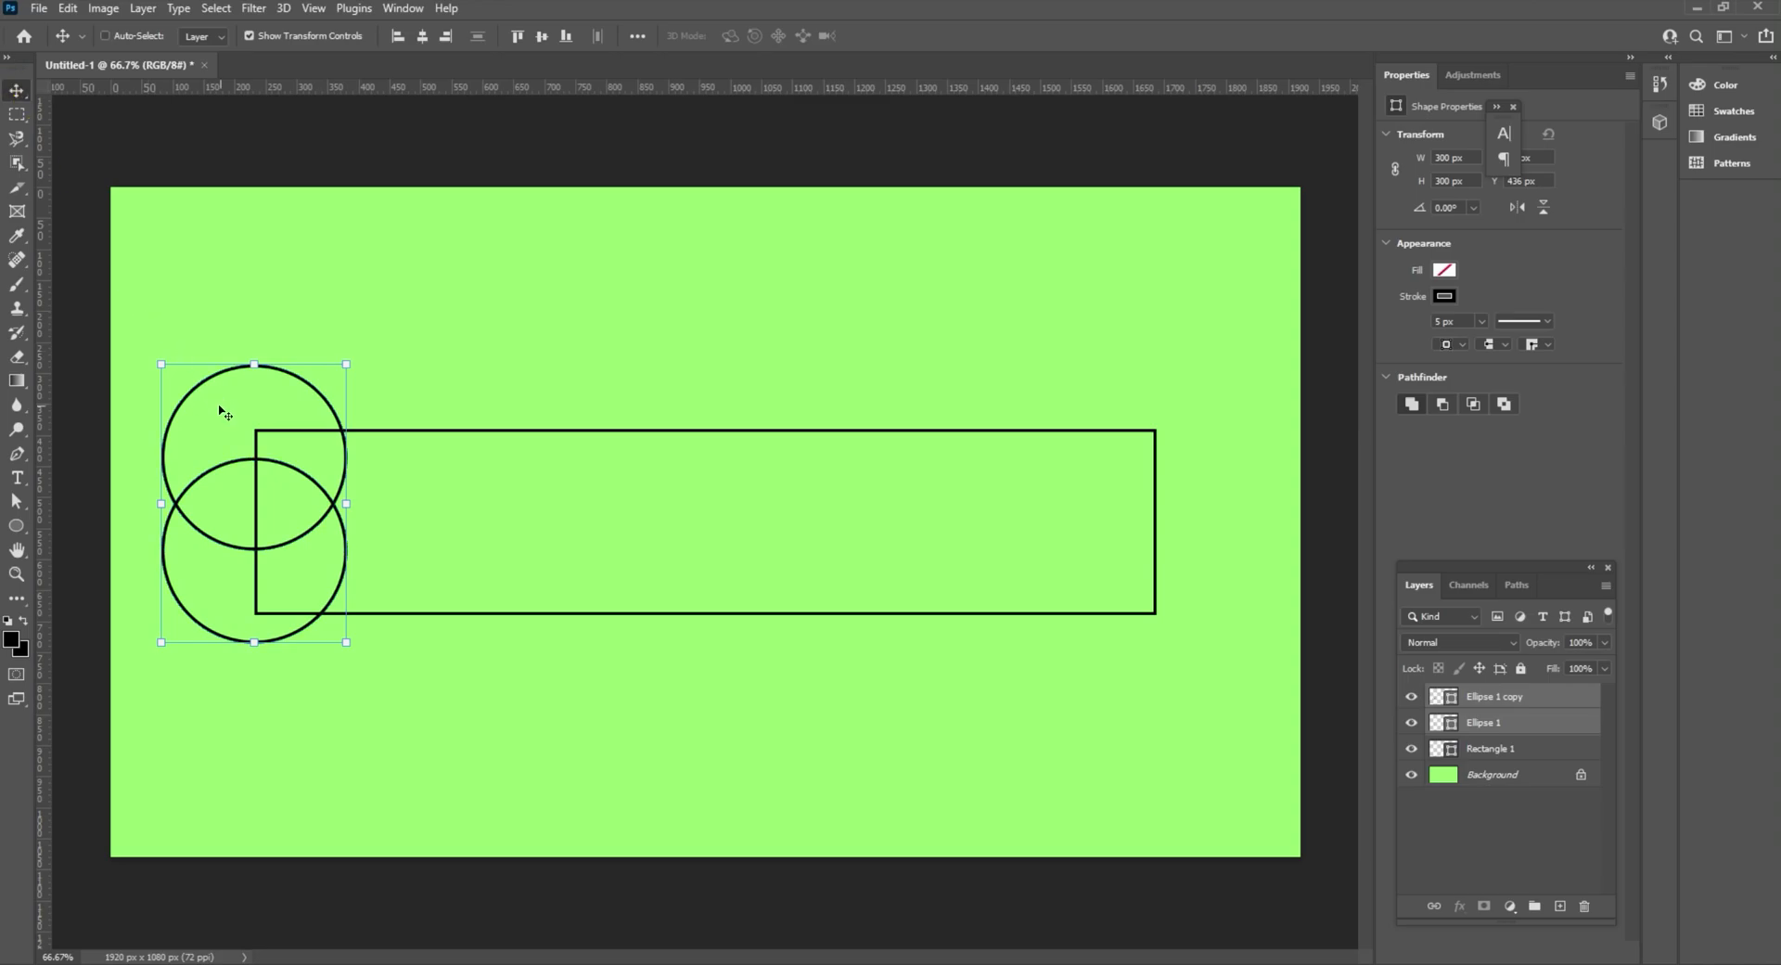
{"action": "left_click_drag", "start_coordinate": [222, 413], "coordinate": [216, 425]}
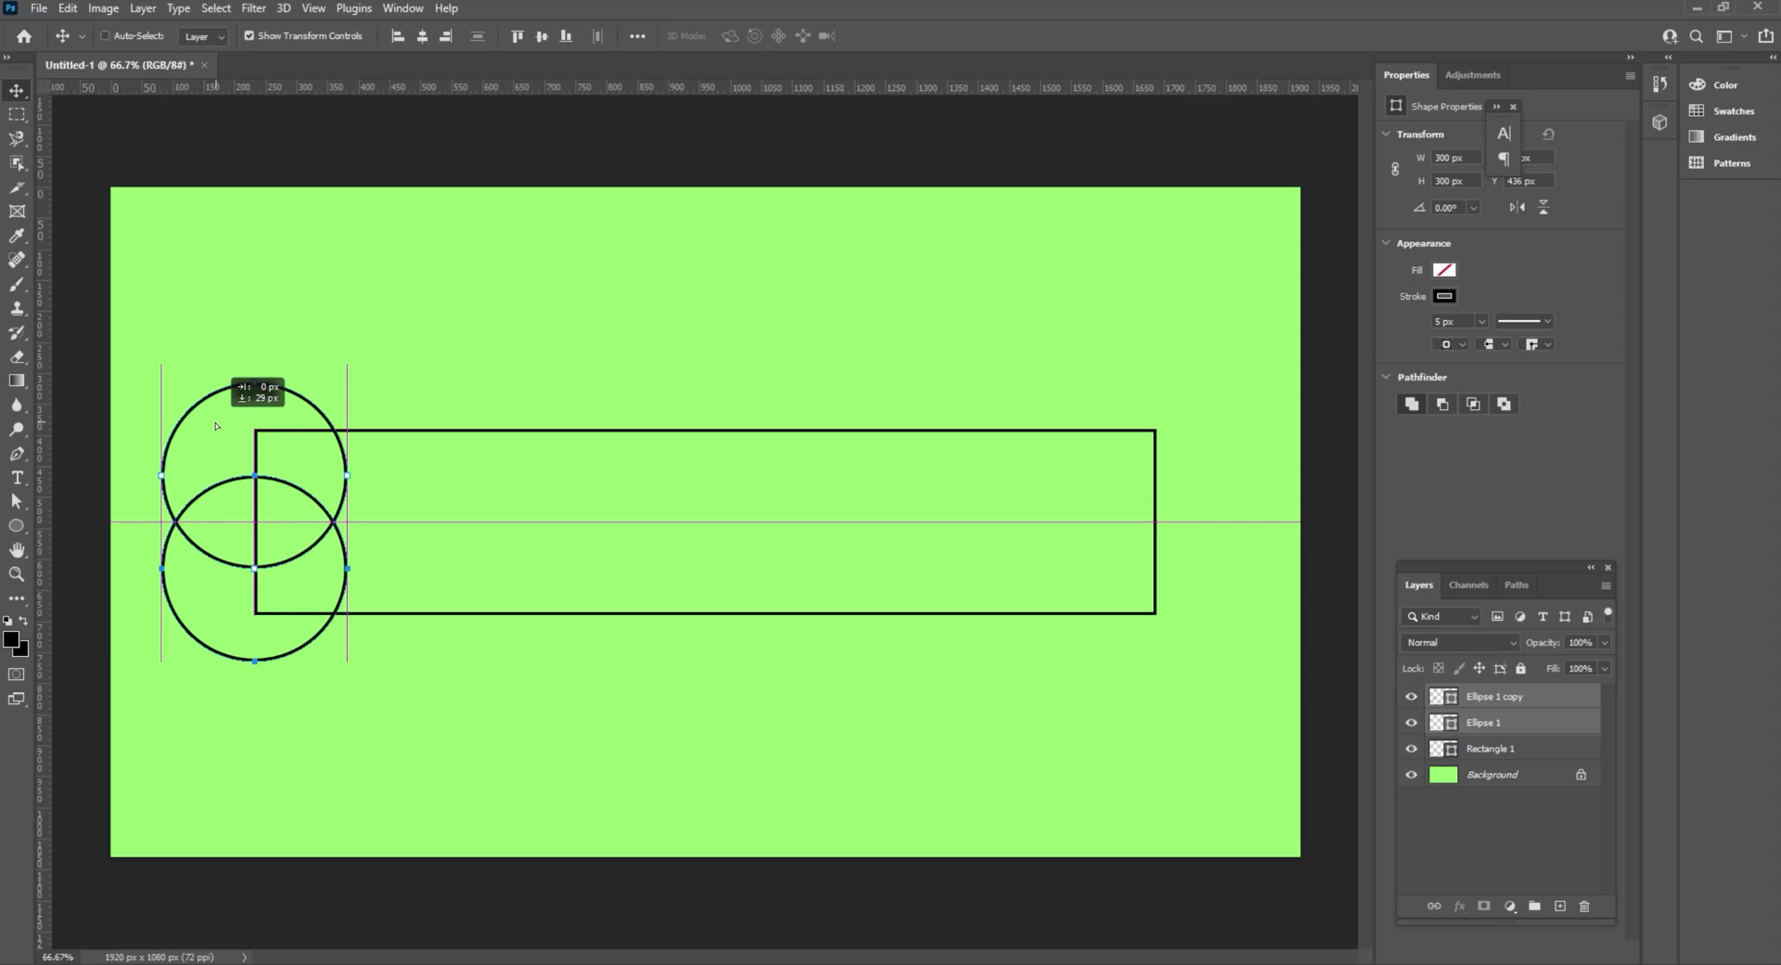
{"action": "left_click_drag", "start_coordinate": [216, 425], "coordinate": [217, 419]}
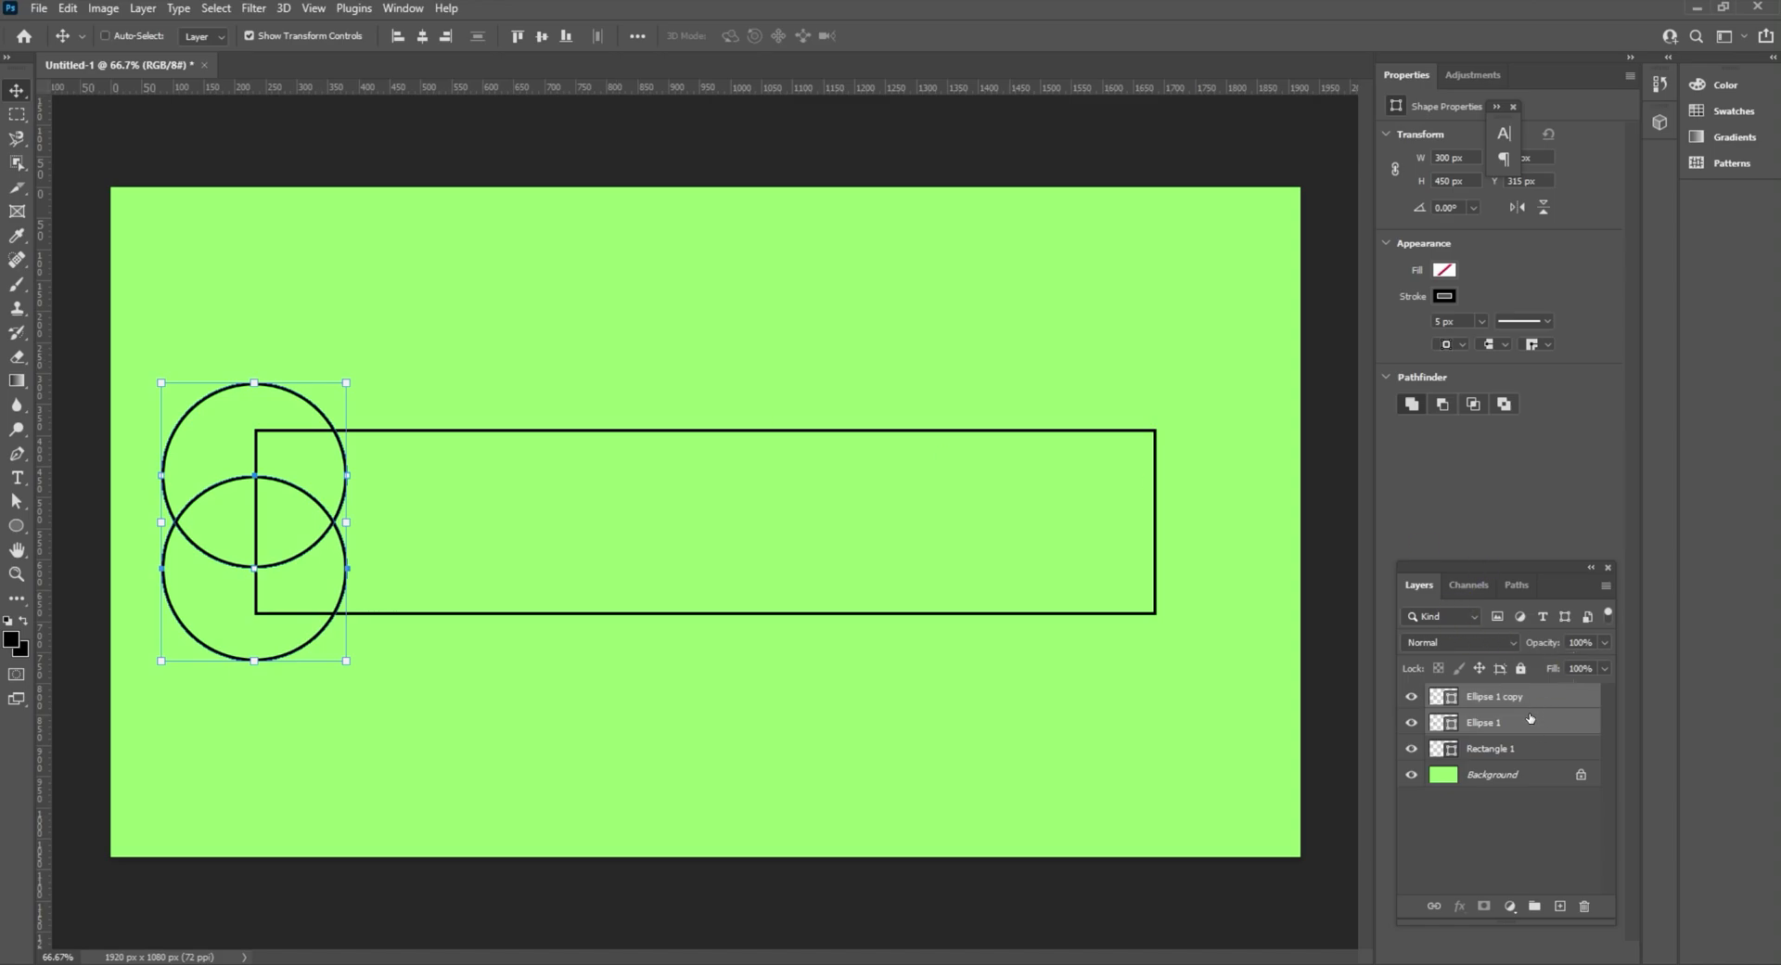
Duplicate both circles with Ctrl+J and drag the copies to the rectangle's right end.
{"action": "key", "text": "ctrl"}
{"action": "key", "text": "ctrl+j"}
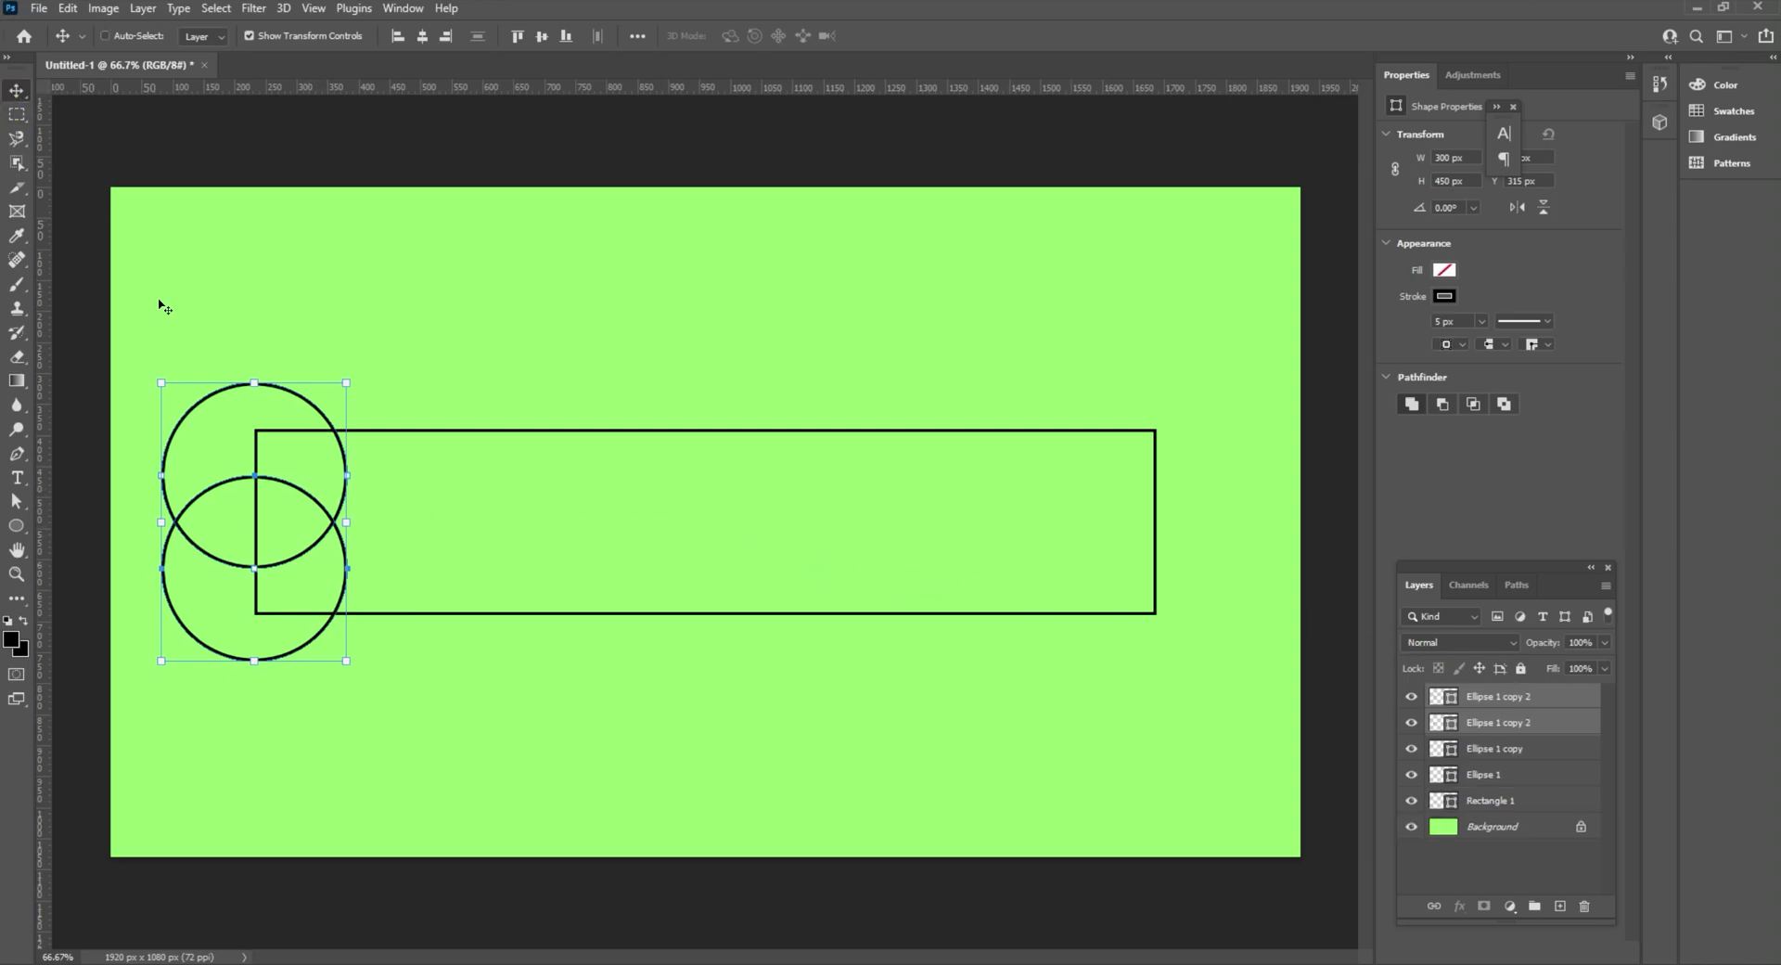
{"action": "left_click_drag", "start_coordinate": [378, 486], "coordinate": [1190, 472]}
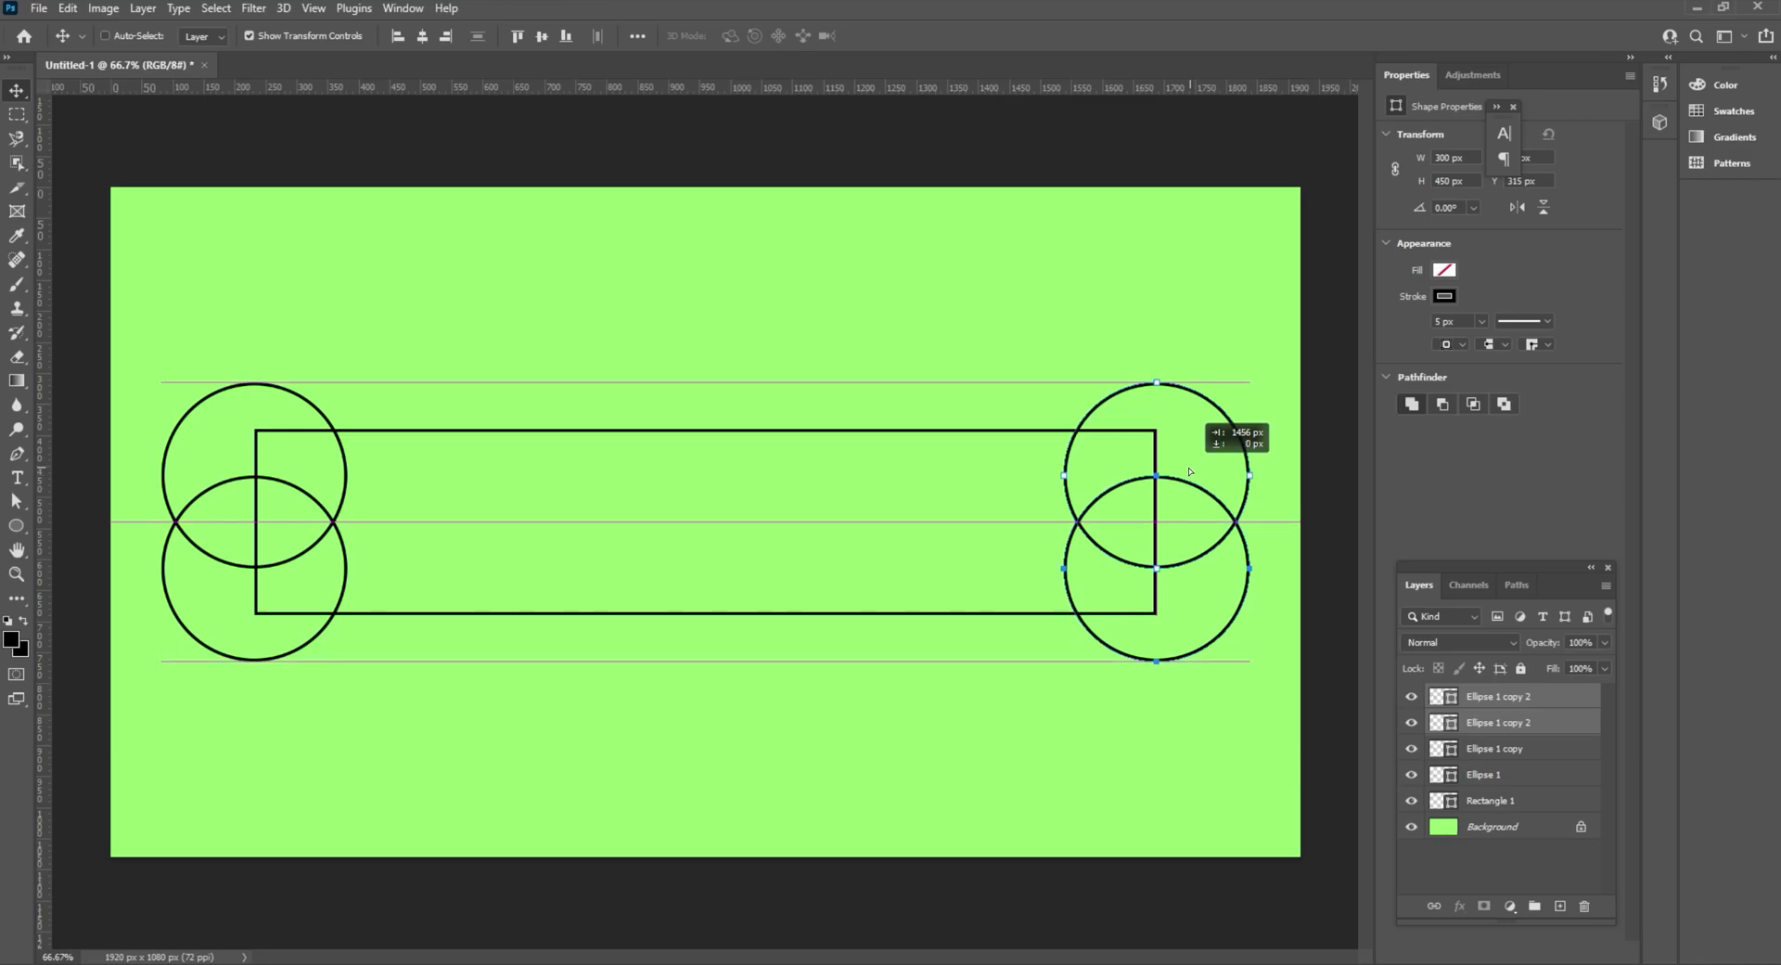
{"action": "left_click_drag", "start_coordinate": [1190, 471], "coordinate": [1191, 472]}
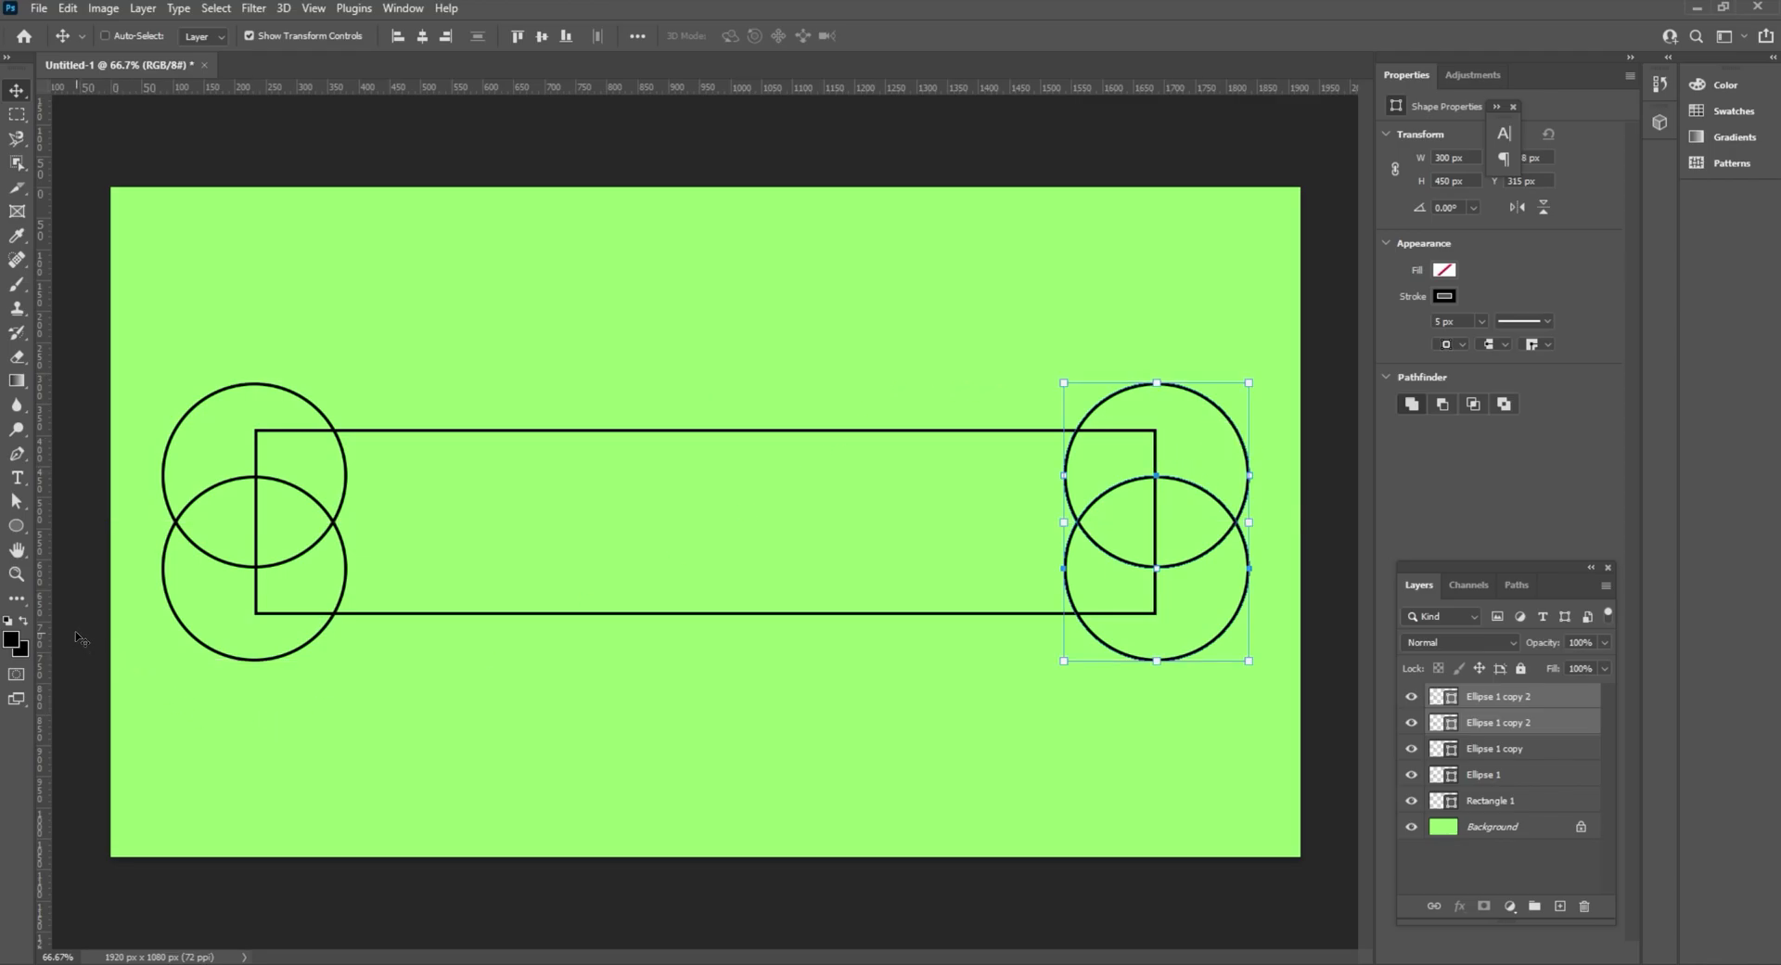
{"action": "left_click", "coordinate": [17, 501]}
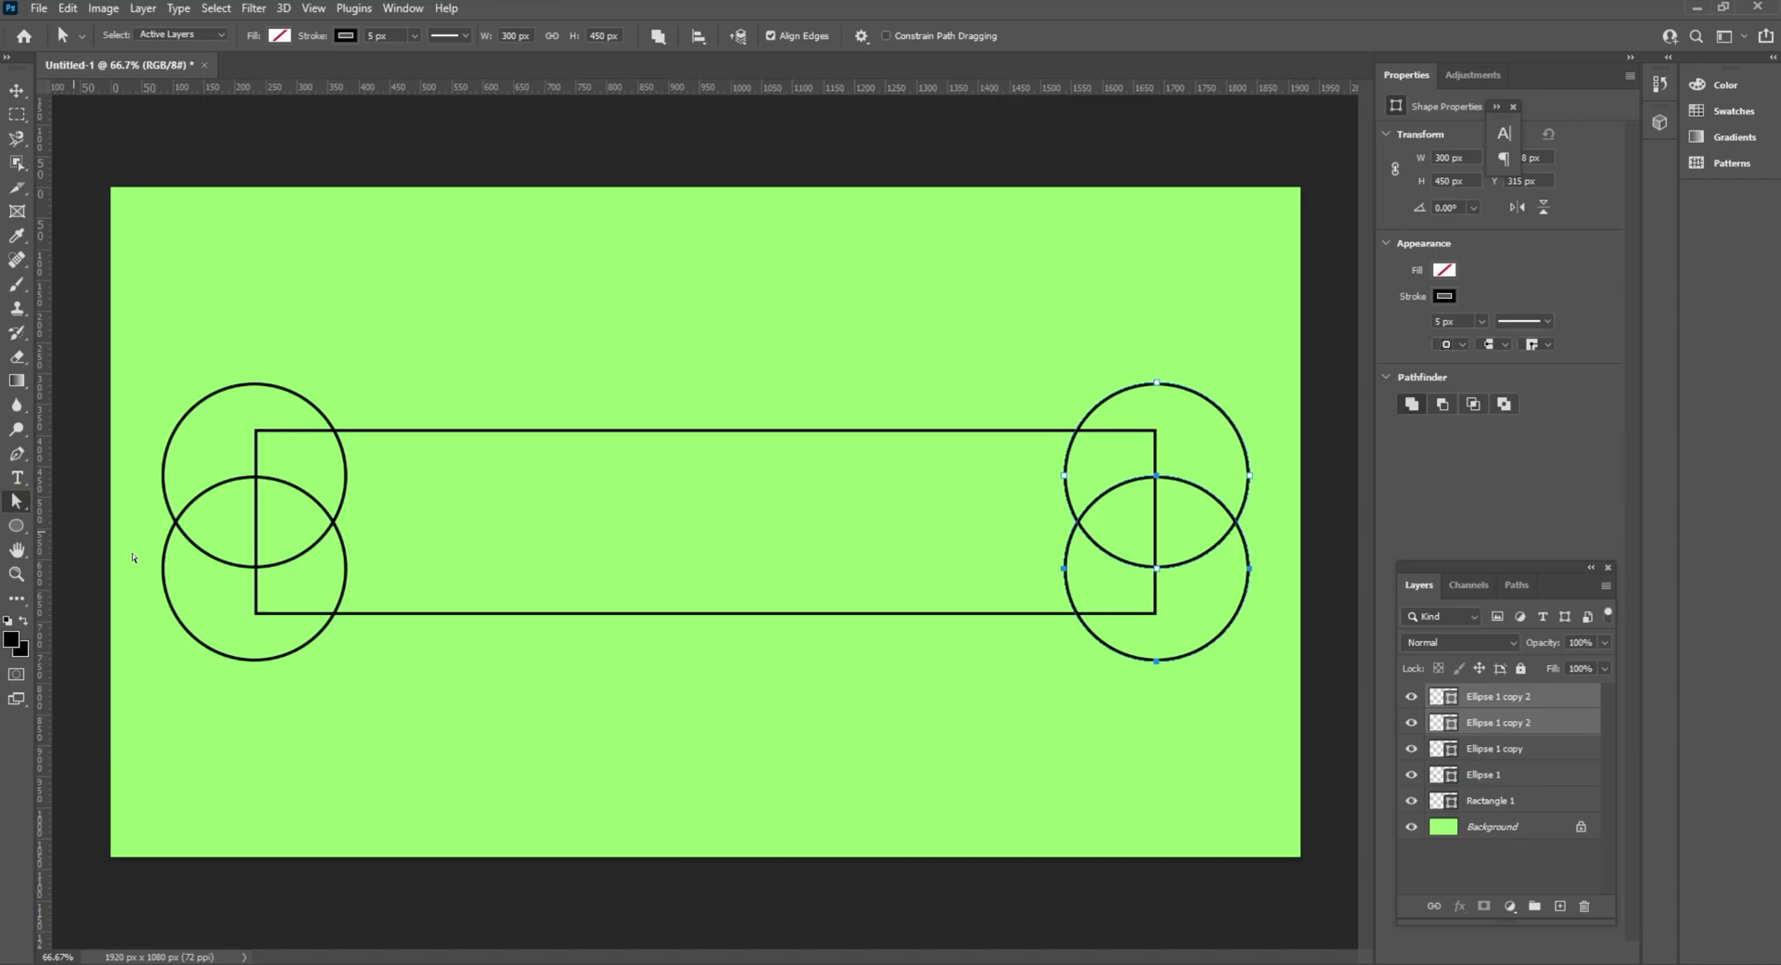
Select the rectangle and four circle layers and merge them into one bone outline on Ellipse 1 copy 2.
{"action": "left_click", "coordinate": [237, 579]}
{"action": "left_click", "coordinate": [1525, 693]}
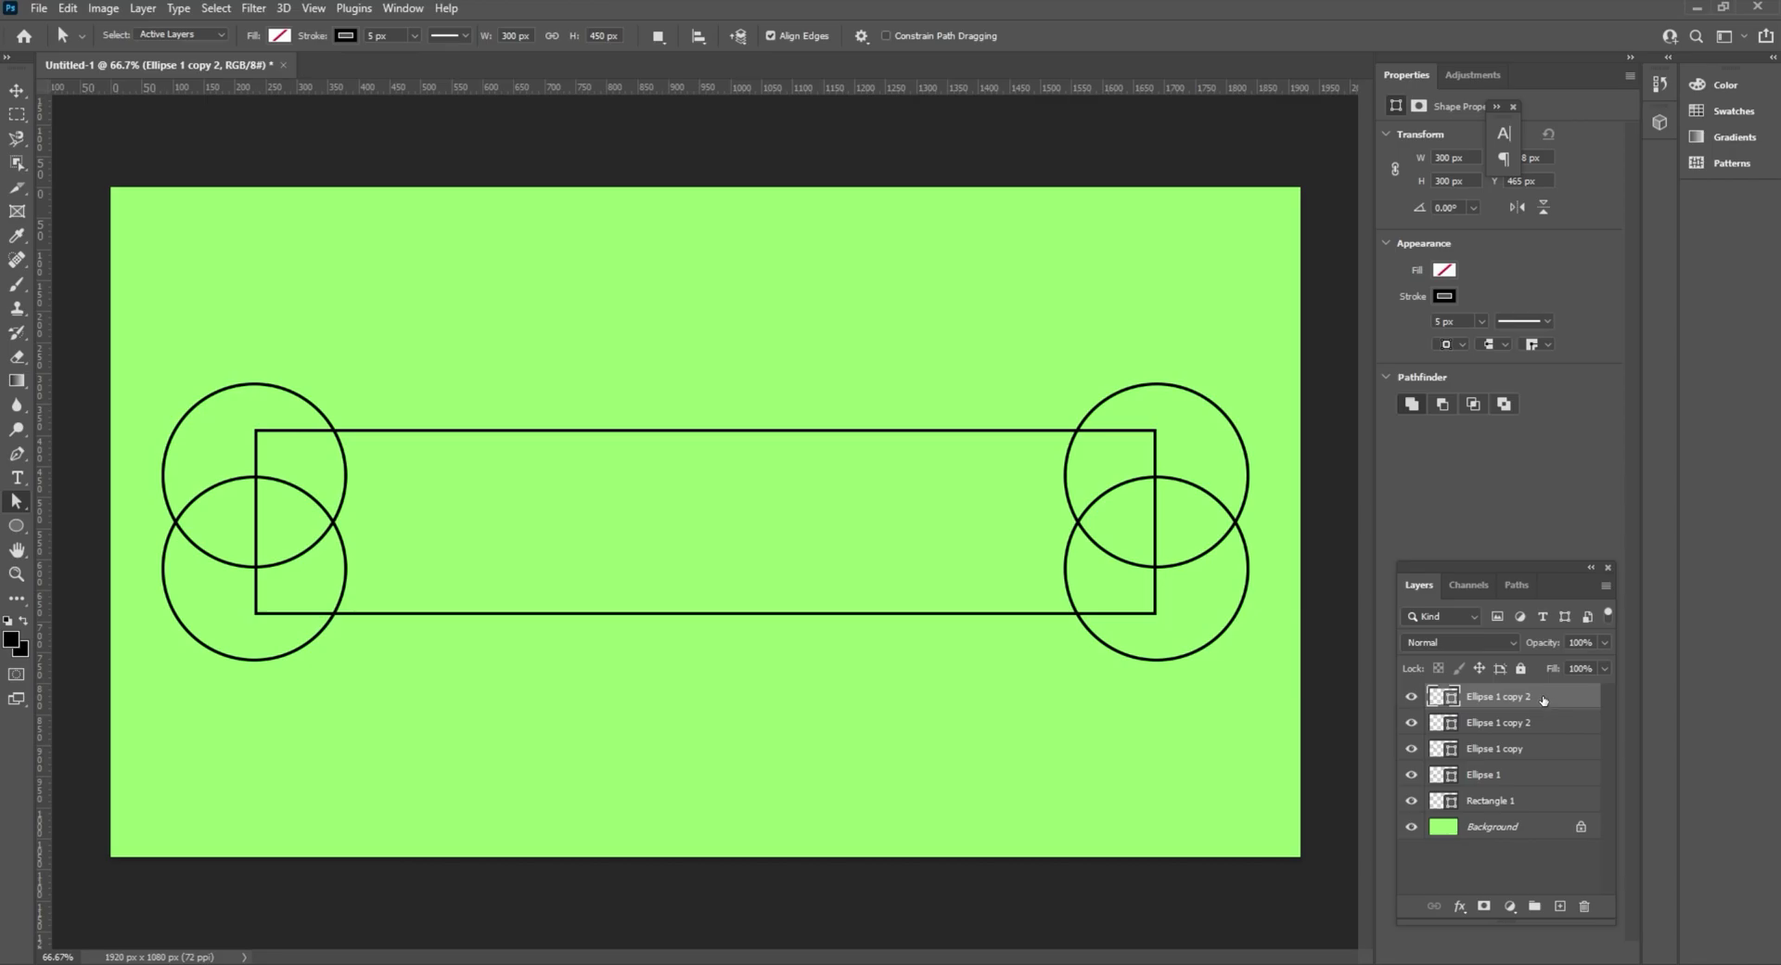
{"action": "left_click", "coordinate": [1541, 804], "text": "shift"}
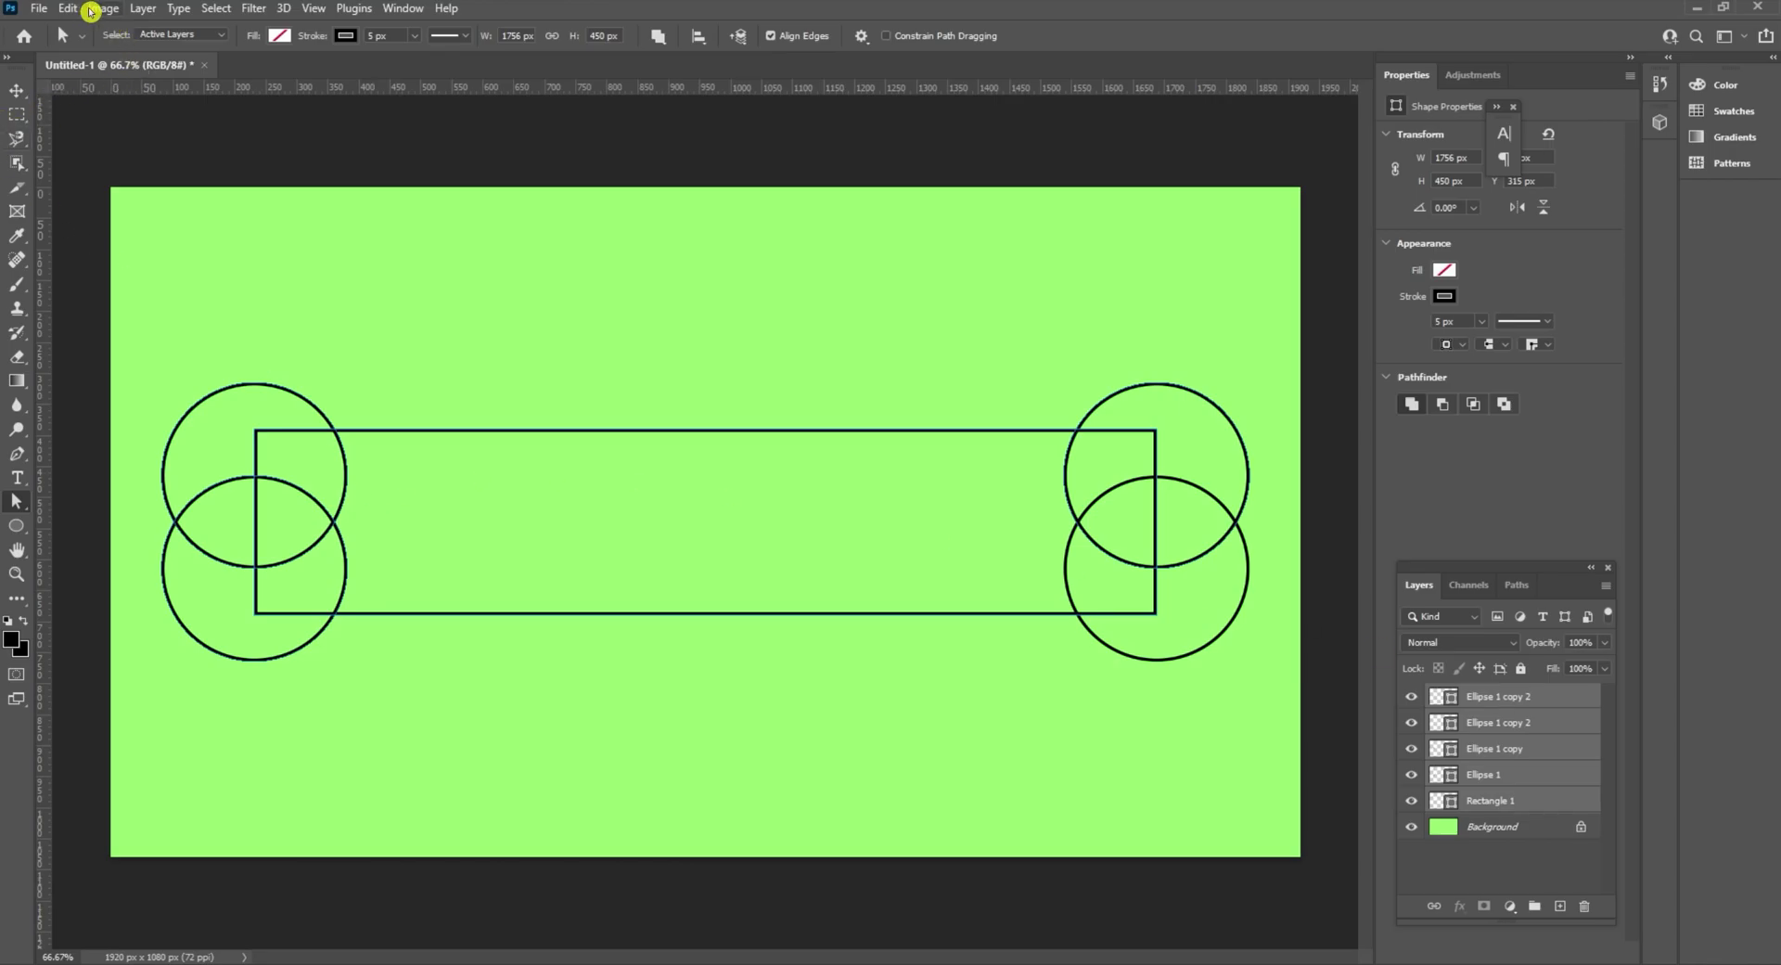
{"action": "left_click", "coordinate": [143, 8]}
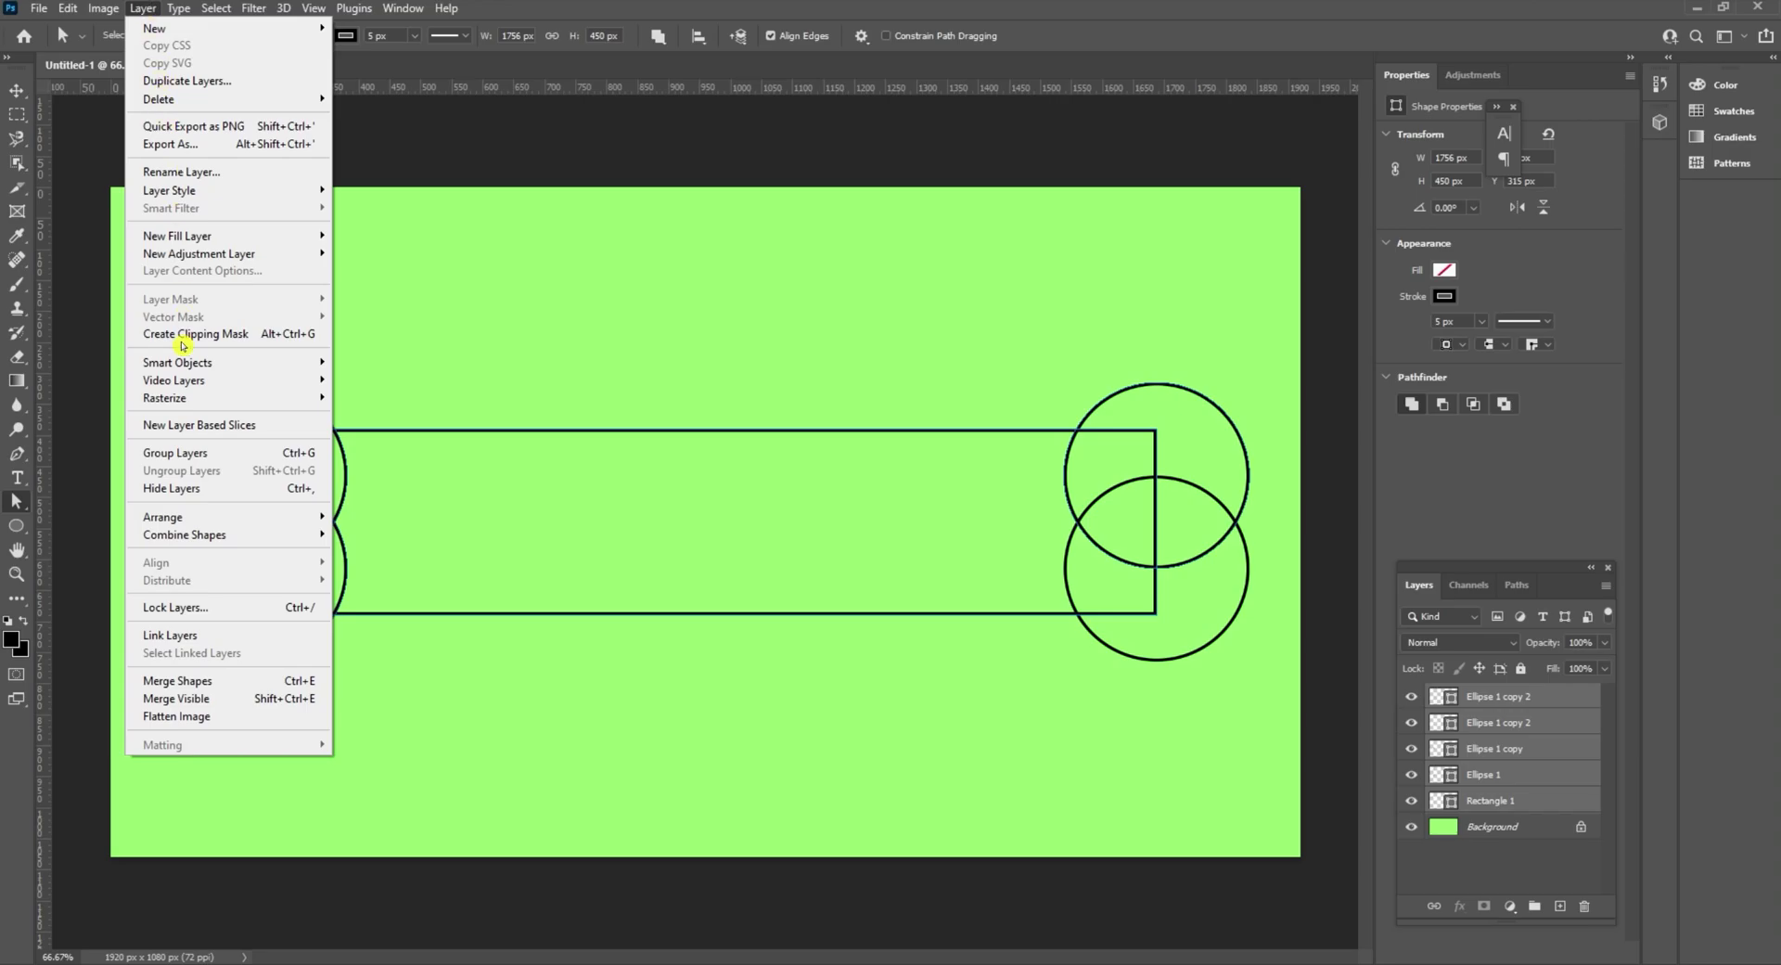
{"action": "left_click", "coordinate": [203, 683]}
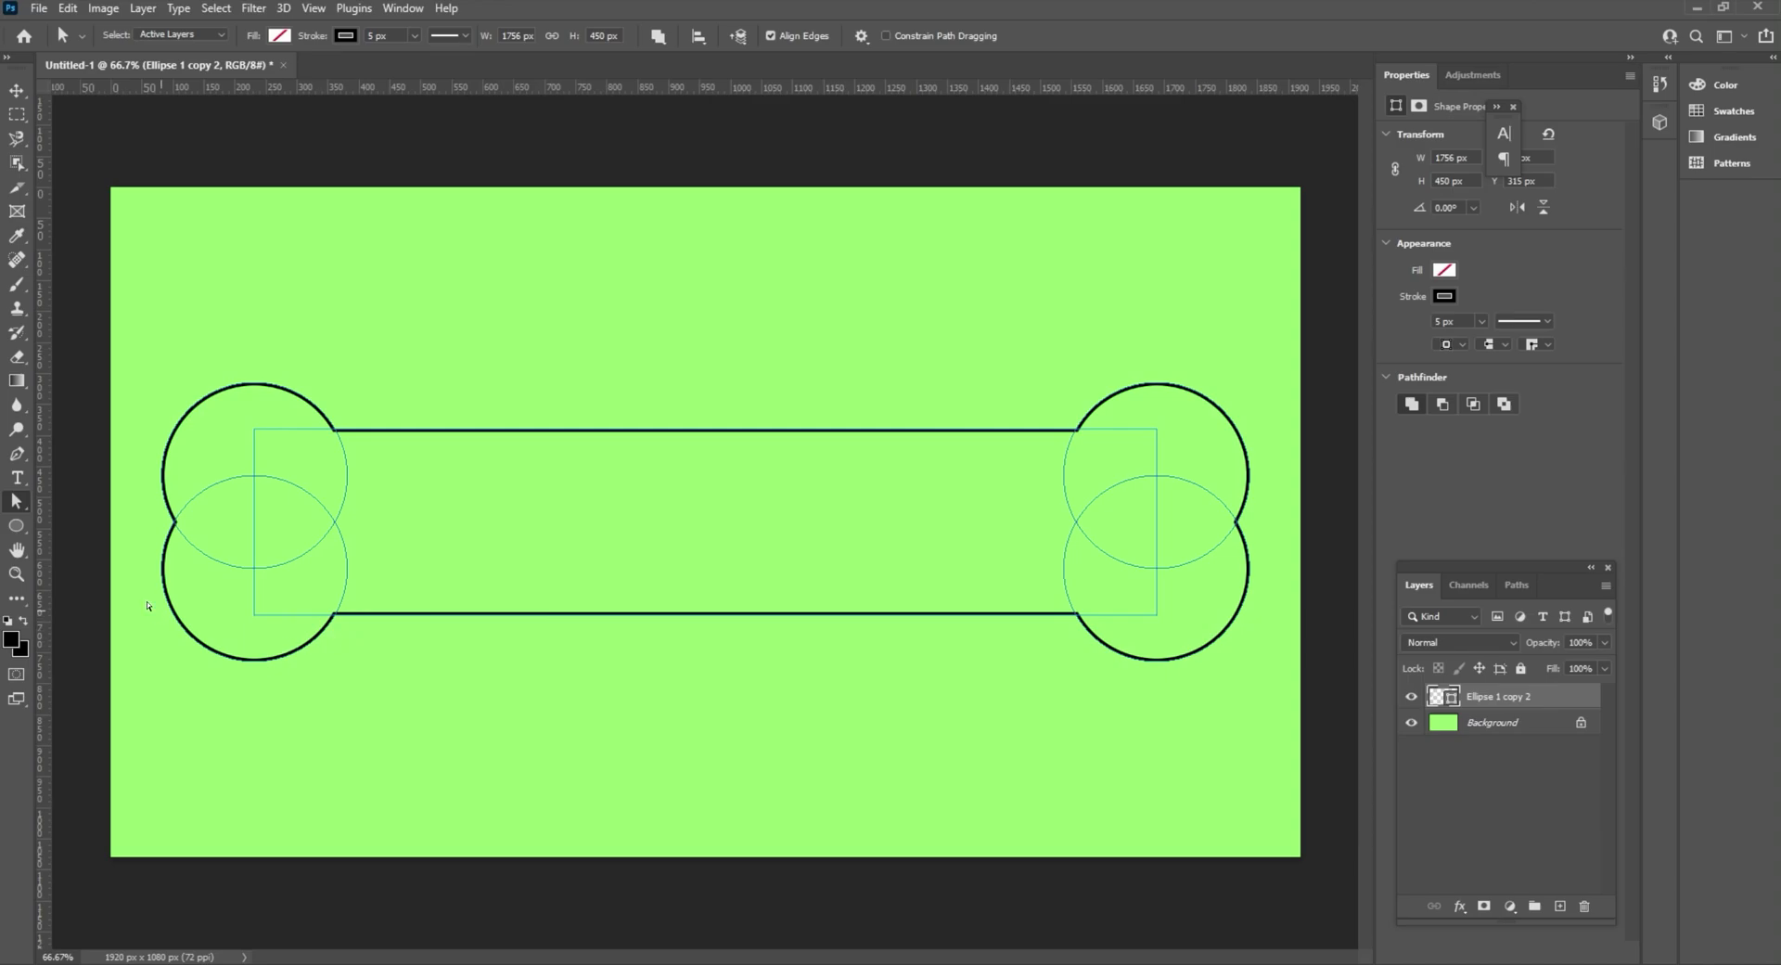
Deselect the bone's paths, align it to the canvas top, then to vertical and horizontal centers.
{"action": "left_click", "coordinate": [12, 509]}
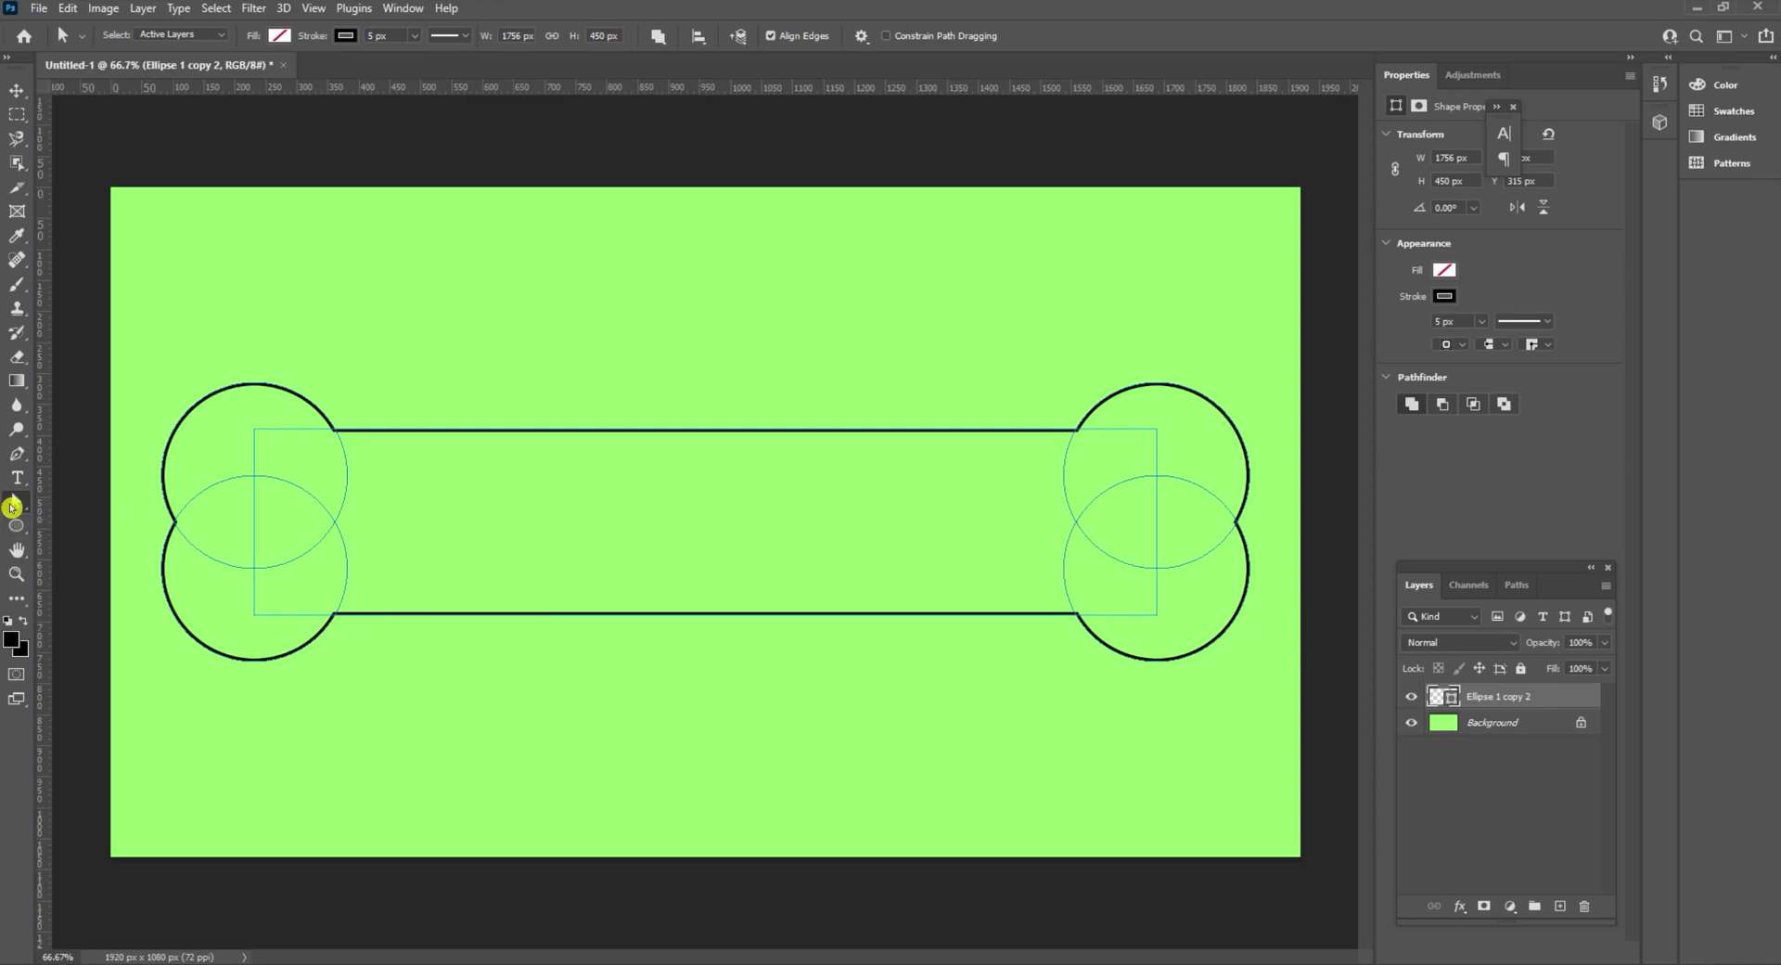
{"action": "left_click", "coordinate": [86, 480]}
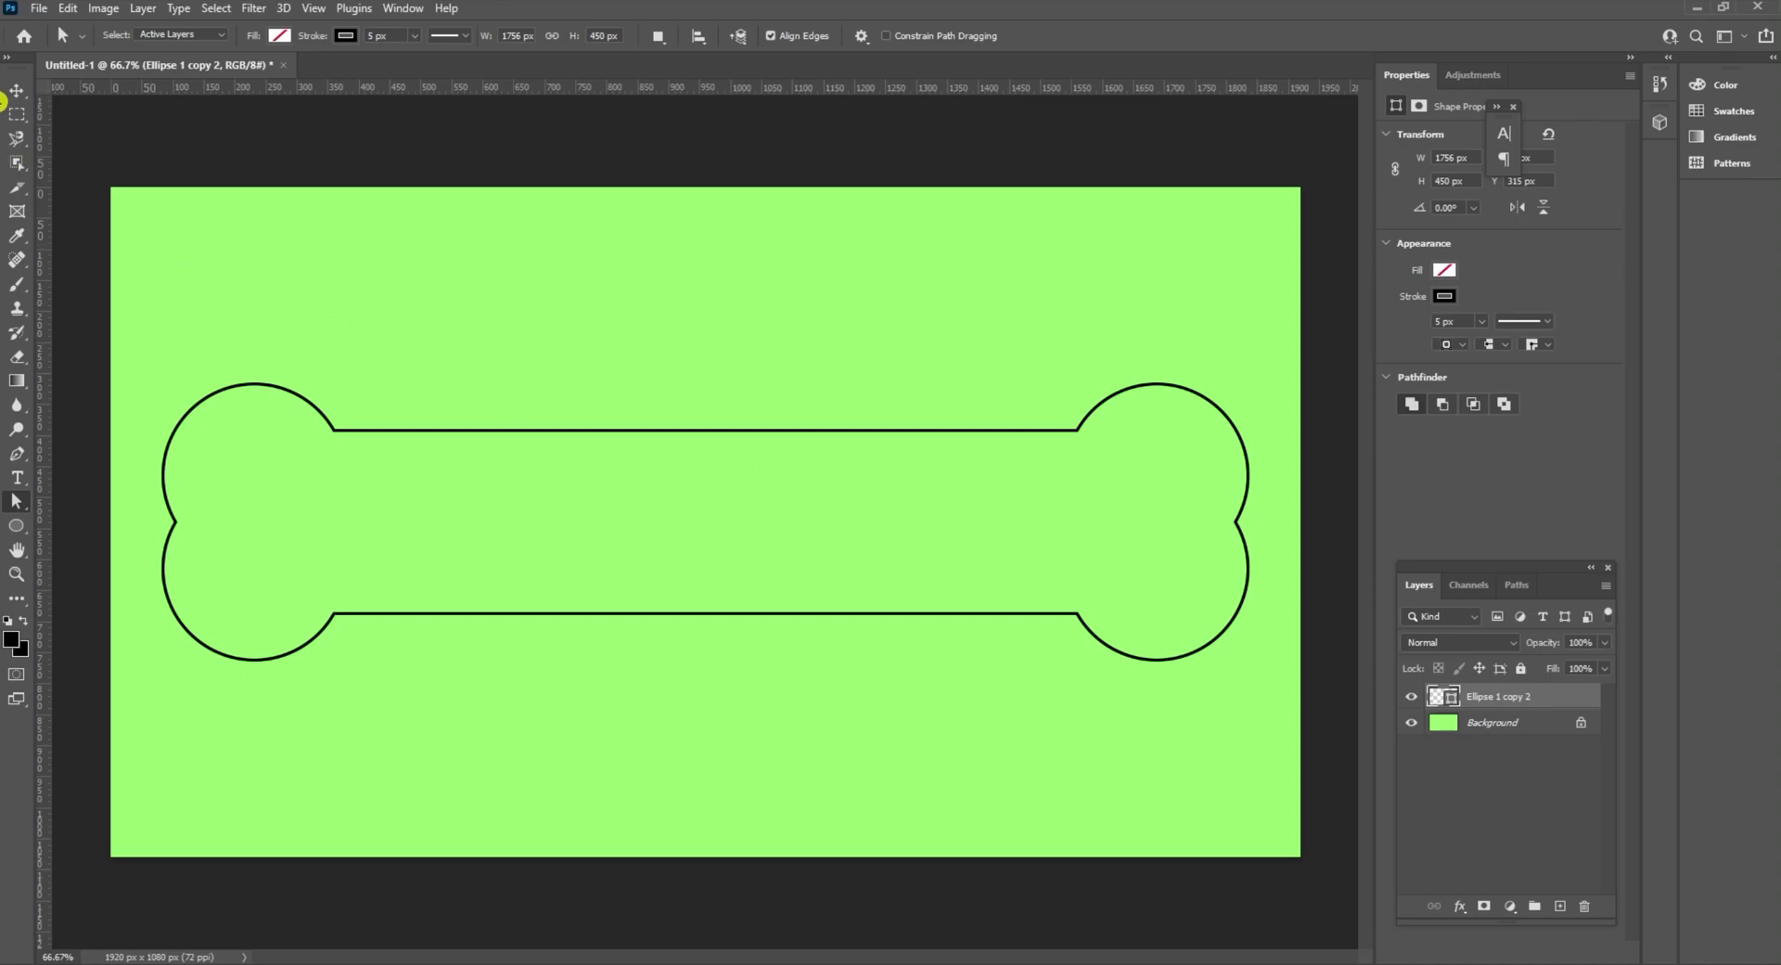
{"action": "left_click", "coordinate": [17, 88]}
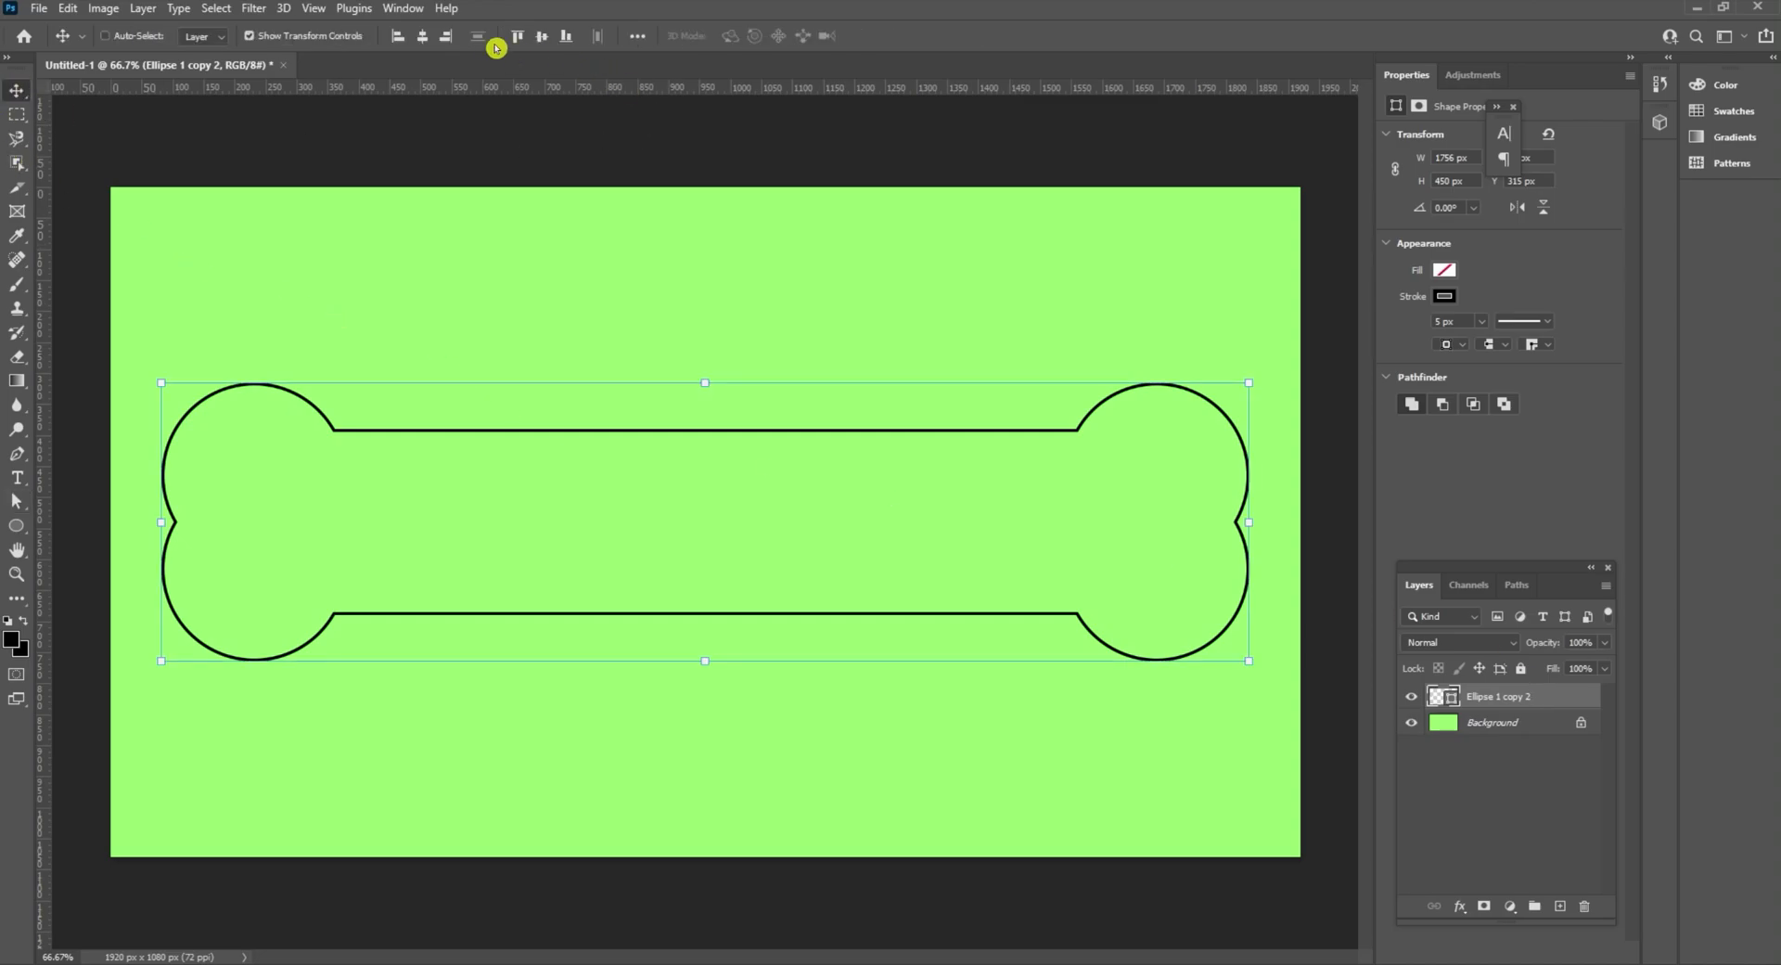
{"action": "left_click", "coordinate": [518, 37]}
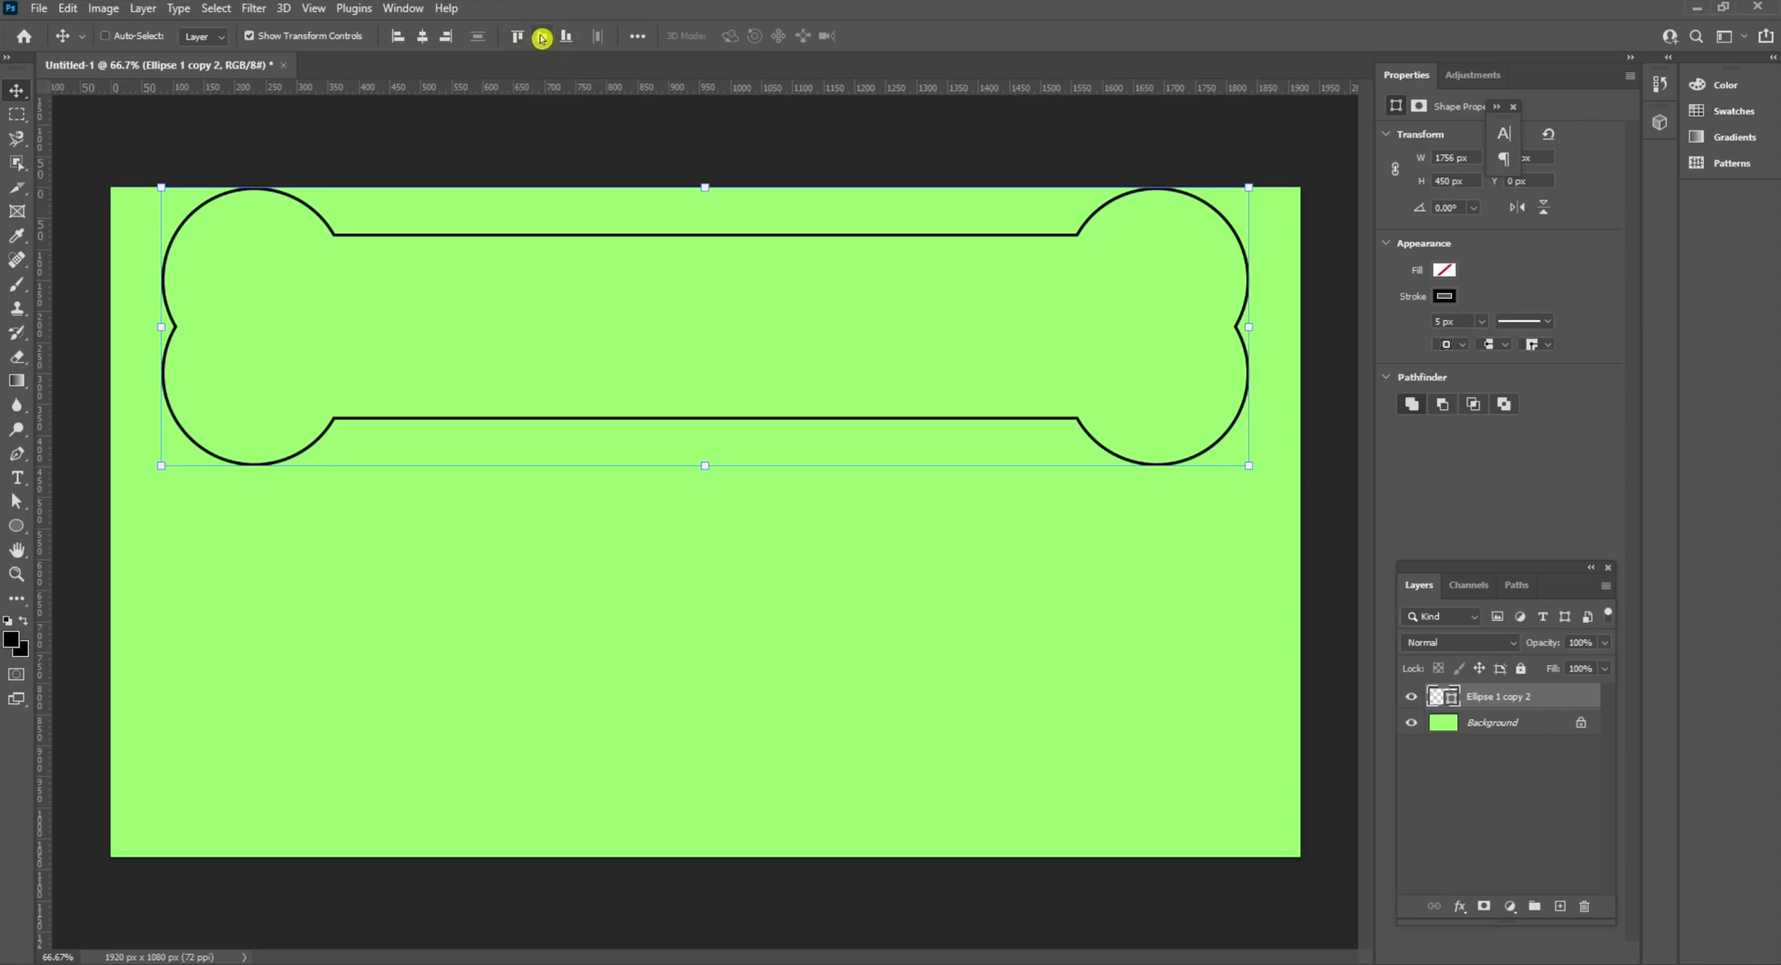
{"action": "left_click", "coordinate": [542, 37]}
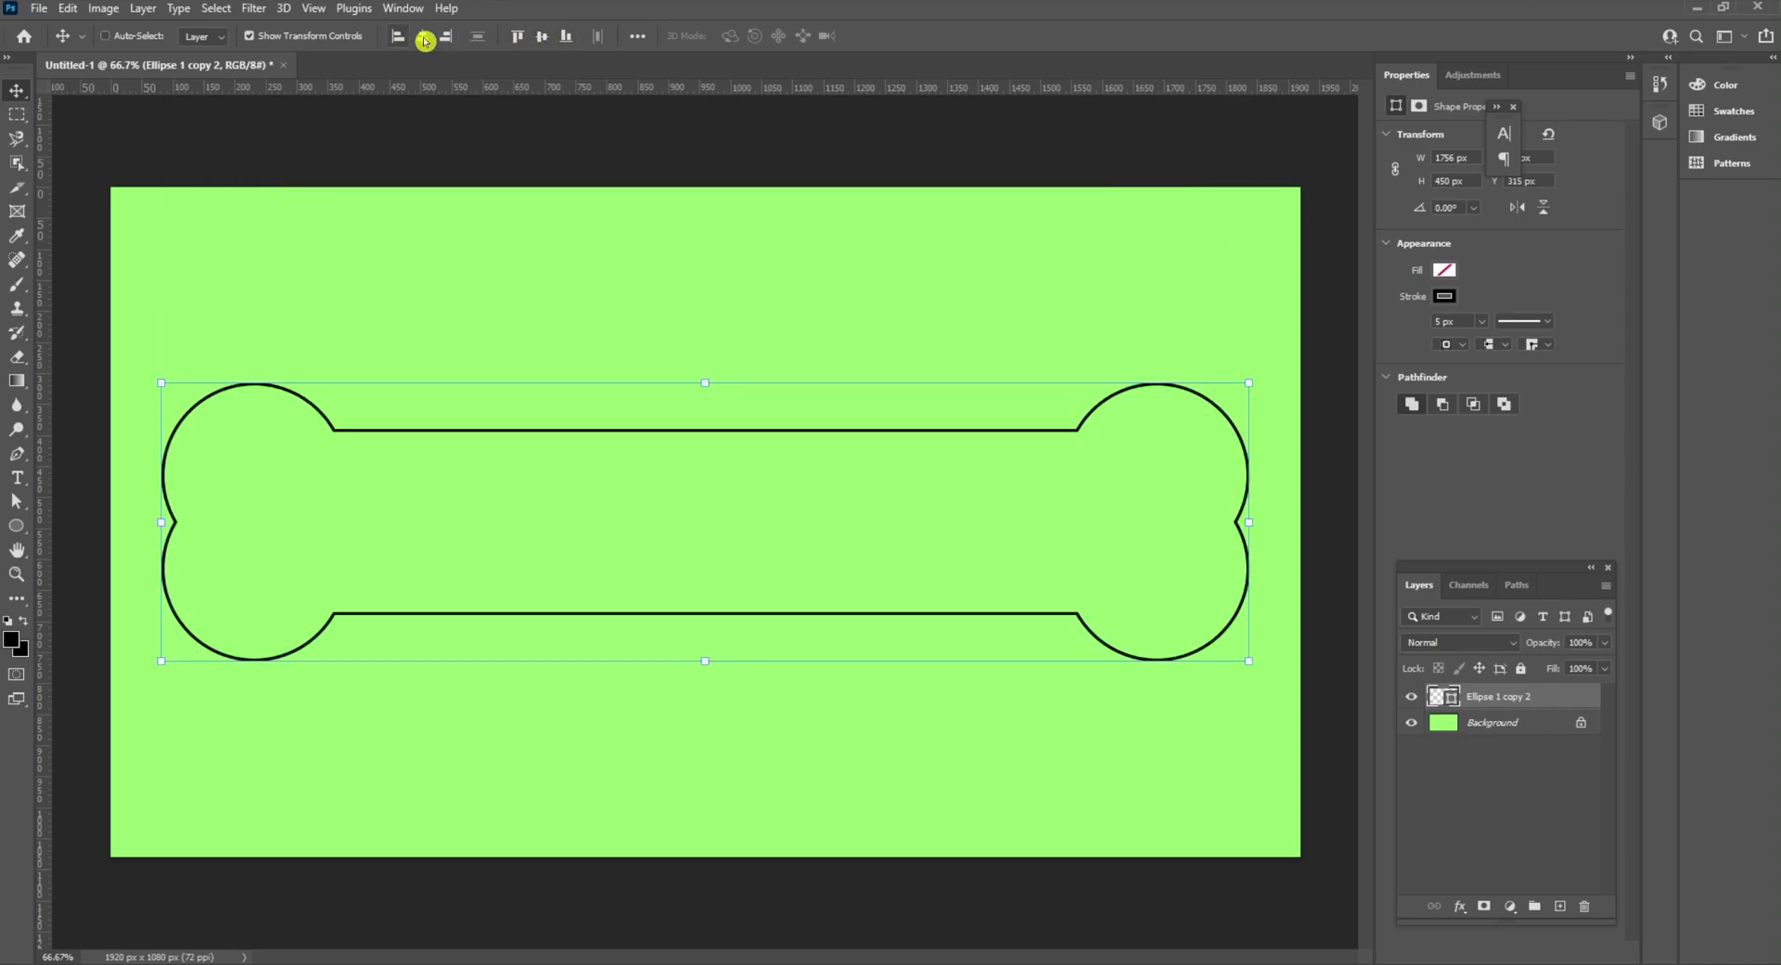
{"action": "left_click", "coordinate": [541, 37]}
Reselect the bone layer and switch to the Type tool.
{"action": "left_click", "coordinate": [17, 464]}
{"action": "left_click", "coordinate": [1534, 745]}
{"action": "left_click", "coordinate": [11, 476]}
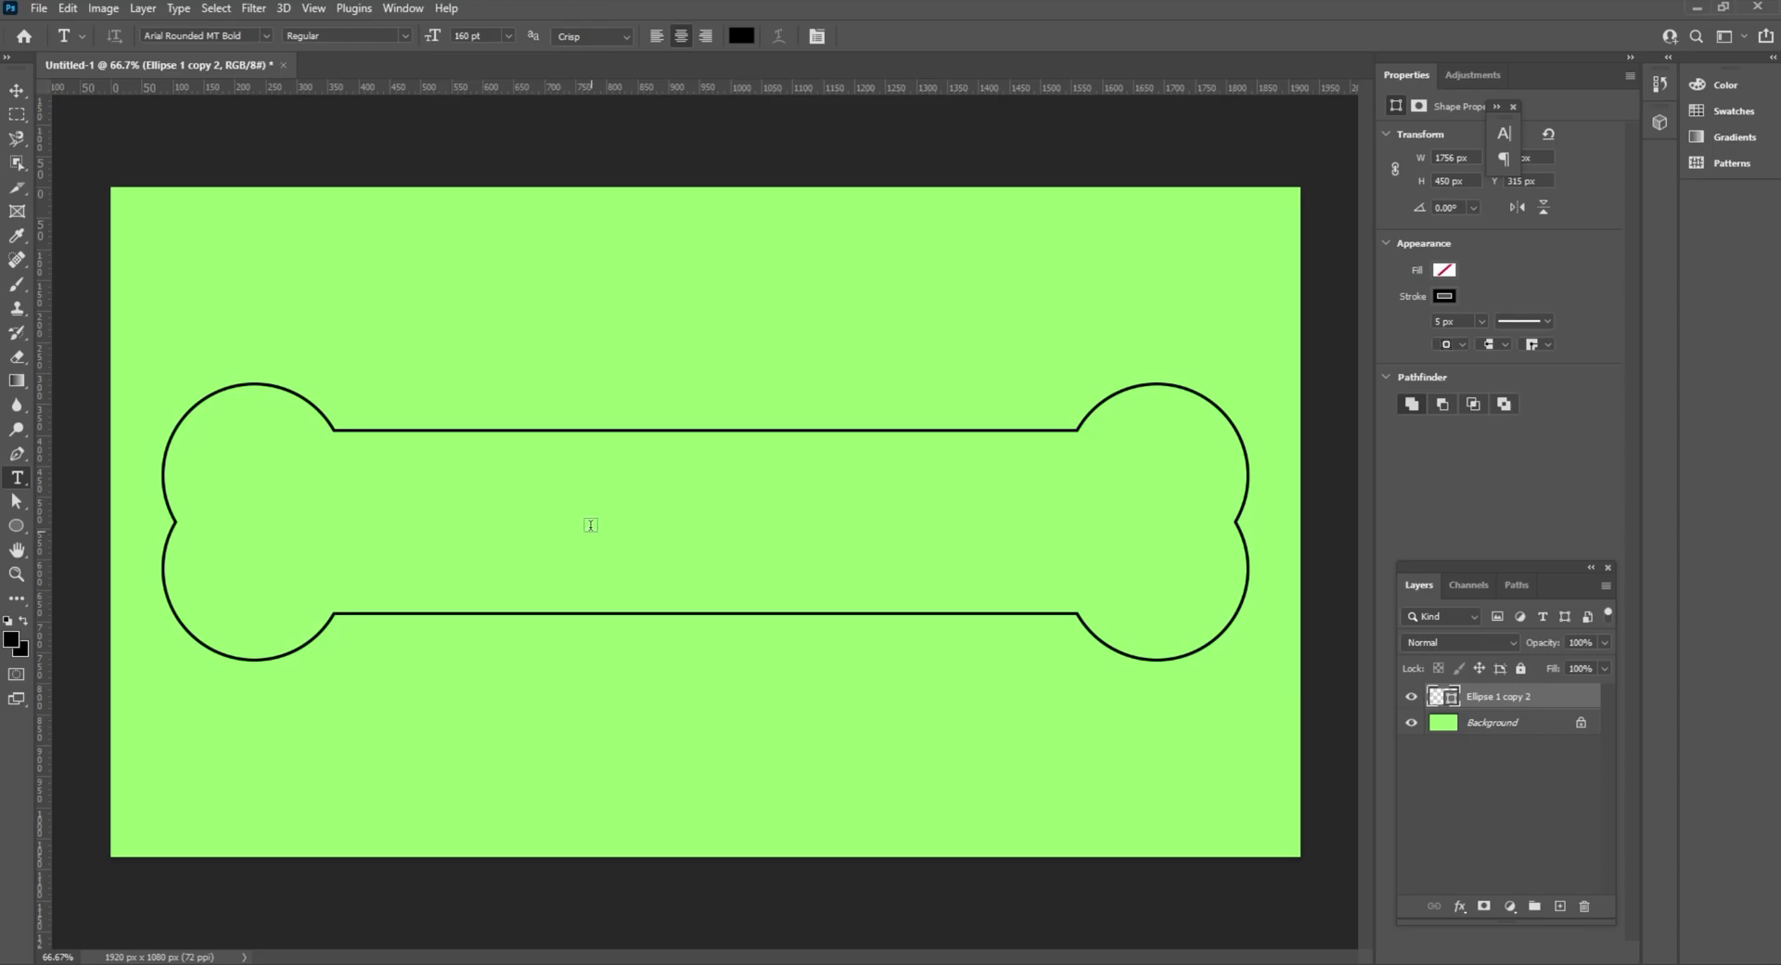
Type ROVER inside the bone and resize it to 60 pt.
{"action": "left_click", "coordinate": [623, 522]}
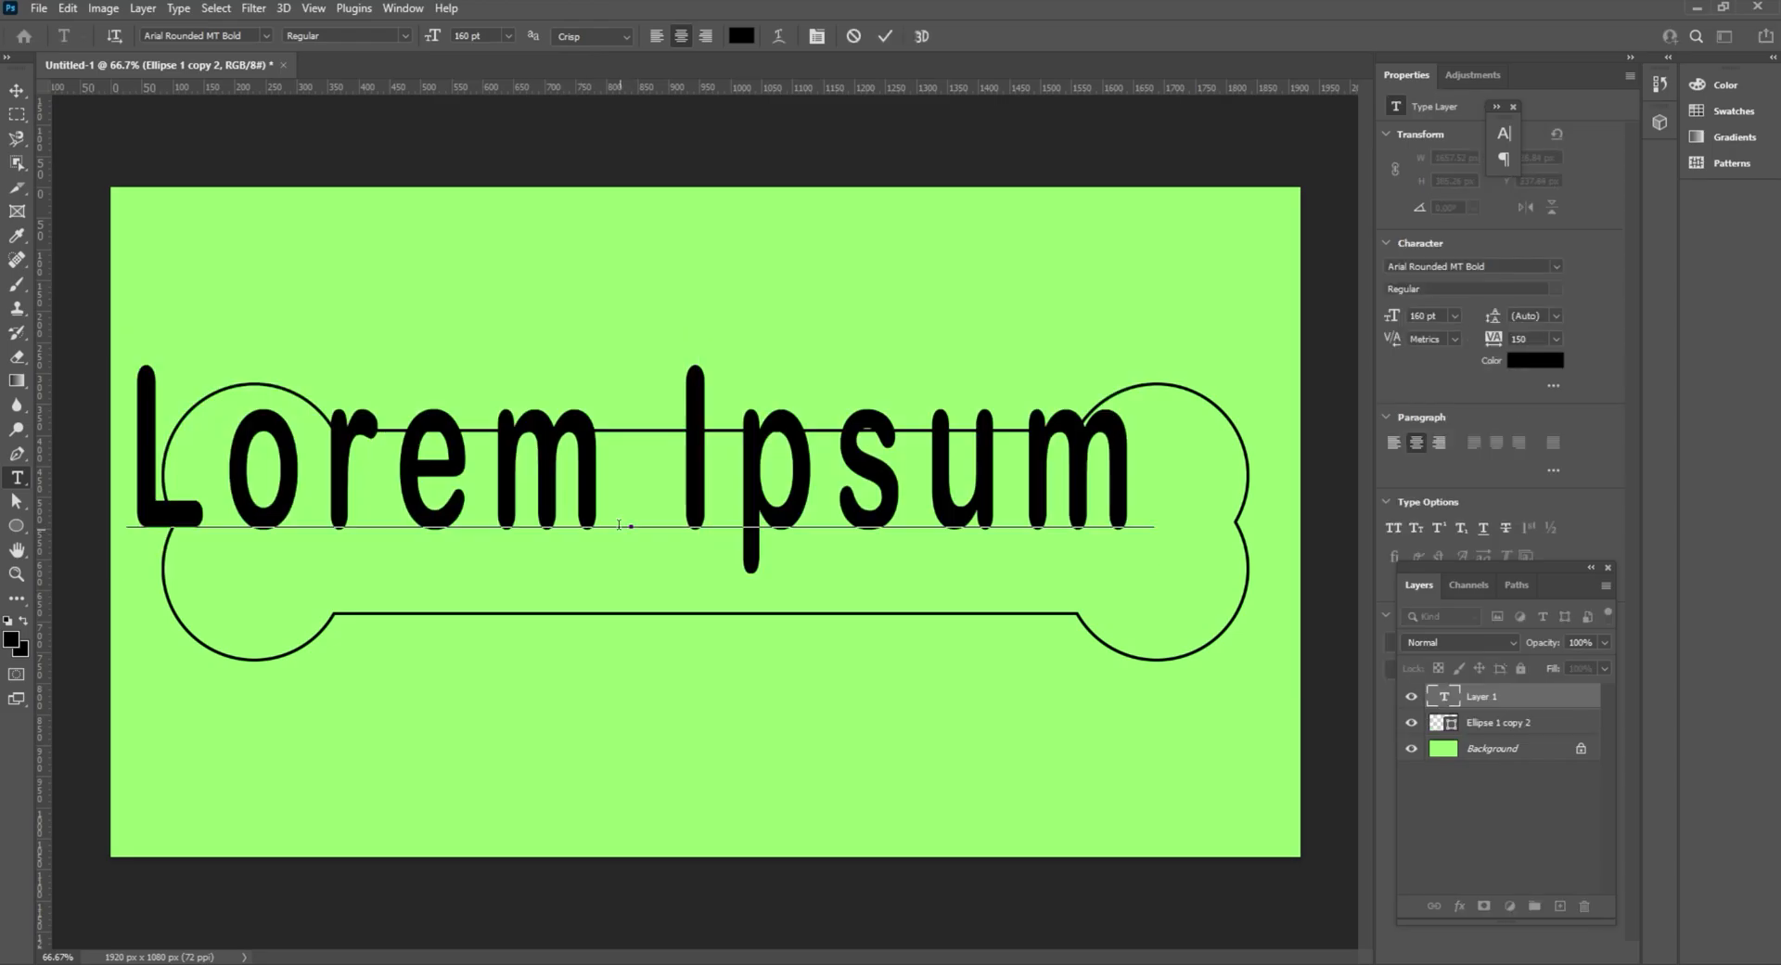
{"action": "type", "text": "ROVER"}
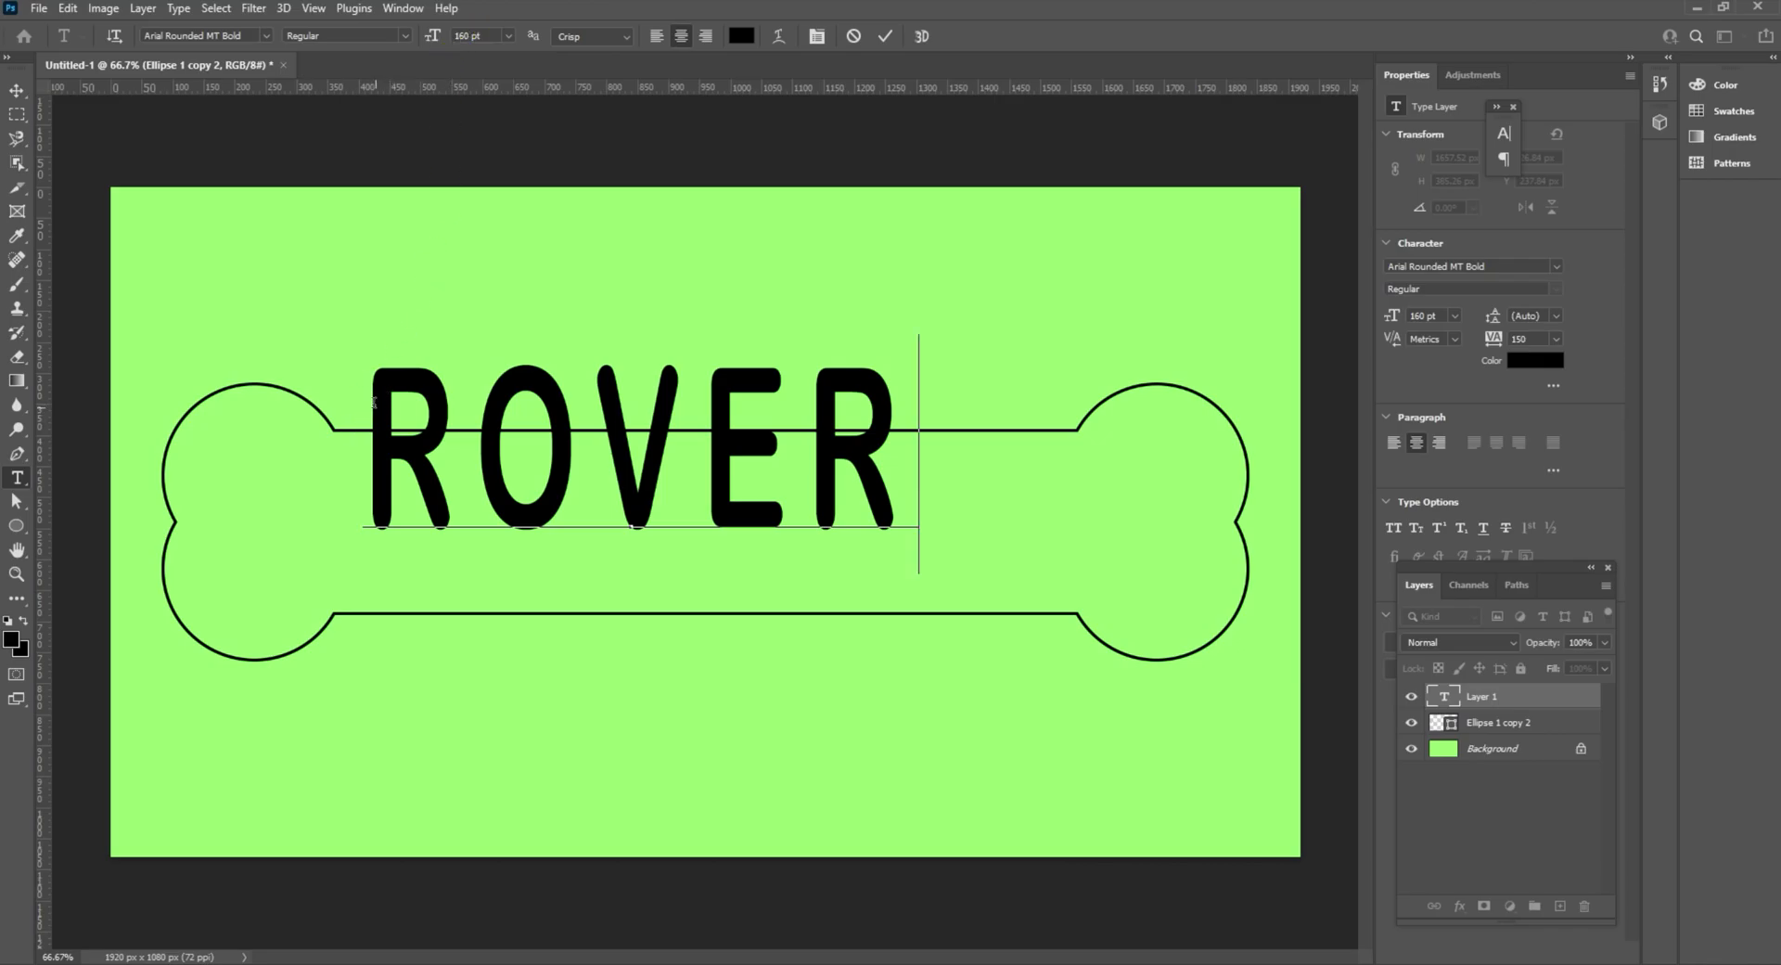
{"action": "left_click_drag", "start_coordinate": [375, 402], "coordinate": [923, 417]}
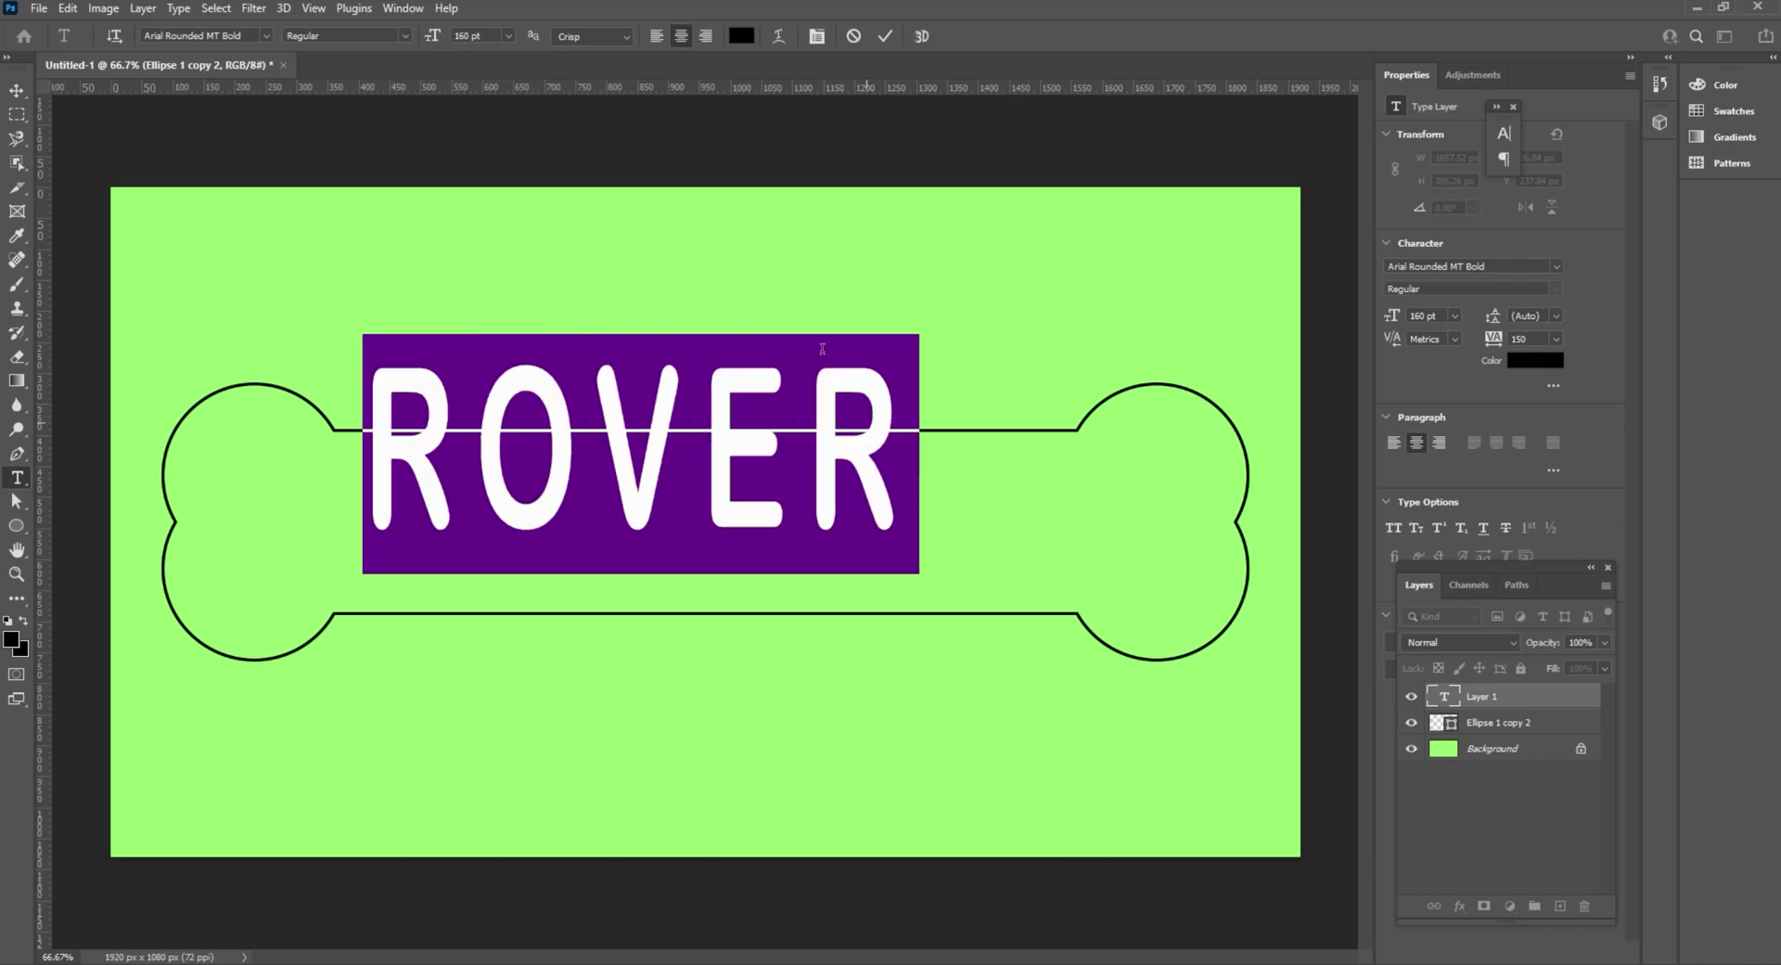
{"action": "left_click", "coordinate": [509, 35]}
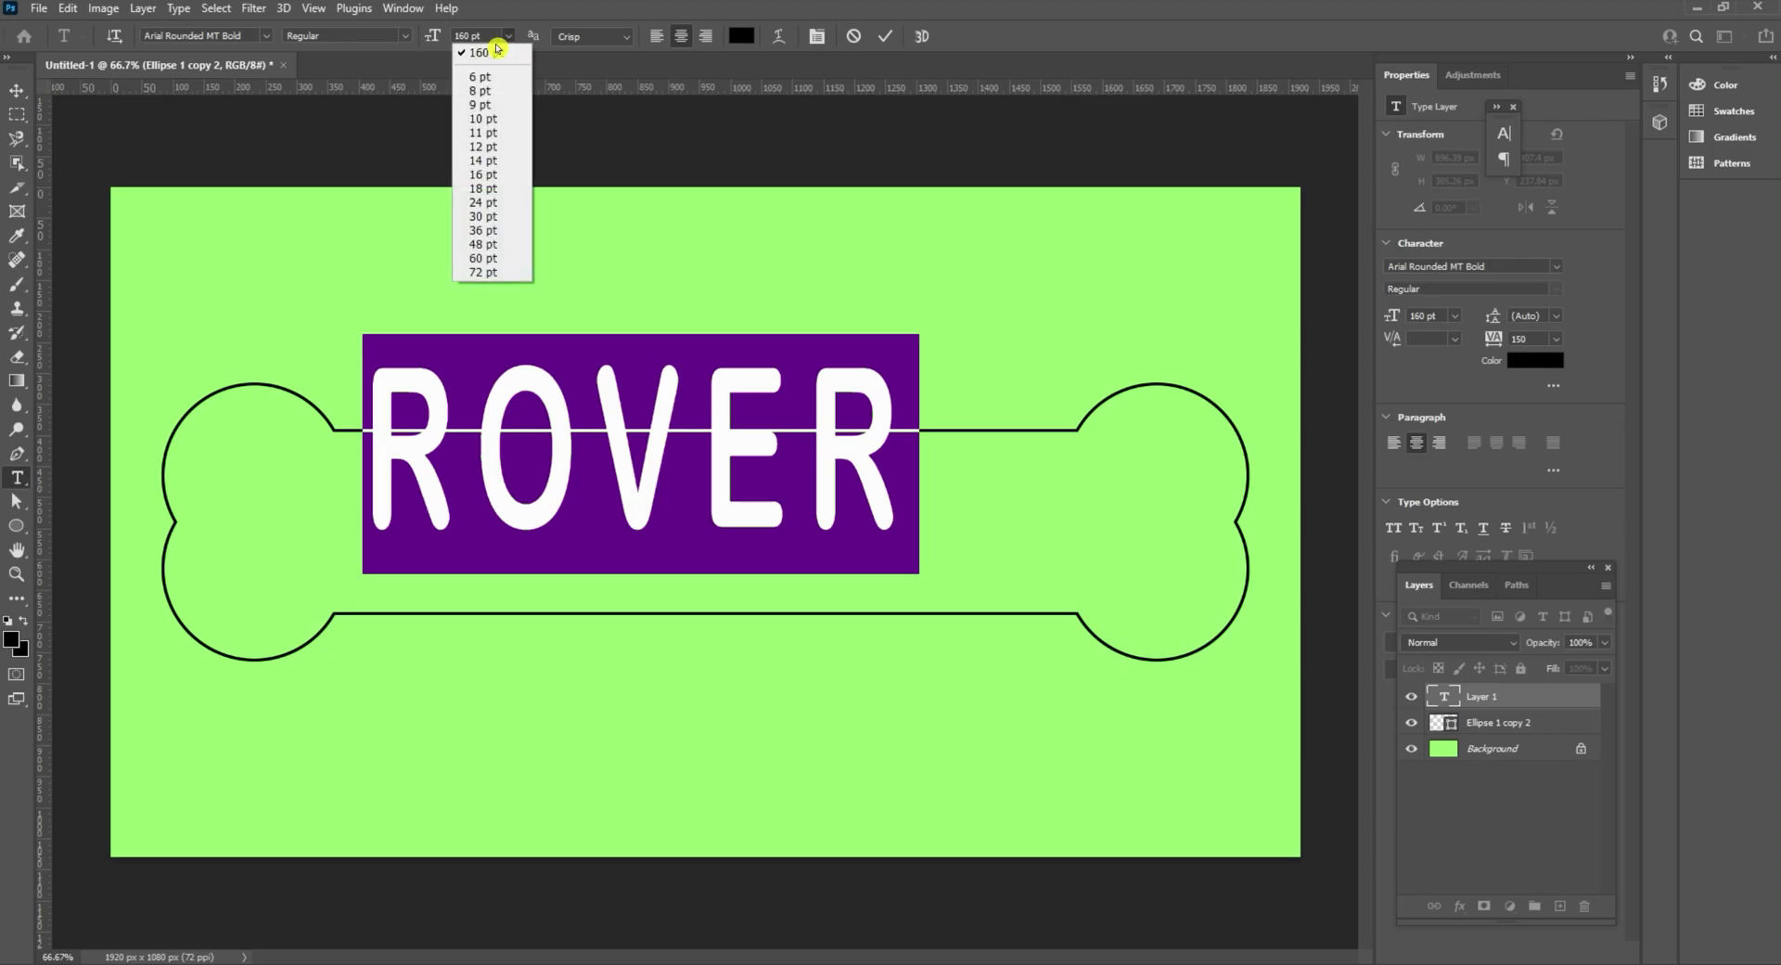
{"action": "left_click", "coordinate": [477, 258]}
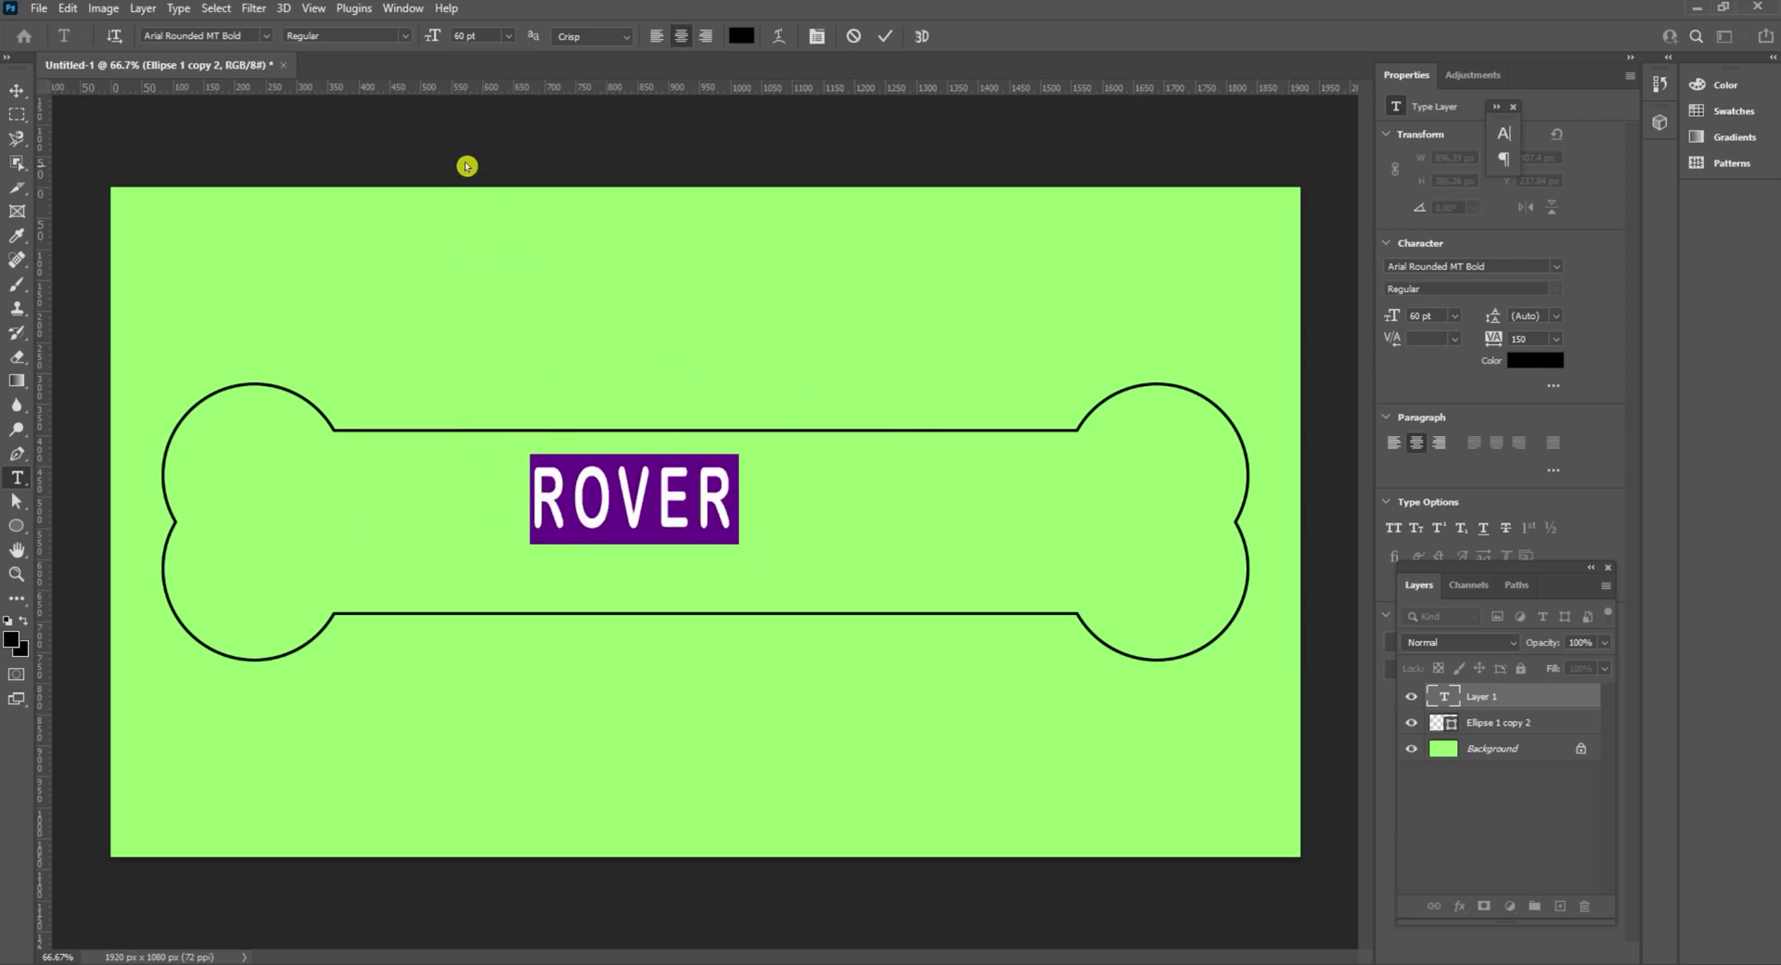
Try the Baloo font, then set ROVER to Arial Rounded MT Bold at 160 pt.
{"action": "left_click", "coordinate": [266, 36]}
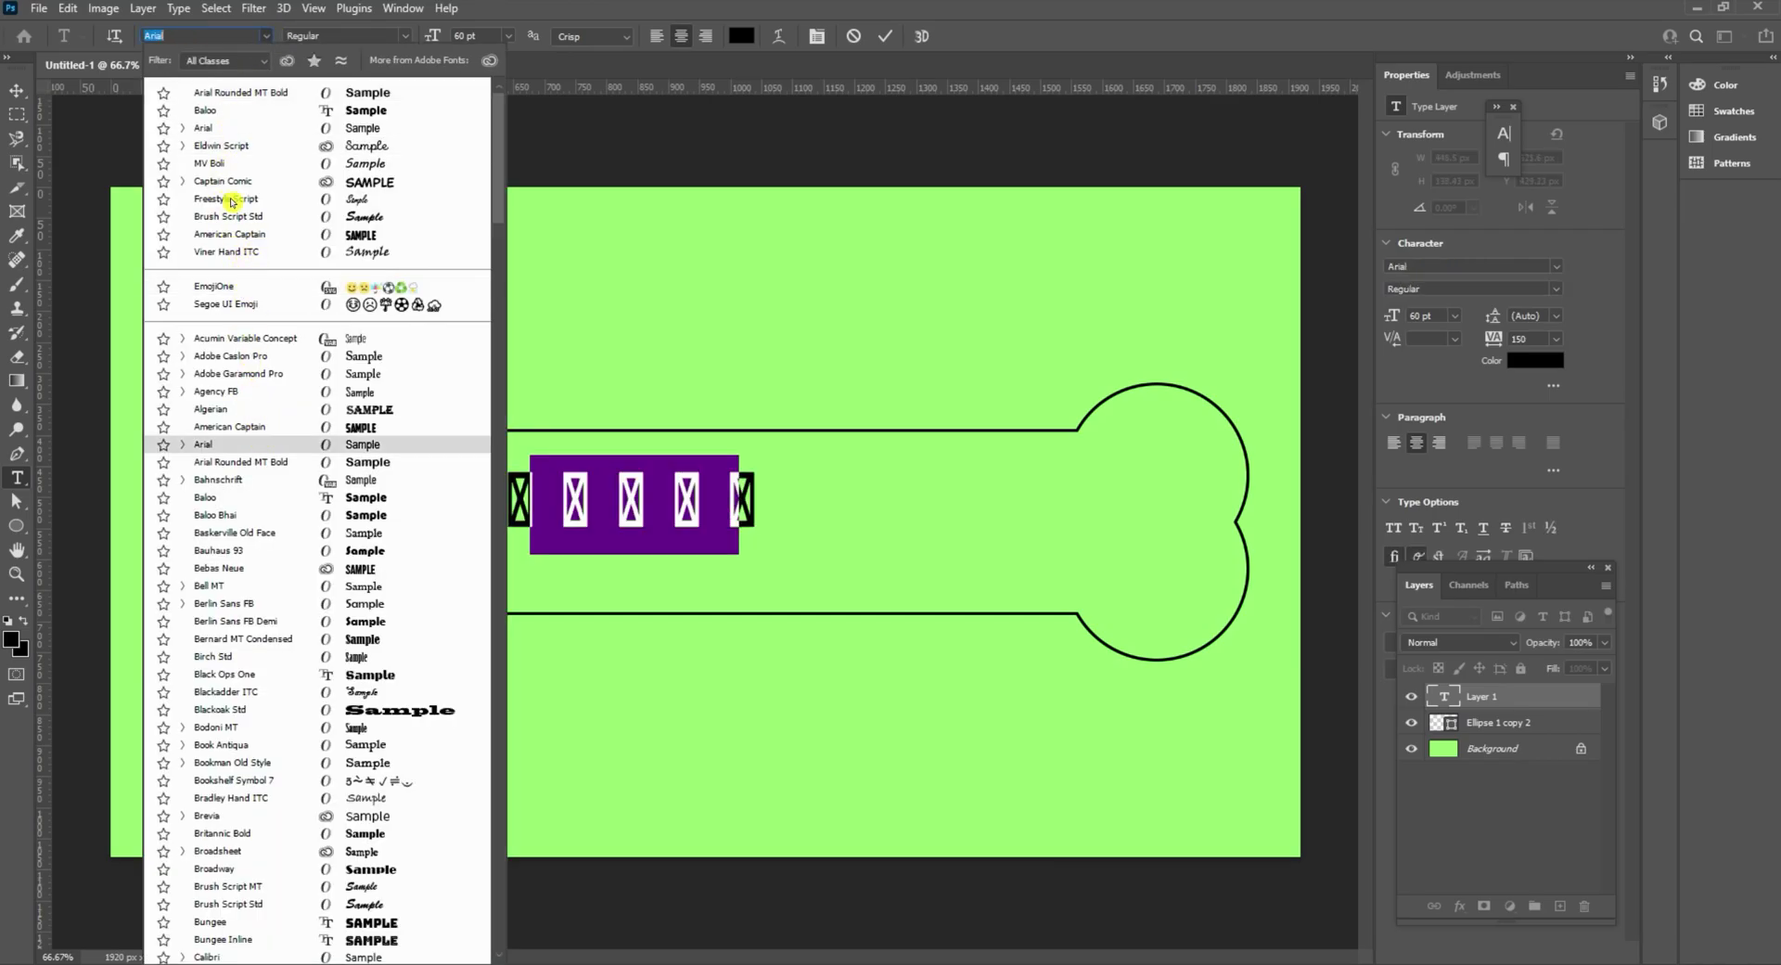
{"action": "left_click", "coordinate": [206, 111]}
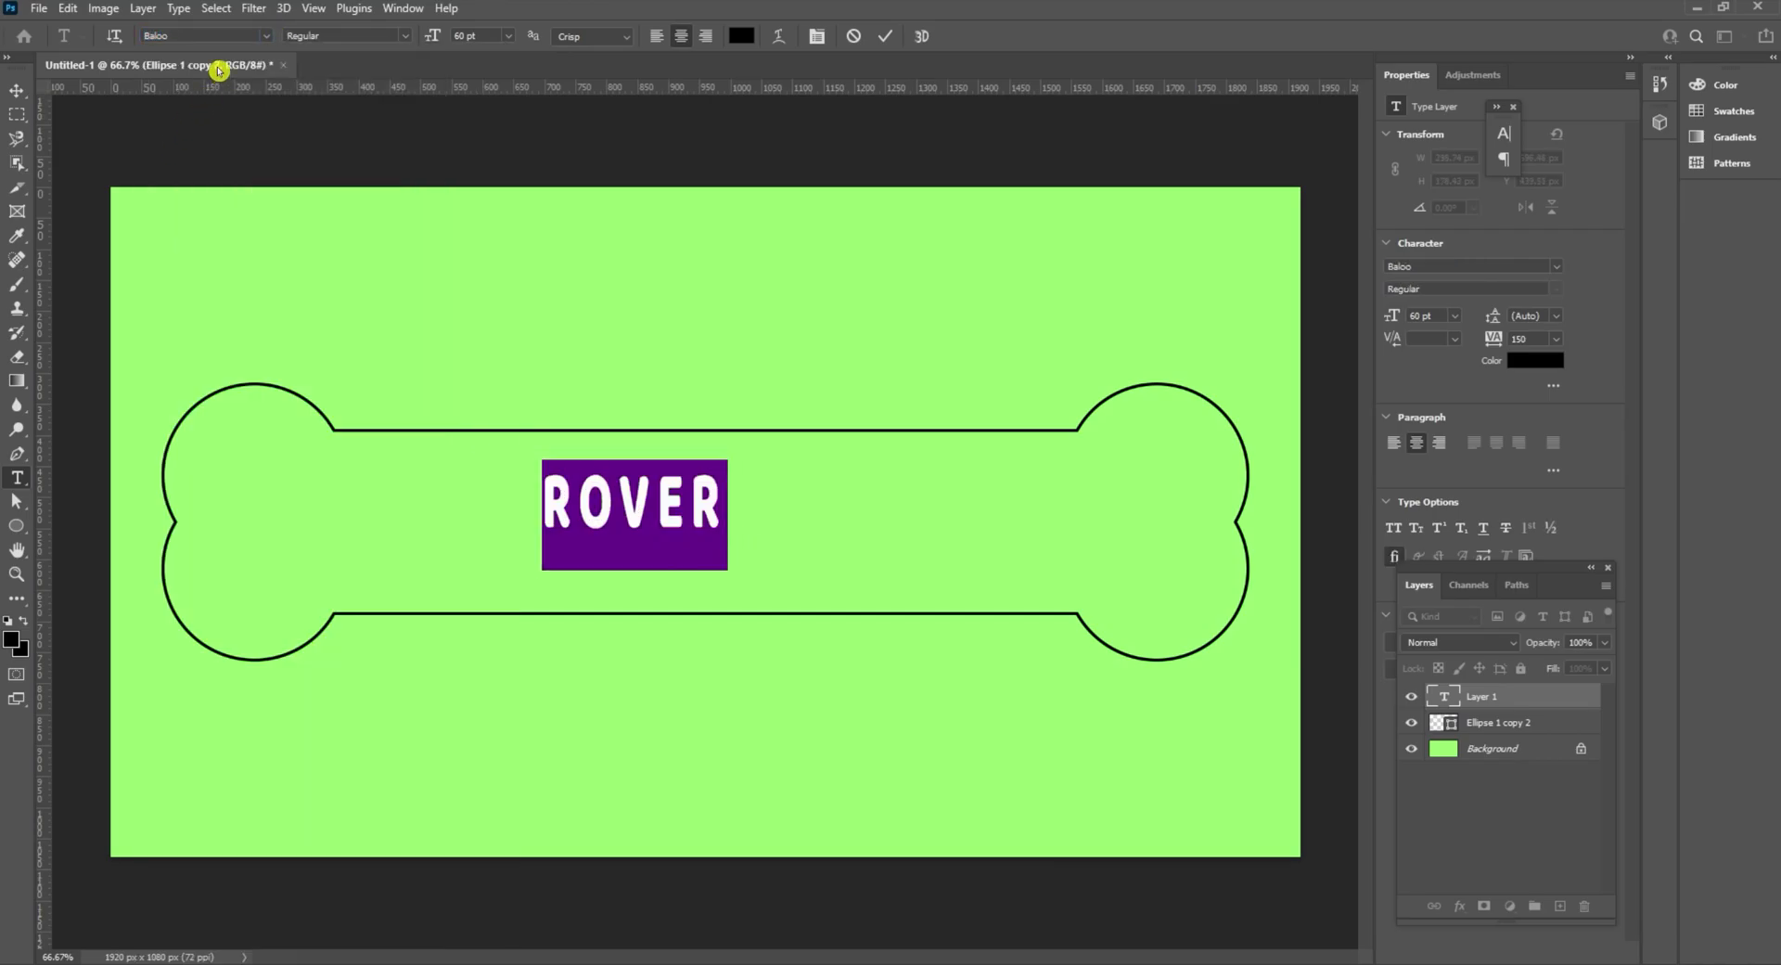
{"action": "left_click", "coordinate": [260, 42]}
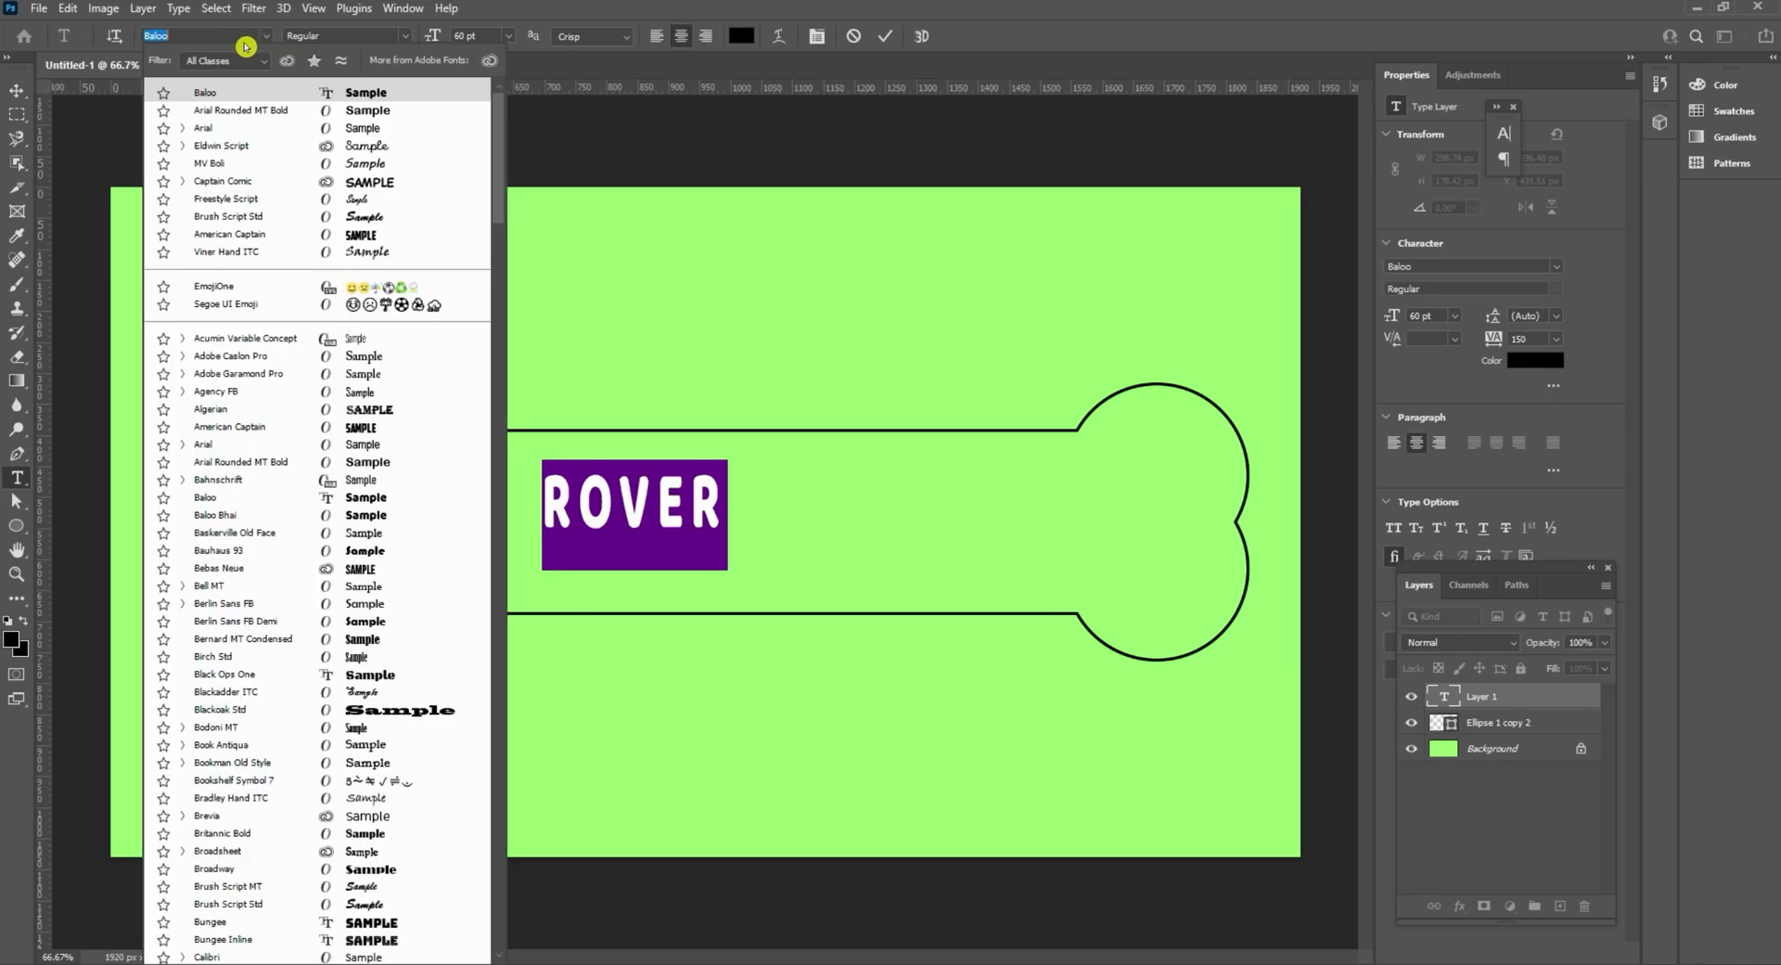
{"action": "left_click", "coordinate": [243, 111]}
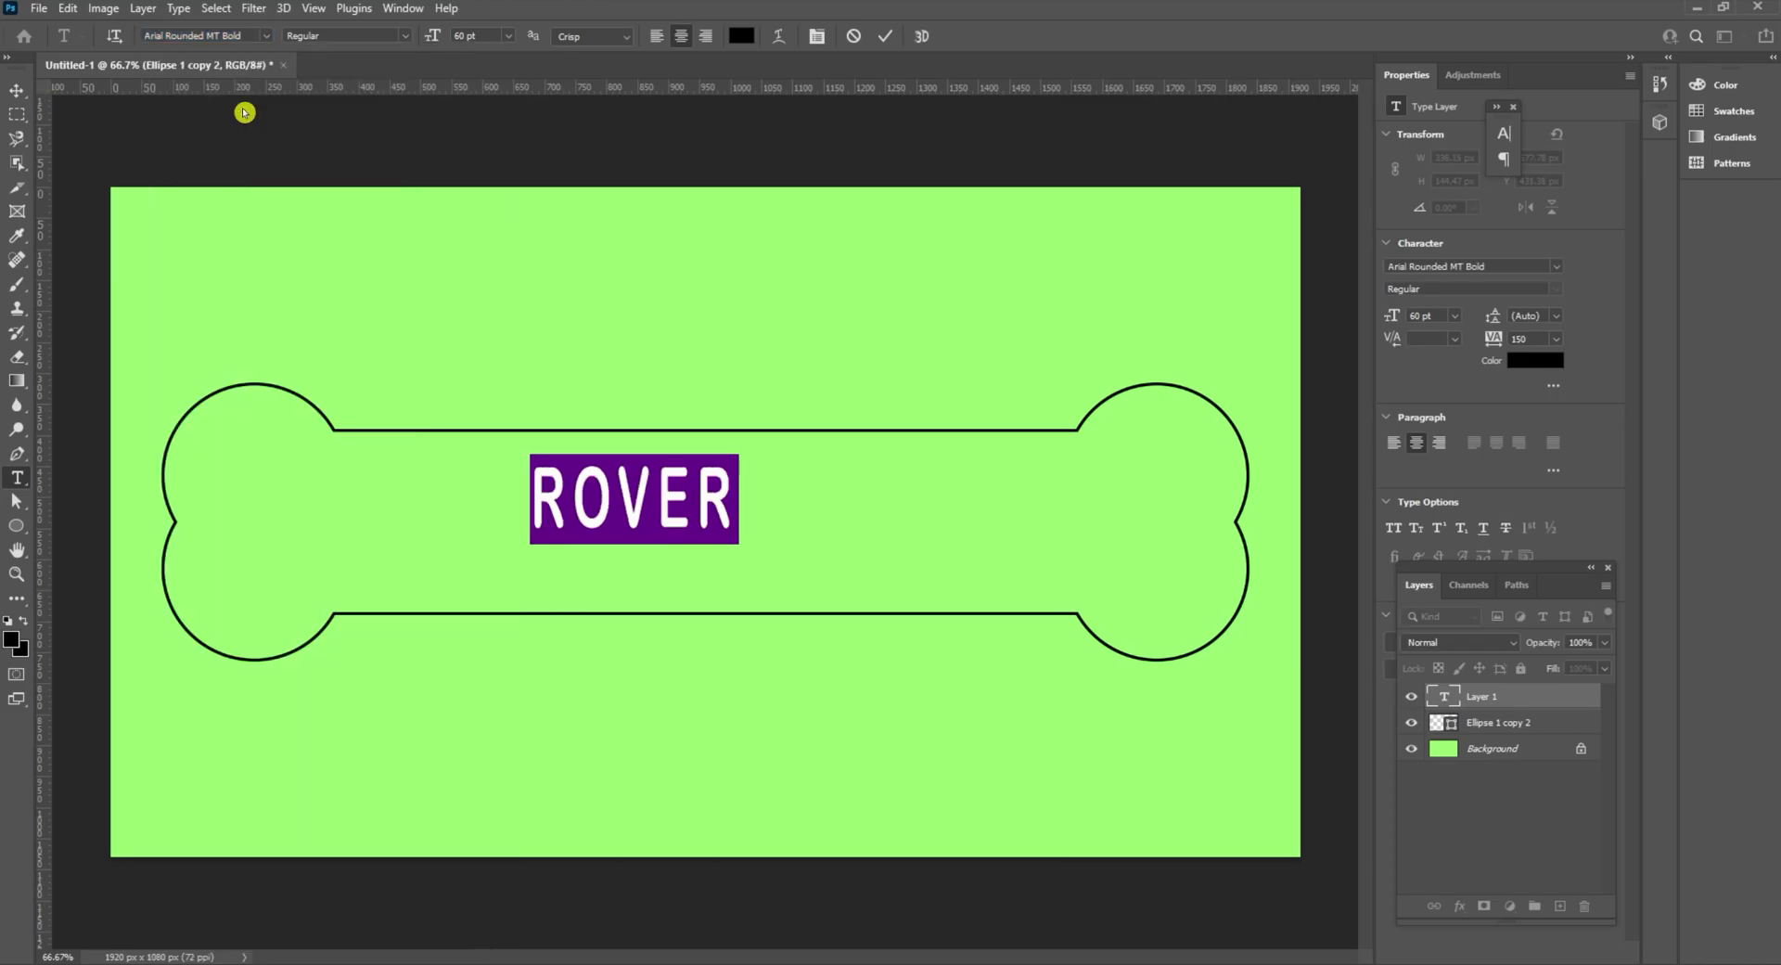
{"action": "left_click", "coordinate": [468, 35]}
{"action": "left_click", "coordinate": [458, 40]}
{"action": "key", "text": "BackSpace"}
{"action": "type", "text": "160"}
{"action": "key", "text": "Return"}
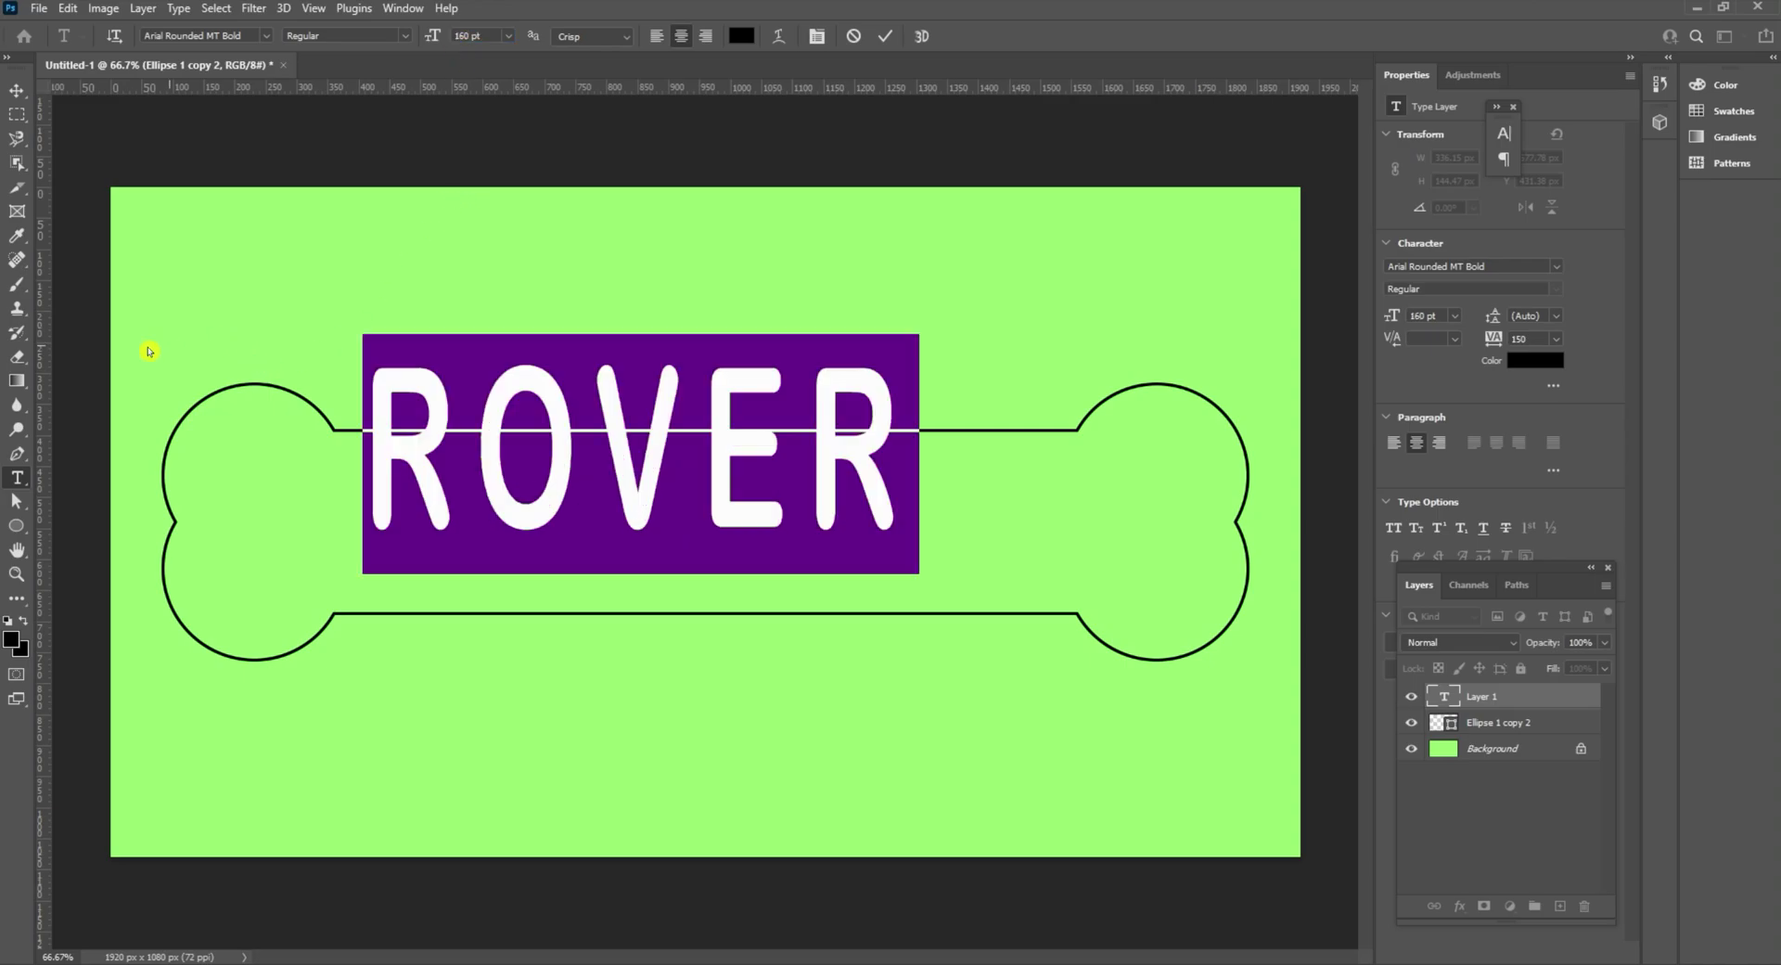
Commit the ROVER text and align it to the canvas's vertical and horizontal centers.
{"action": "left_click", "coordinate": [13, 92]}
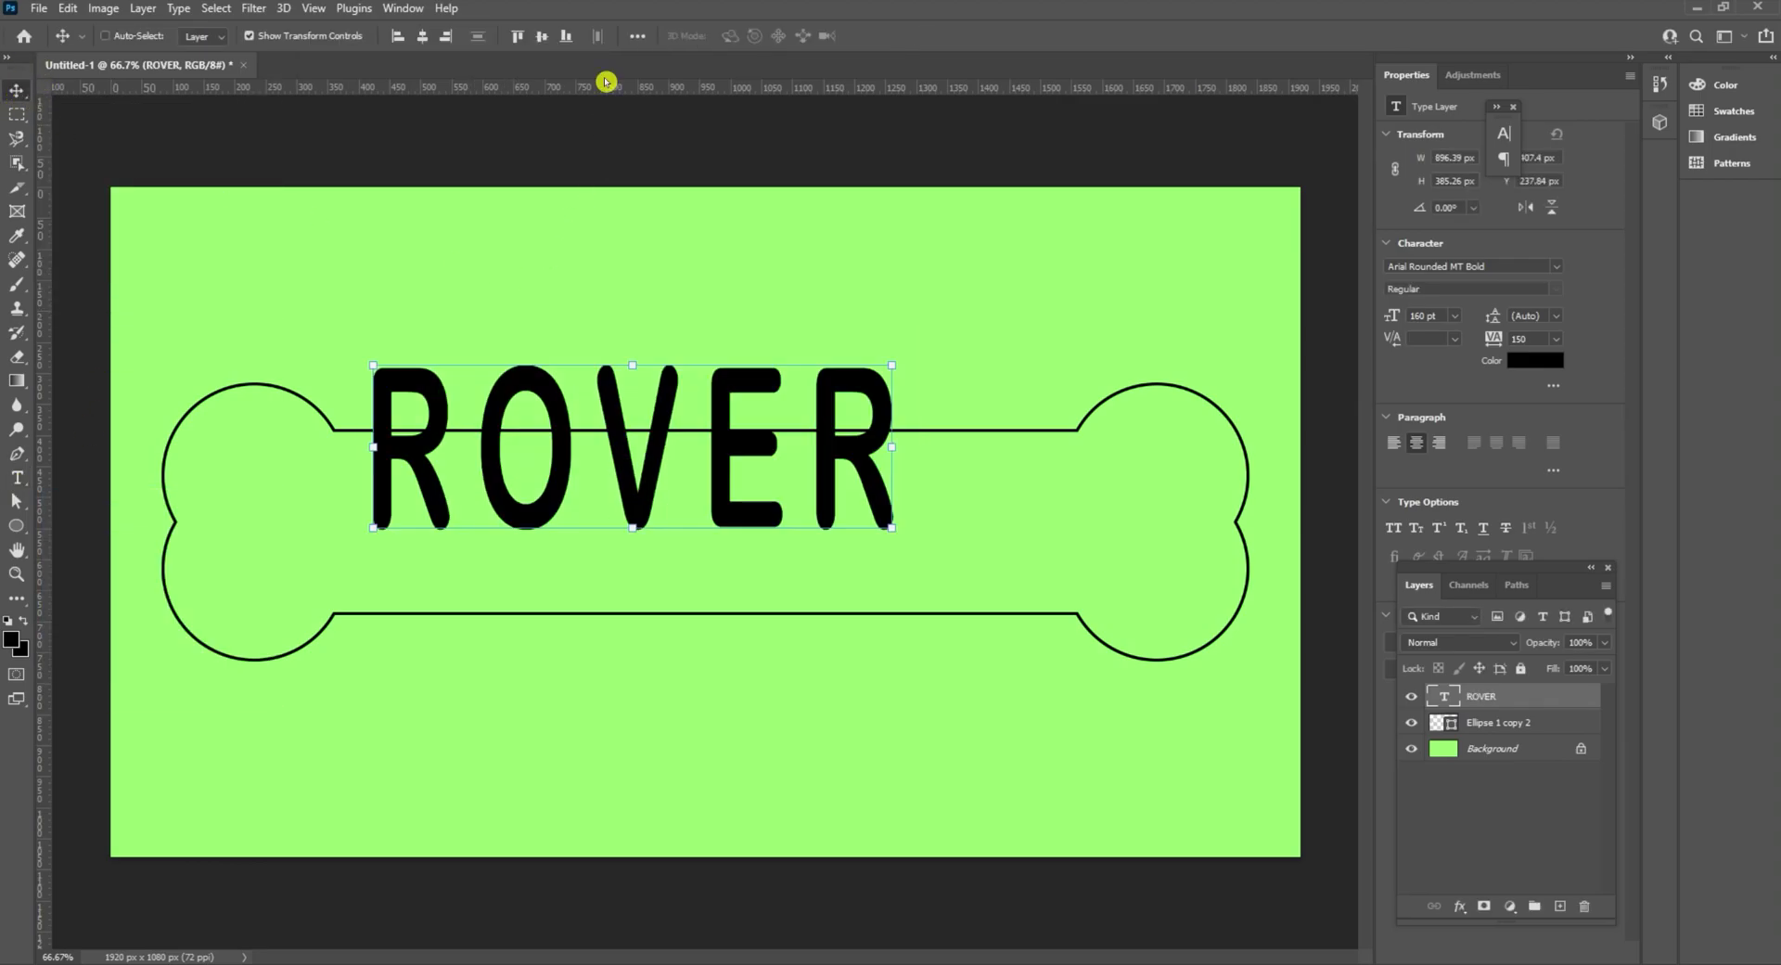
{"action": "left_click", "coordinate": [542, 37]}
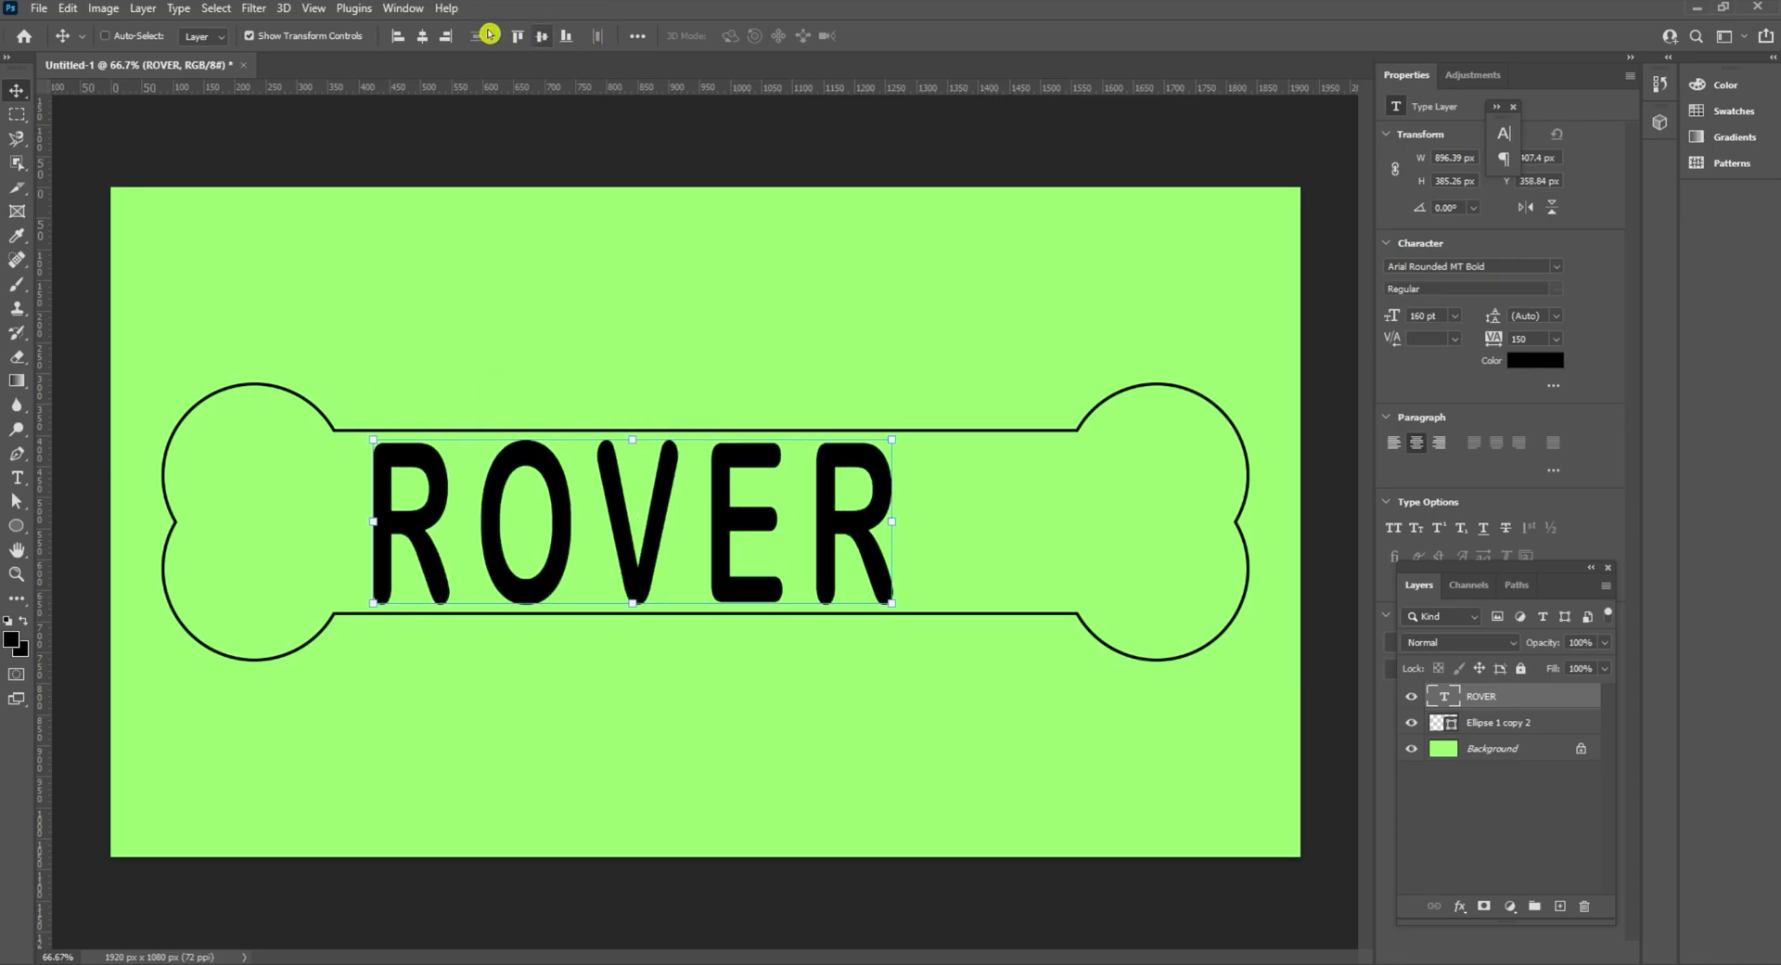
{"action": "left_click", "coordinate": [422, 37]}
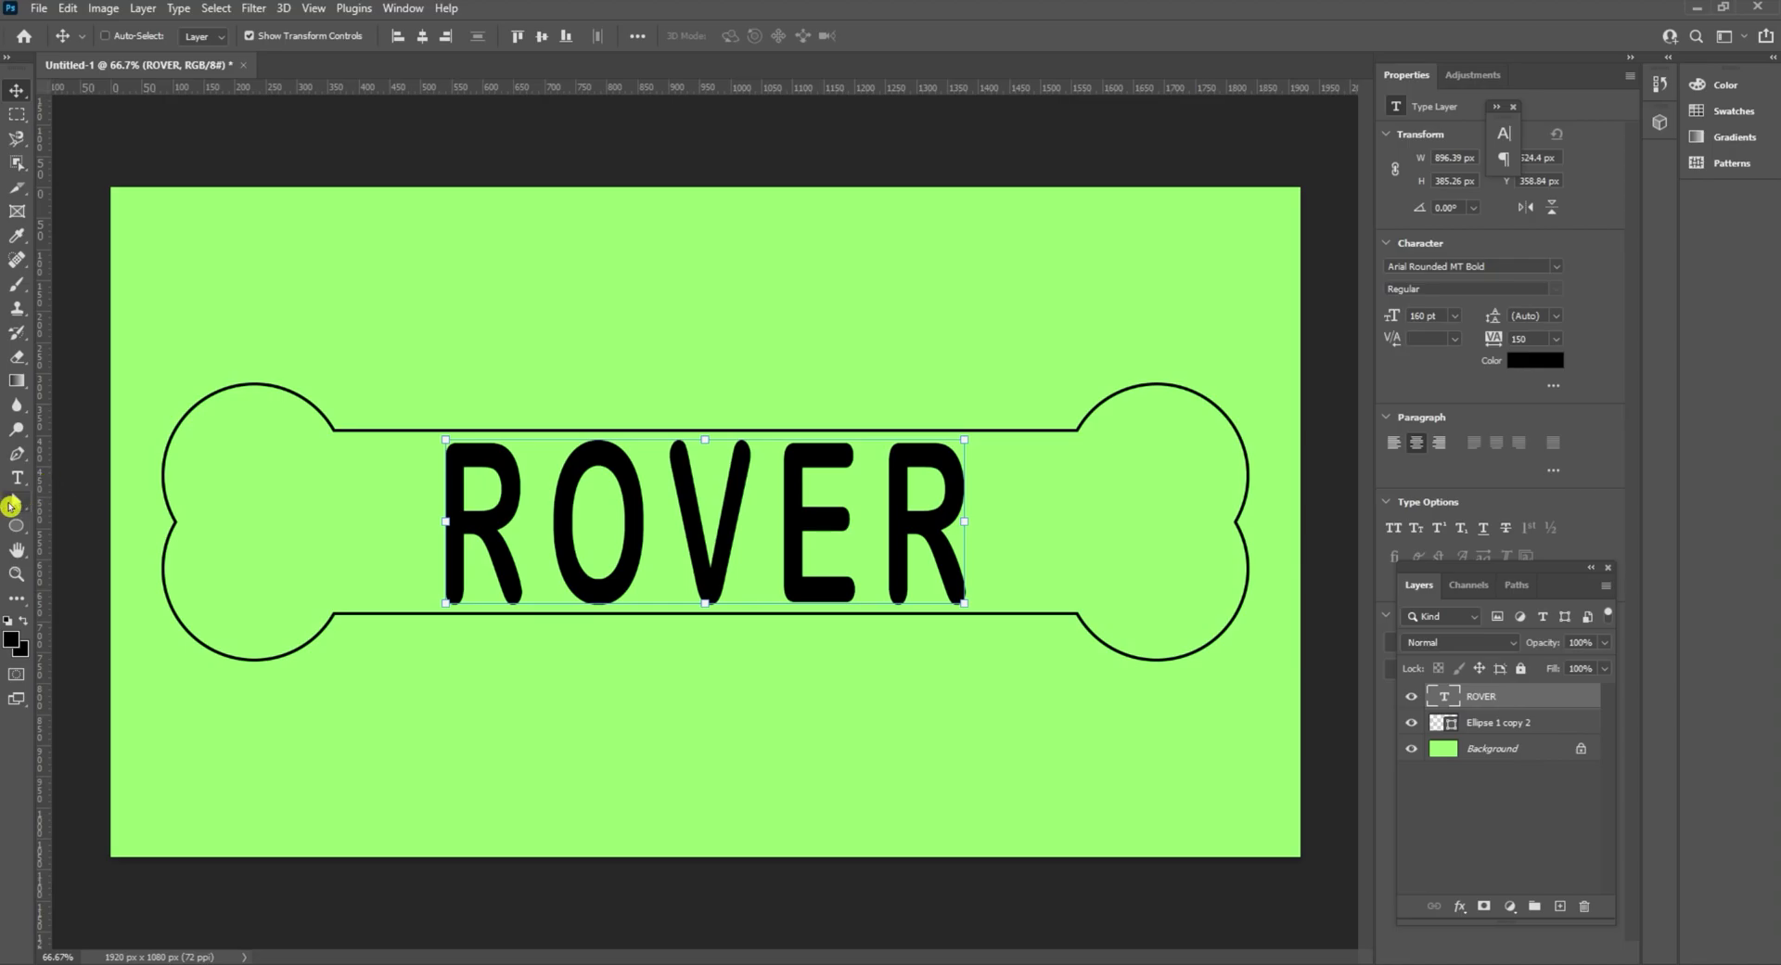
{"action": "left_click", "coordinate": [11, 504]}
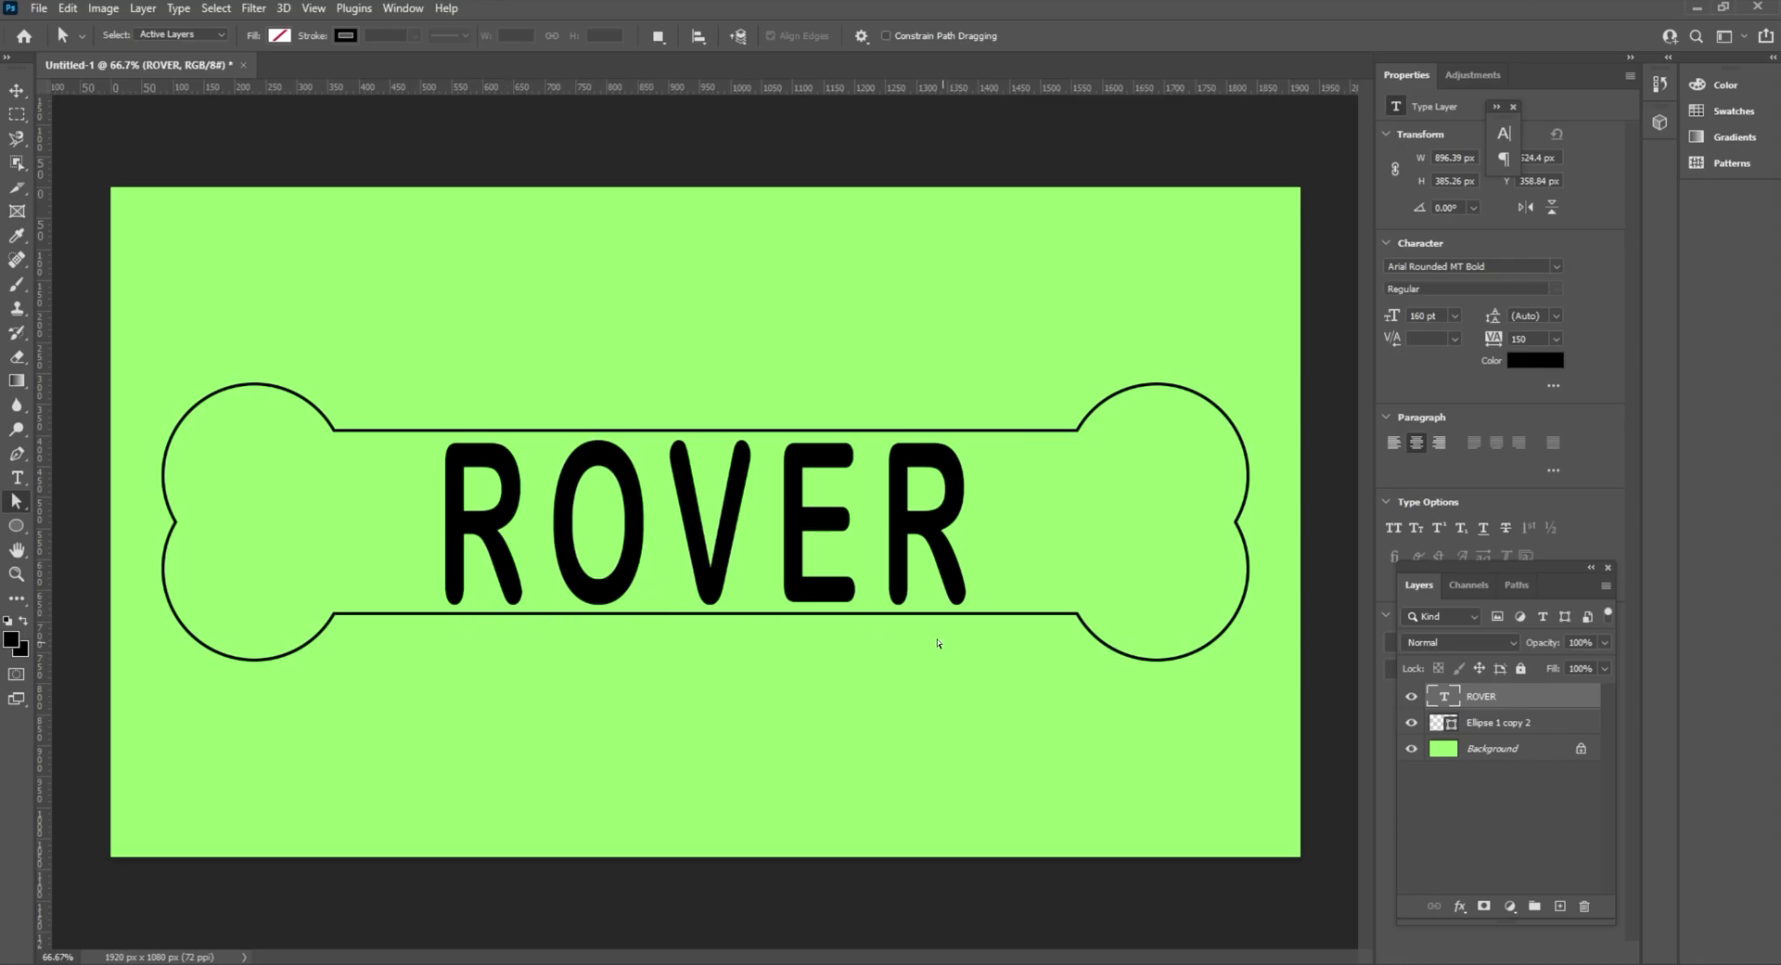
{"action": "left_click", "coordinate": [17, 90]}
{"action": "left_click_drag", "start_coordinate": [569, 482], "coordinate": [566, 436]}
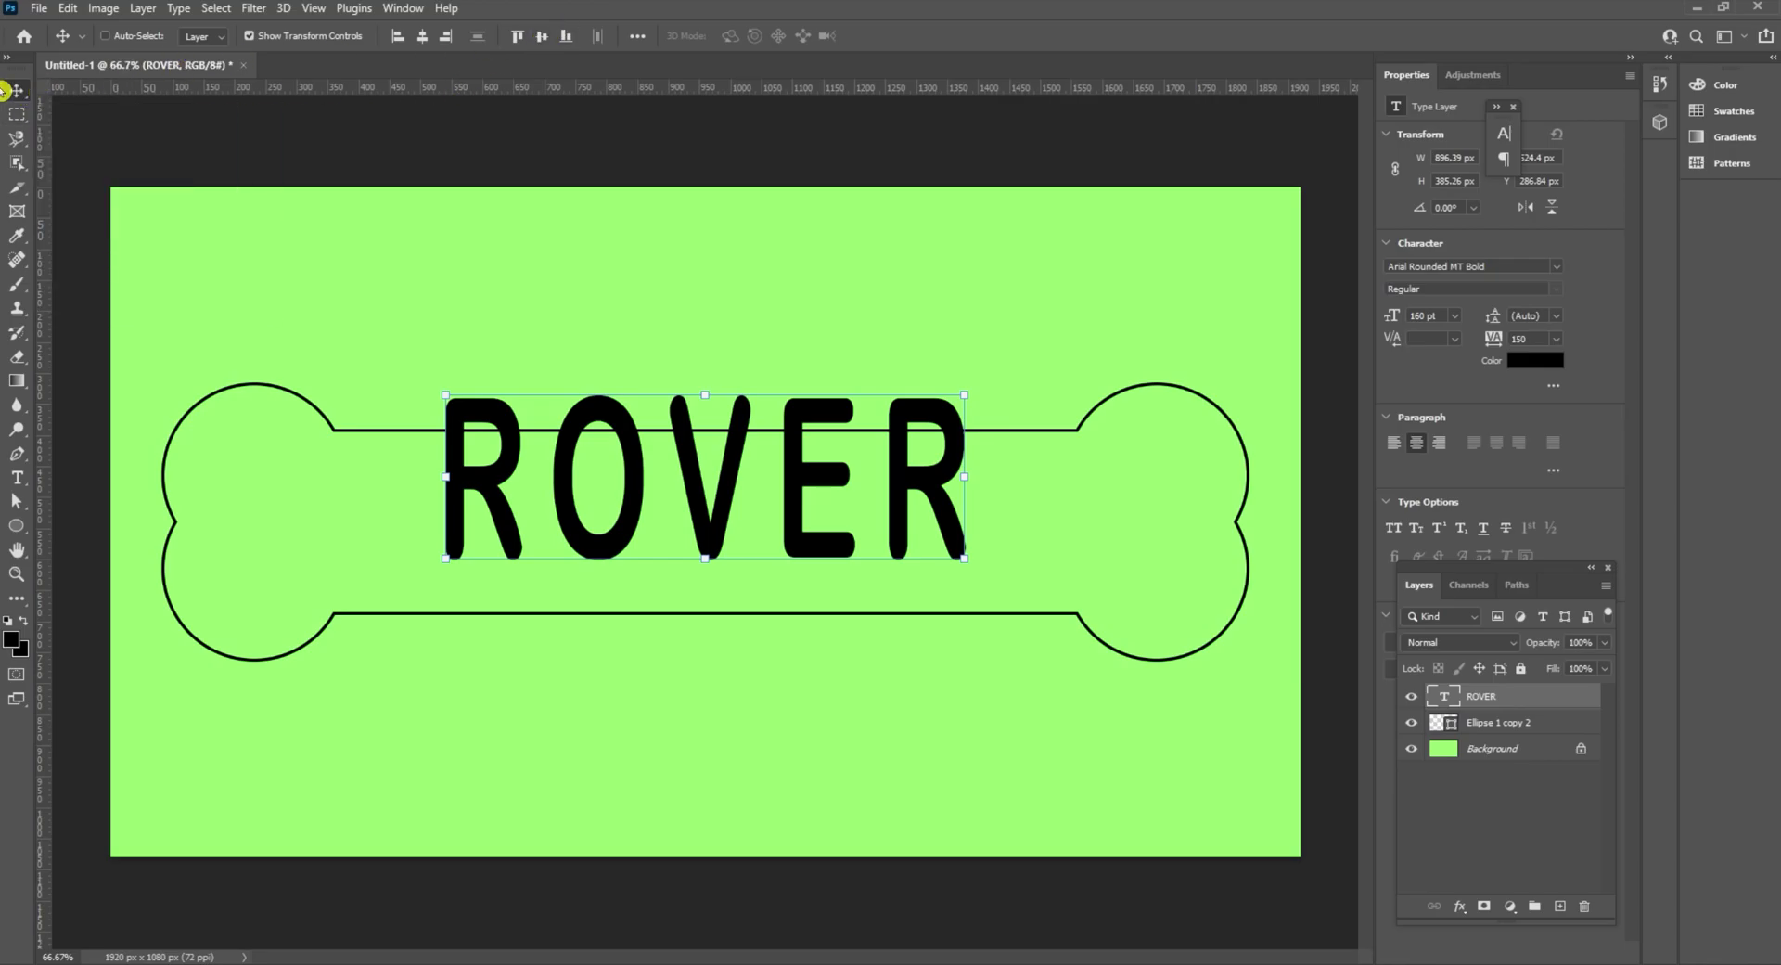
{"action": "left_click", "coordinate": [543, 36]}
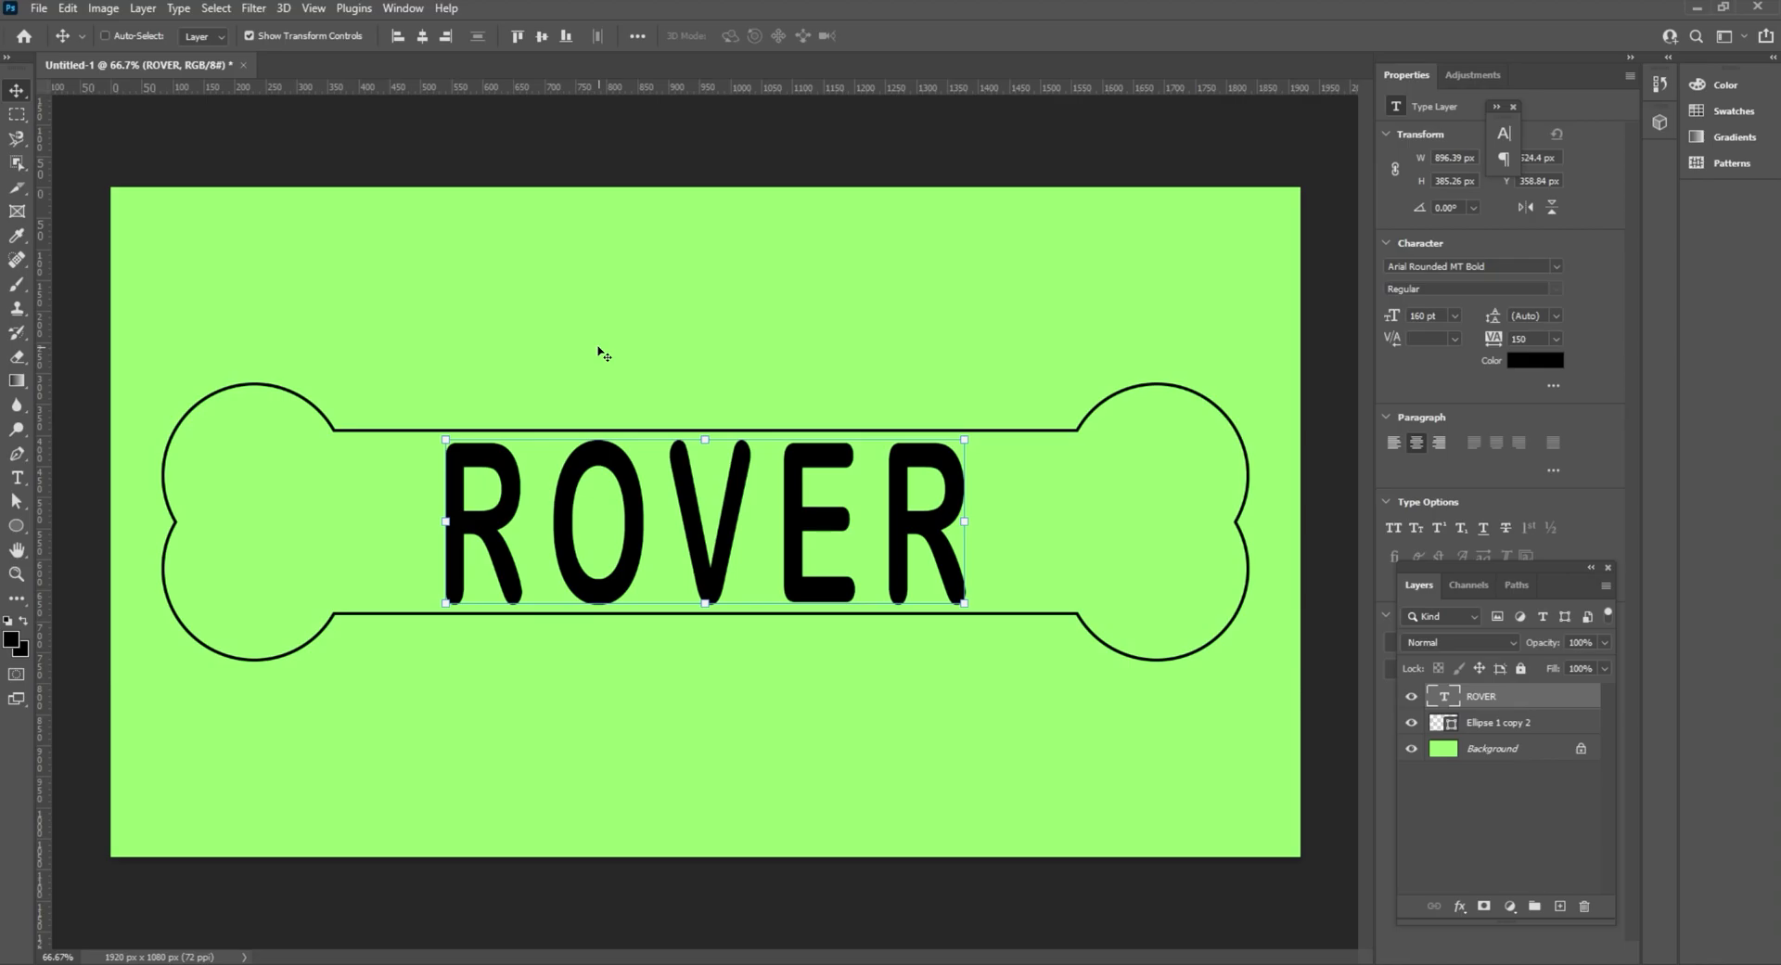
{"action": "left_click", "coordinate": [20, 489]}
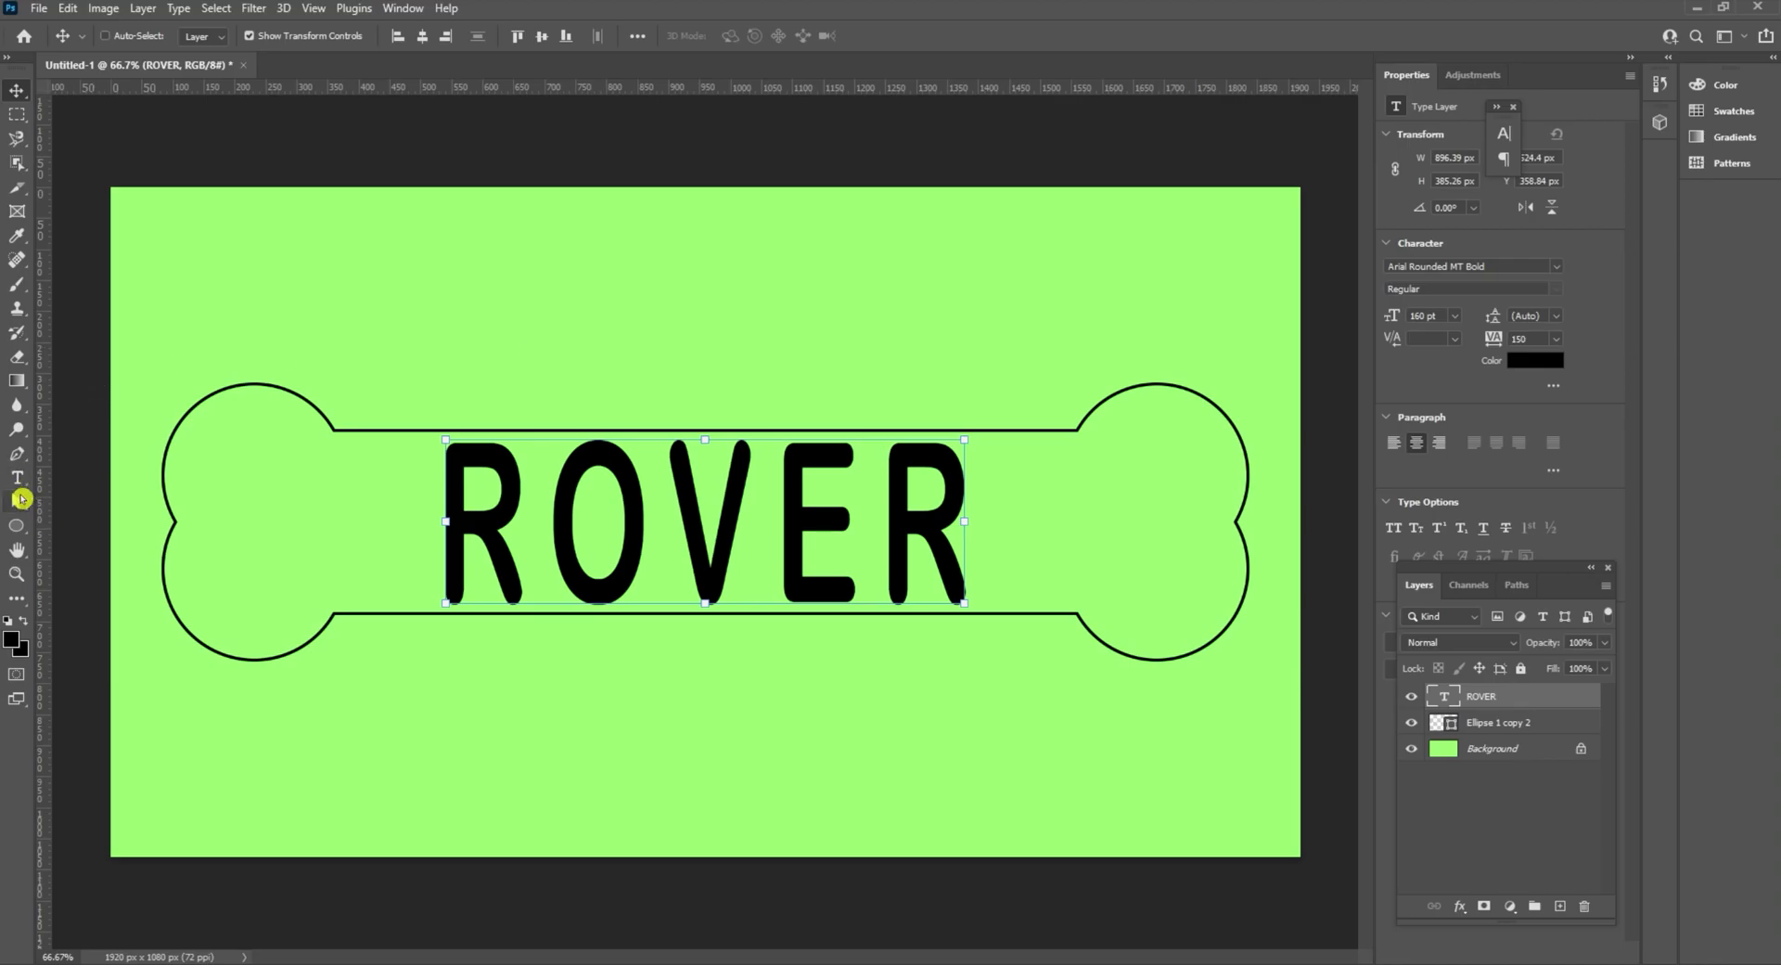